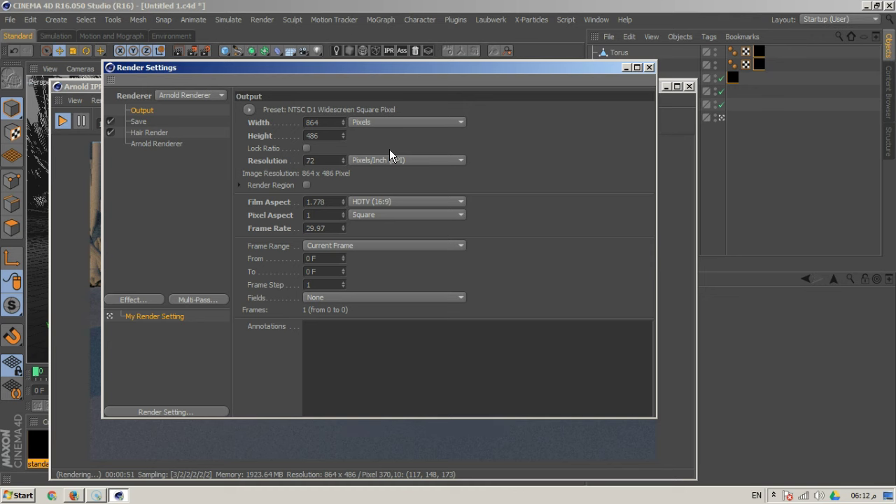
# Remove the Hair Render effect from the render settings and show the Arnold Renderer settings
pyautogui.click(144, 145)
pyautogui.click(152, 132)
pyautogui.rightClick(152, 132)
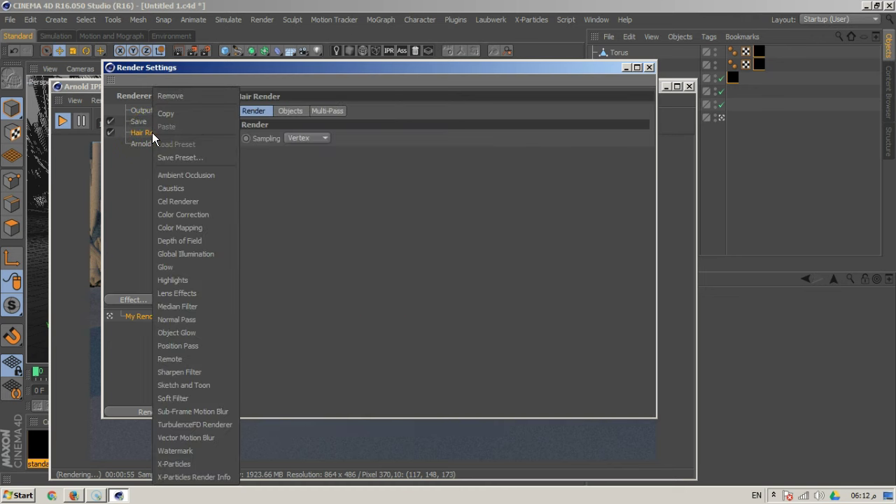
pyautogui.click(137, 153)
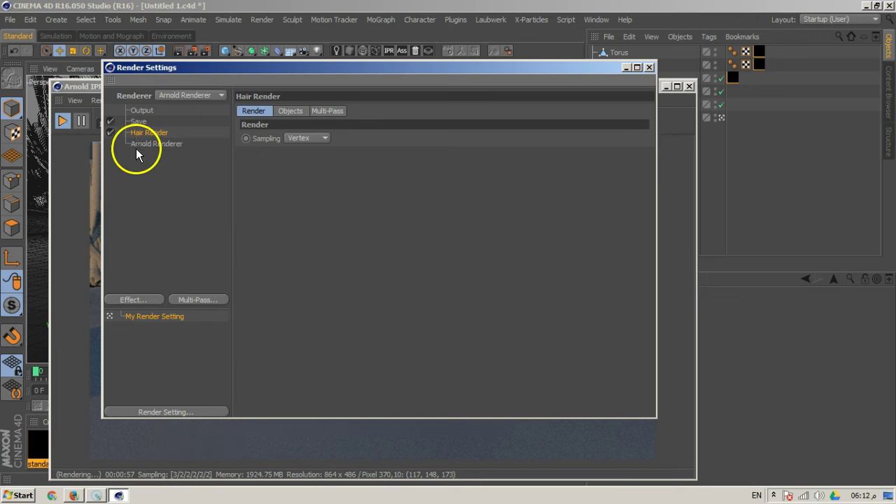
pyautogui.press('Delete')
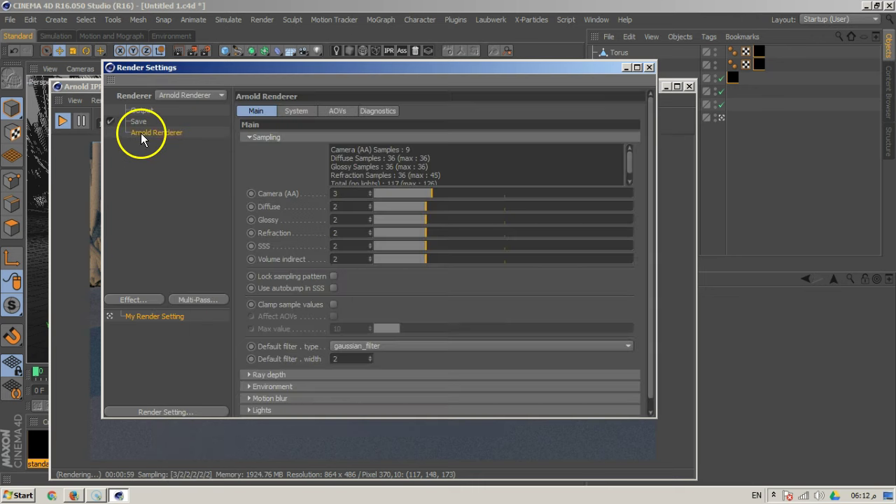
# Expand the Arnold ray depth settings and set the Diffuse ray depth to 2
pyautogui.scroll(-1, 503, 279)
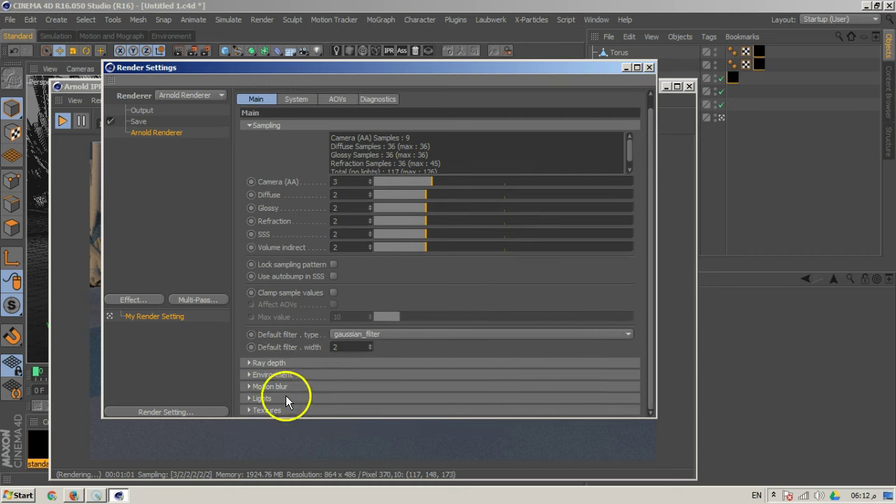
pyautogui.click(279, 369)
pyautogui.click(377, 396)
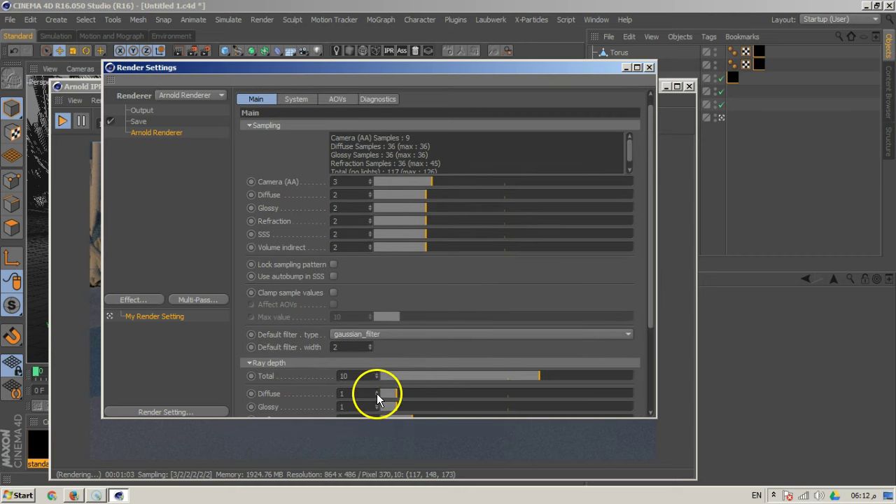
pyautogui.click(376, 392)
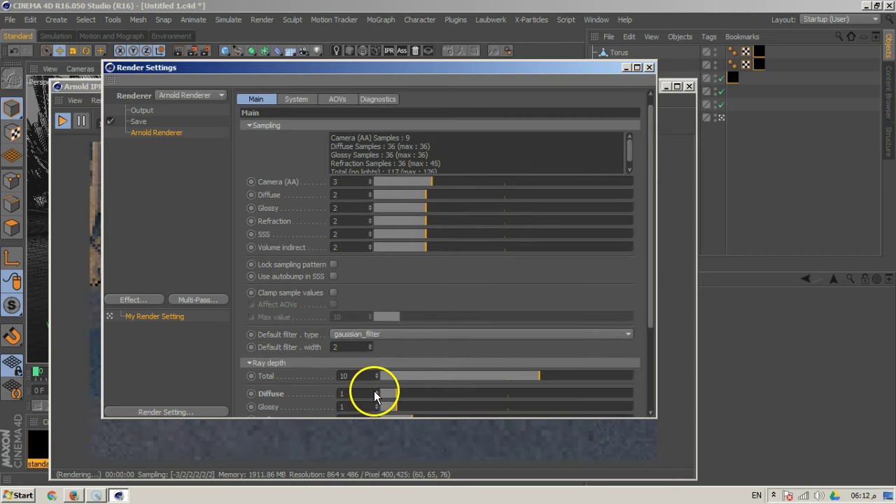
pyautogui.click(376, 391)
# Set the Refraction, SSS and Volume indirect samples to 0 and close the render settings
pyautogui.scroll(-1, 440, 283)
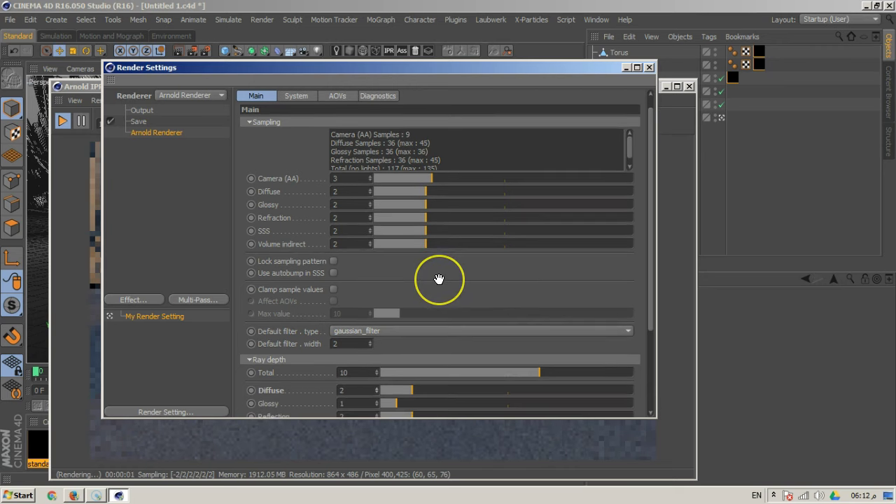
pyautogui.click(370, 220)
pyautogui.click(370, 220)
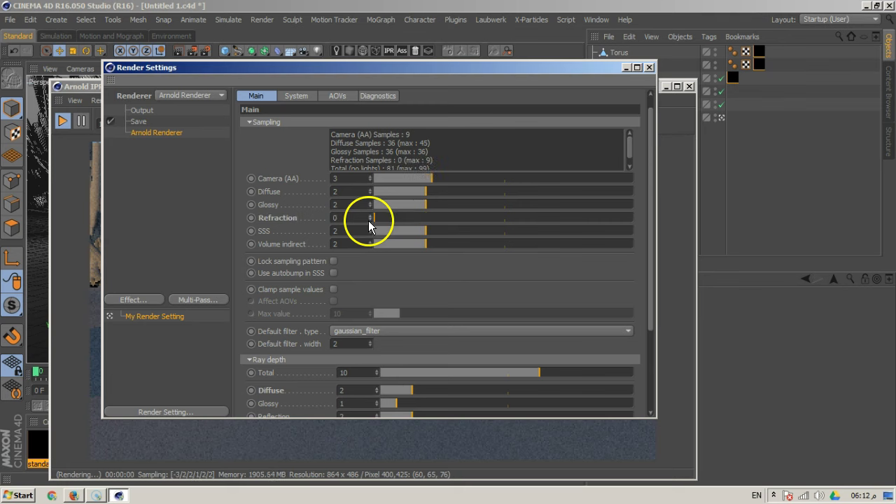
pyautogui.click(370, 234)
pyautogui.click(370, 234)
pyautogui.click(370, 246)
pyautogui.click(370, 246)
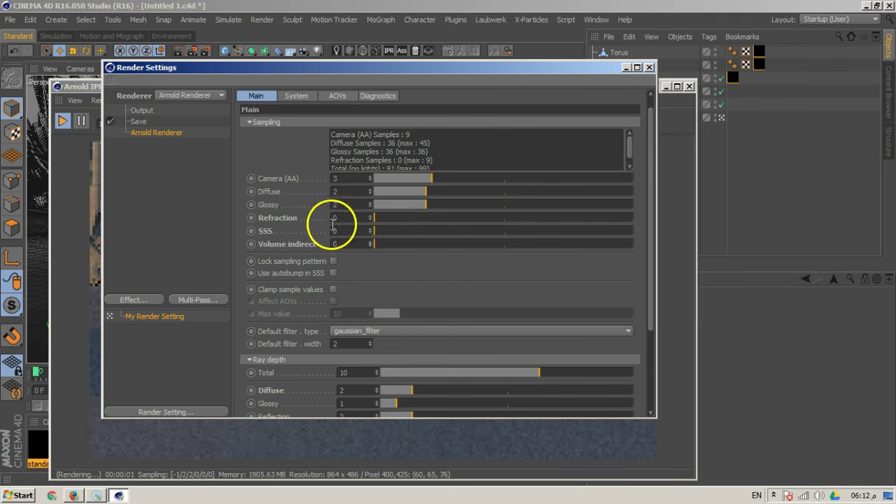
pyautogui.click(271, 180)
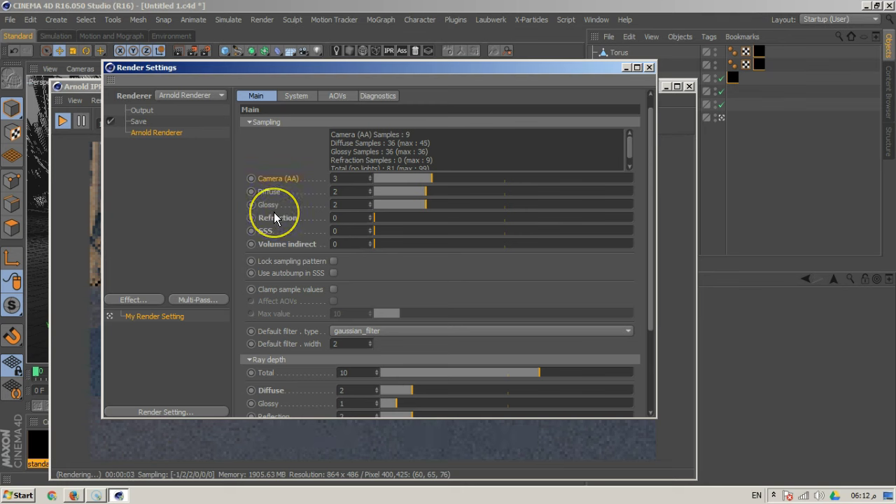
pyautogui.click(516, 211)
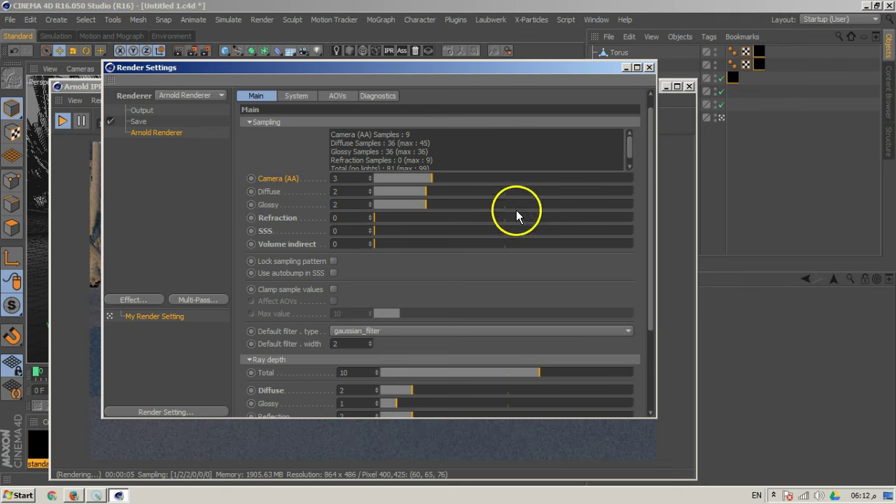
pyautogui.click(650, 67)
# Move the IPR window aside and set the Arnold Sky's elevation to about 10.23 and azimuth to about 33.14
pyautogui.moveTo(555, 84); pyautogui.dragTo(452, 182)
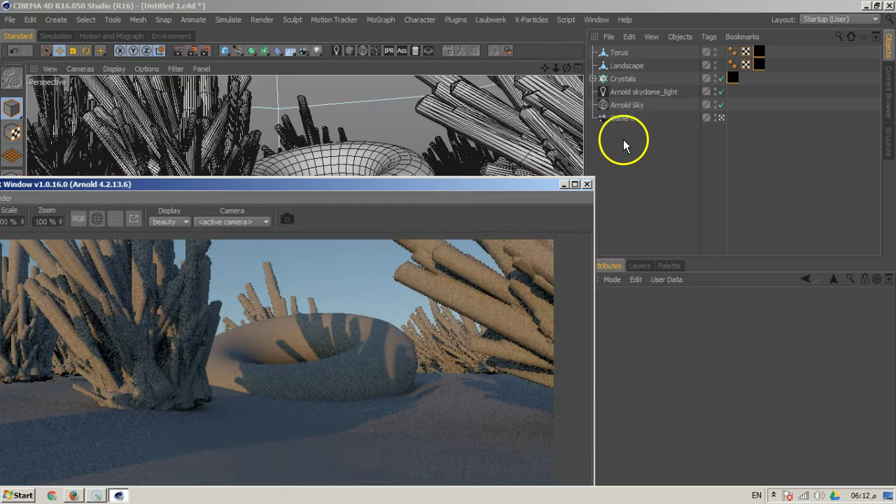
pyautogui.click(630, 106)
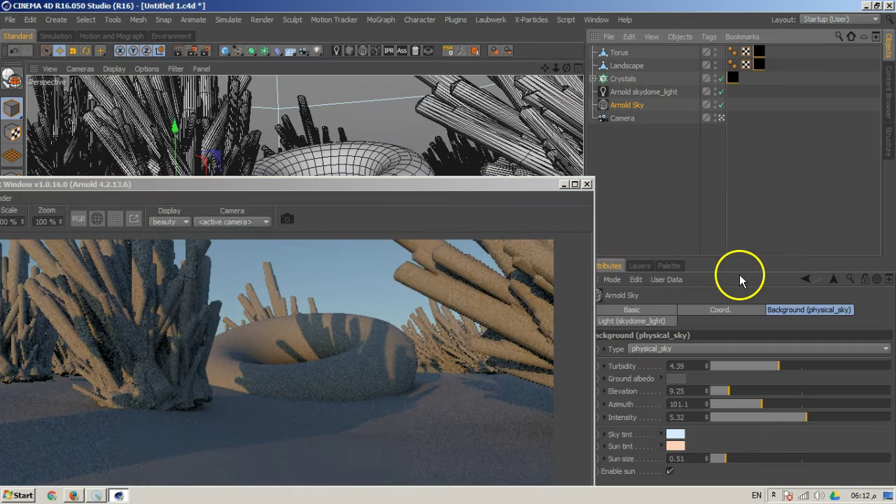
pyautogui.moveTo(740, 261); pyautogui.dragTo(742, 202)
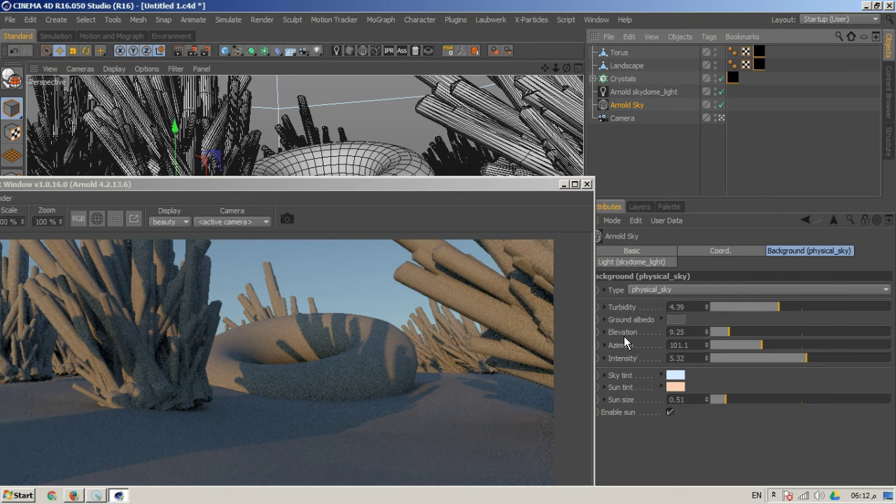
pyautogui.moveTo(707, 332); pyautogui.dragTo(728, 348)
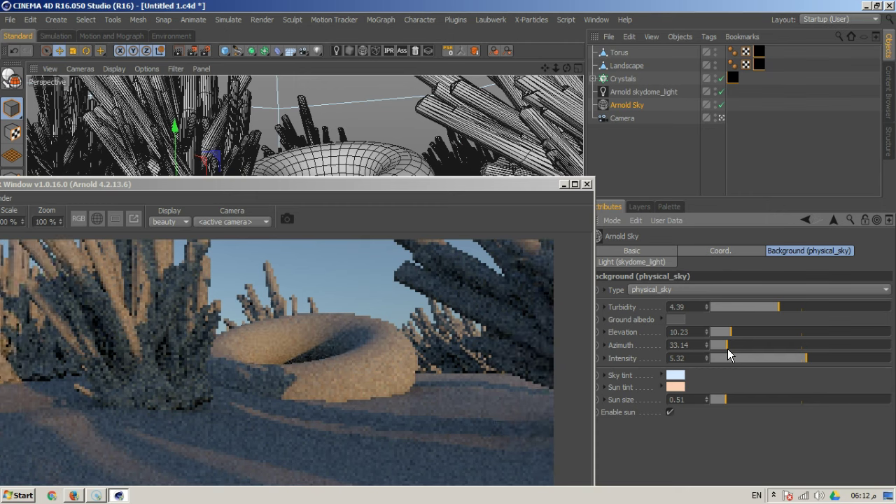
pyautogui.click(769, 376)
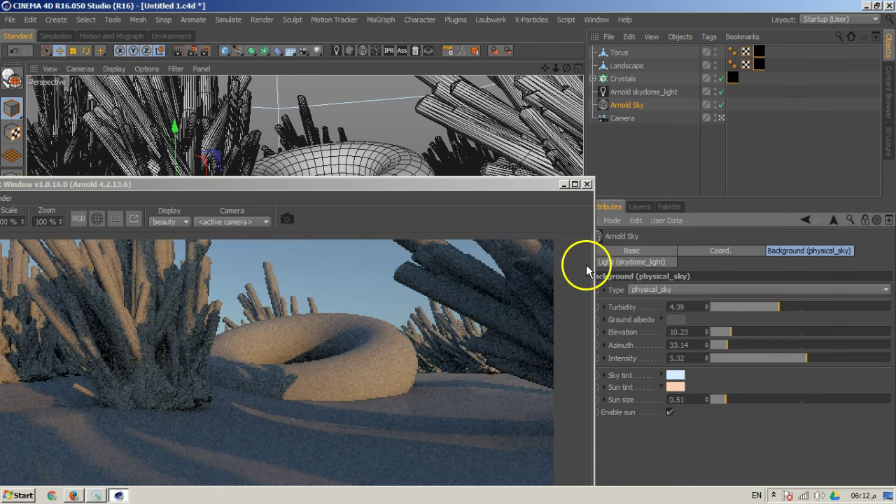
# Lower the Specular contribution of the Arnold Sky's skydome light to about 0.31
pyautogui.click(626, 262)
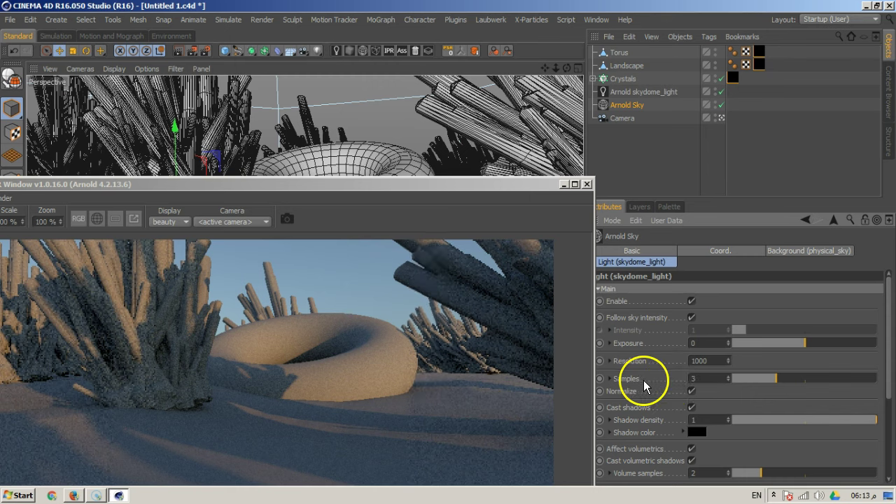
pyautogui.moveTo(820, 412); pyautogui.dragTo(825, 279, button='middle')
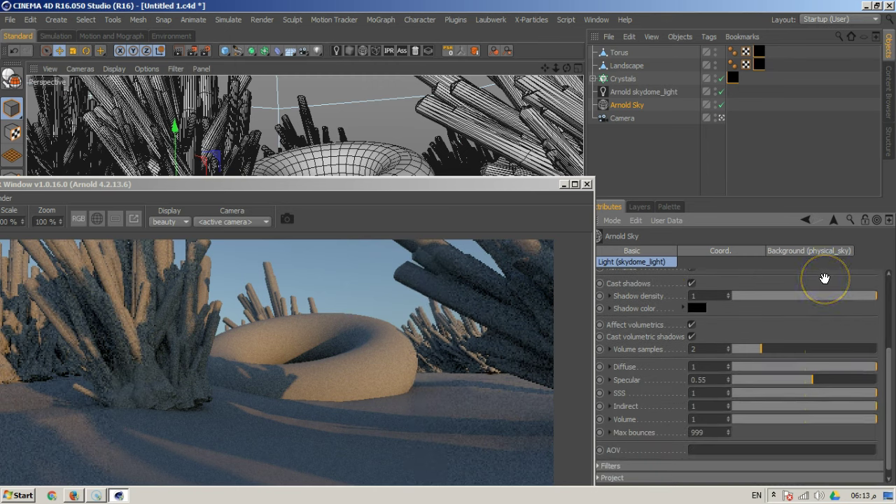
pyautogui.click(683, 369)
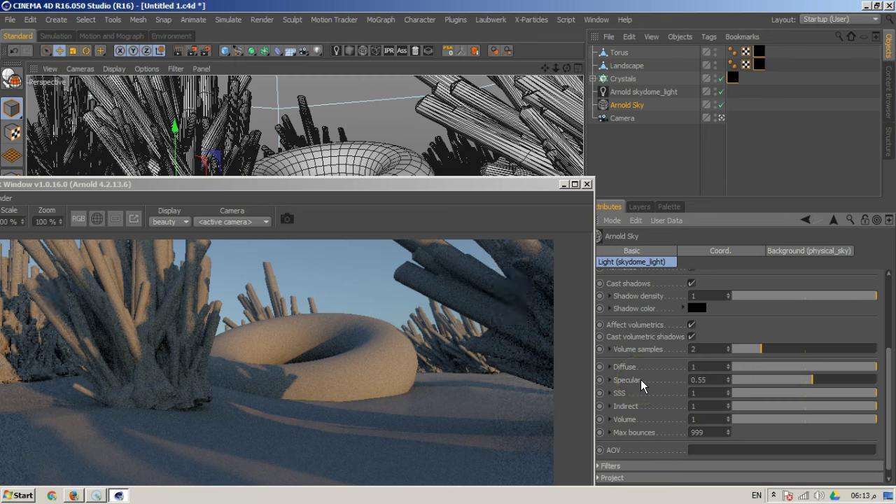
pyautogui.click(777, 380)
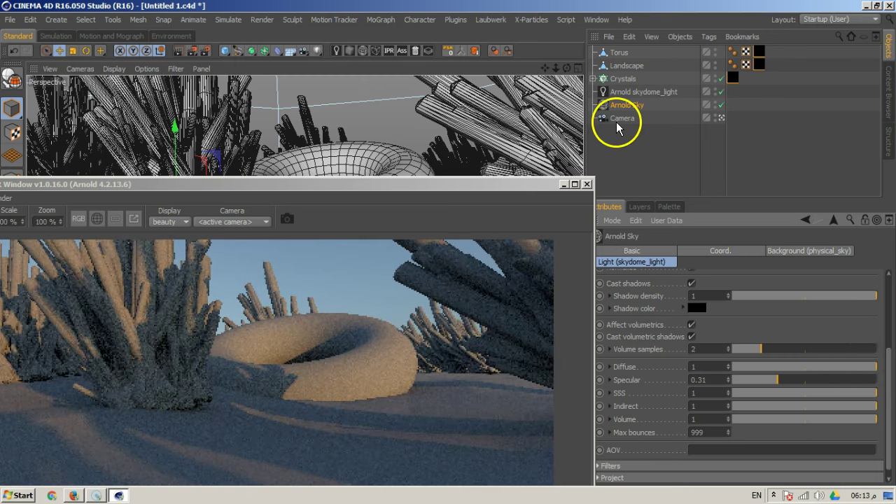
# Try the Arnold skydome_light at zero intensity, and settle on an intensity of about 1.03
pyautogui.click(617, 93)
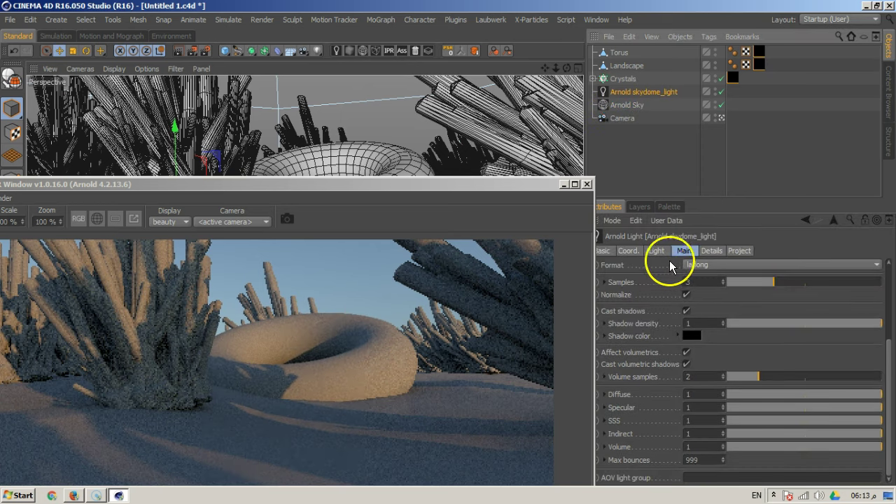
pyautogui.click(657, 252)
pyautogui.click(683, 250)
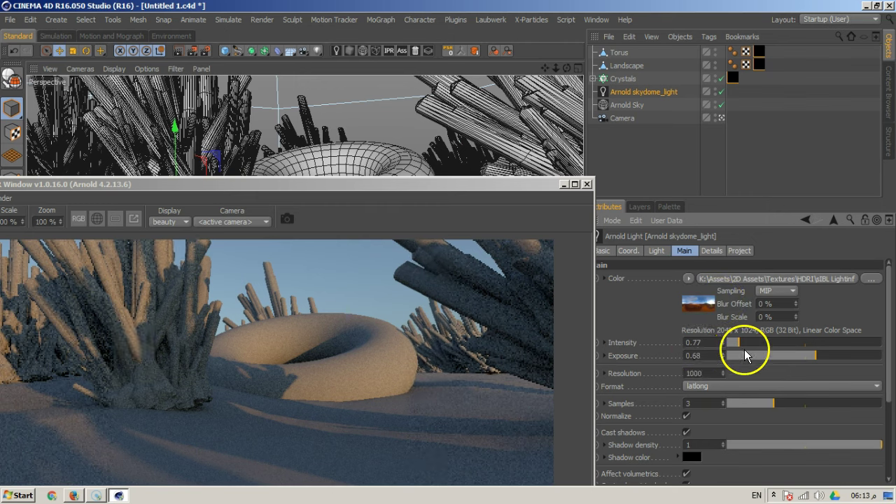
pyautogui.moveTo(742, 348); pyautogui.dragTo(686, 348)
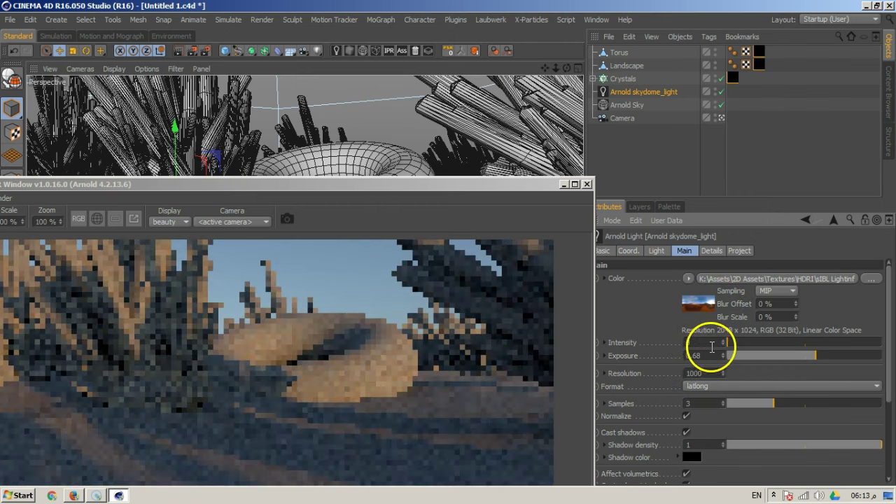
pyautogui.click(748, 343)
pyautogui.moveTo(749, 346); pyautogui.dragTo(744, 348)
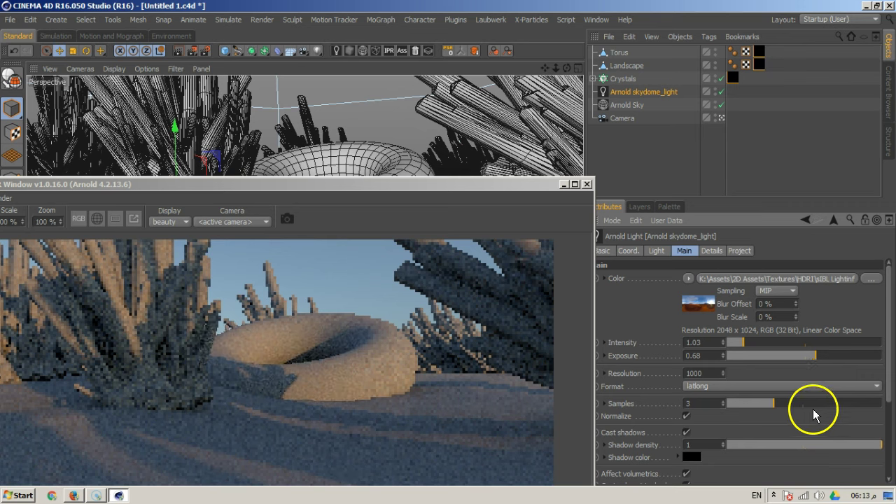
pyautogui.moveTo(813, 415); pyautogui.dragTo(791, 426, button='middle')
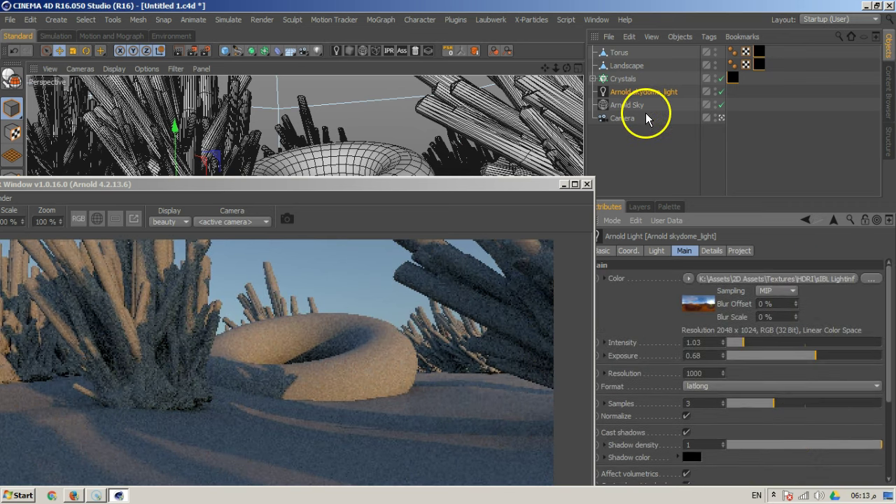
# Set the Arnold IPR render scale to 50 %, shrink its window and place it over the viewport's upper part
pyautogui.moveTo(406, 187); pyautogui.dragTo(657, 71)
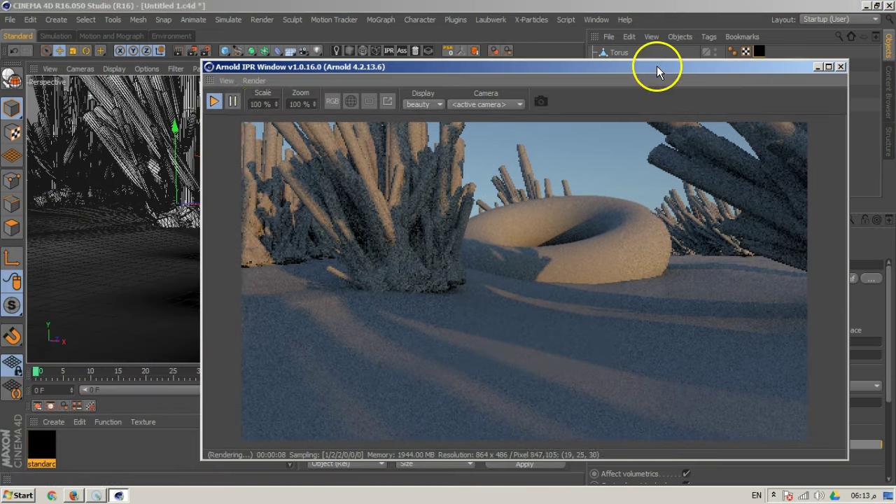
pyautogui.click(265, 103)
pyautogui.write('50')
pyautogui.press('Return')
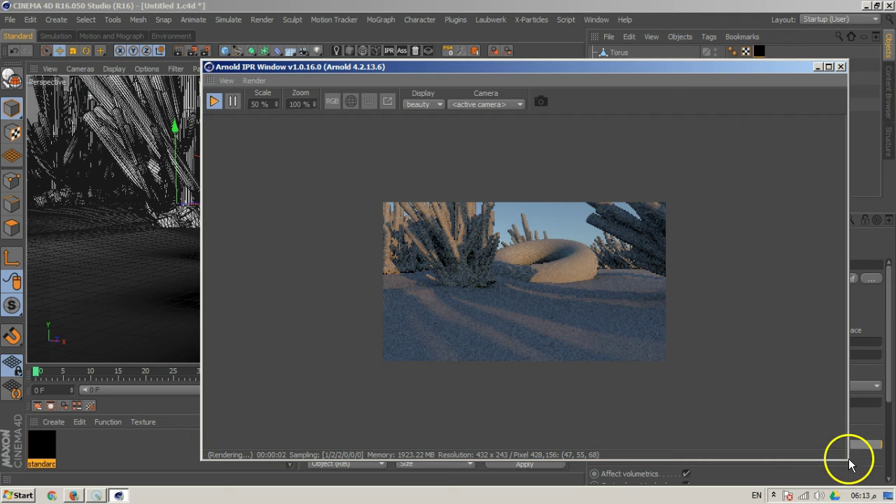
pyautogui.moveTo(846, 461); pyautogui.dragTo(407, 301)
pyautogui.moveTo(400, 67); pyautogui.dragTo(263, 22)
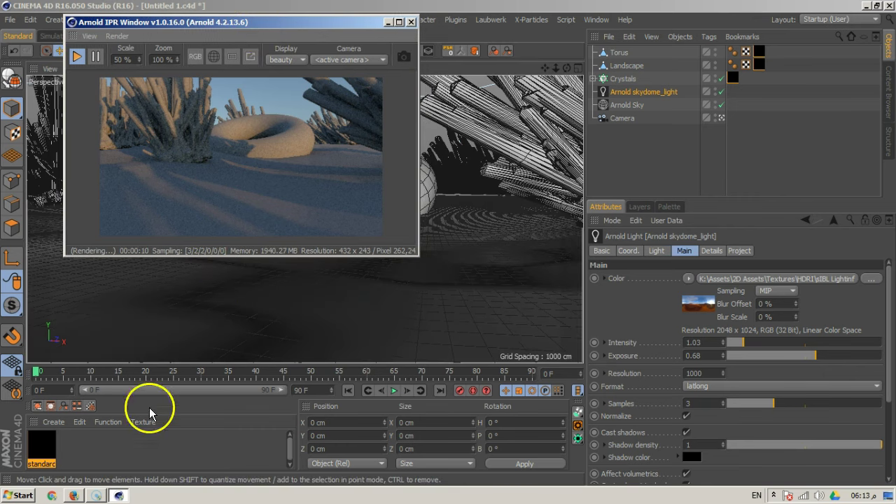
# Open the standard material in the Material Editor and bring up its Arnold shader network
pyautogui.doubleClick(50, 454)
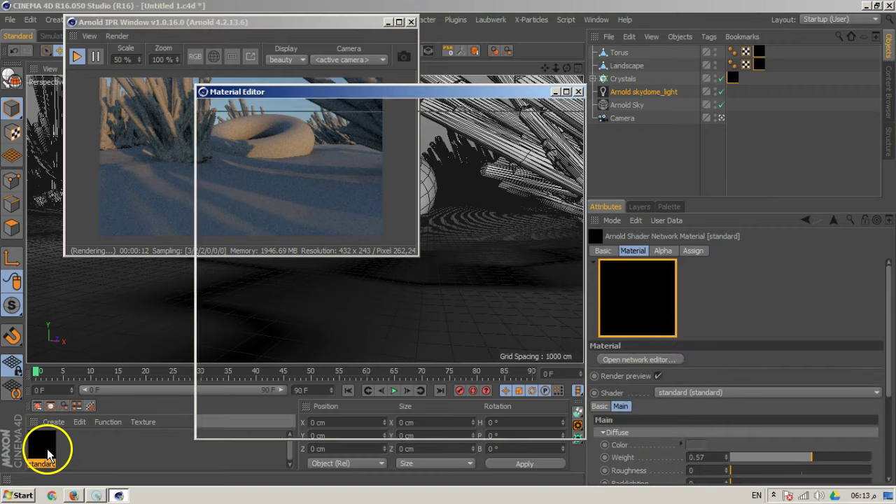
pyautogui.moveTo(448, 105); pyautogui.dragTo(580, 70)
pyautogui.click(486, 101)
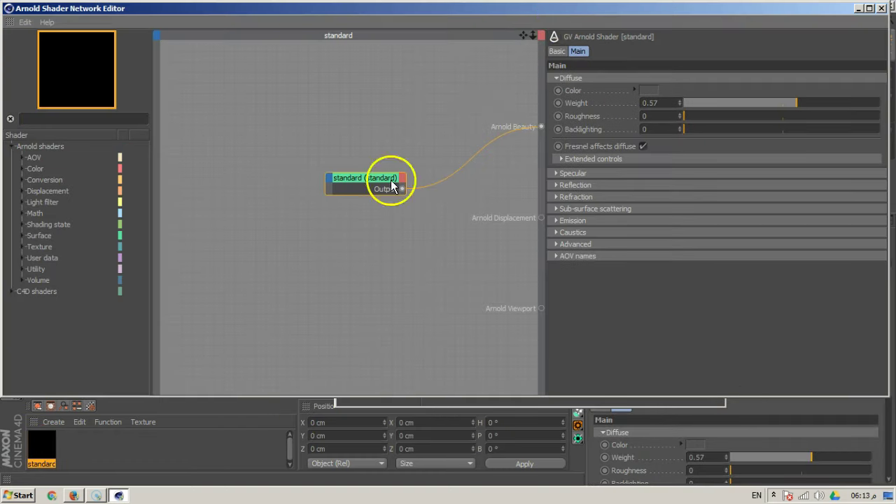
# Arrange the shader network editor beside the IPR render and move the standard node up level with Arnold Beauty
pyautogui.moveTo(7, 331); pyautogui.dragTo(216, 337)
pyautogui.click(151, 26)
pyautogui.moveTo(151, 27); pyautogui.dragTo(98, 37)
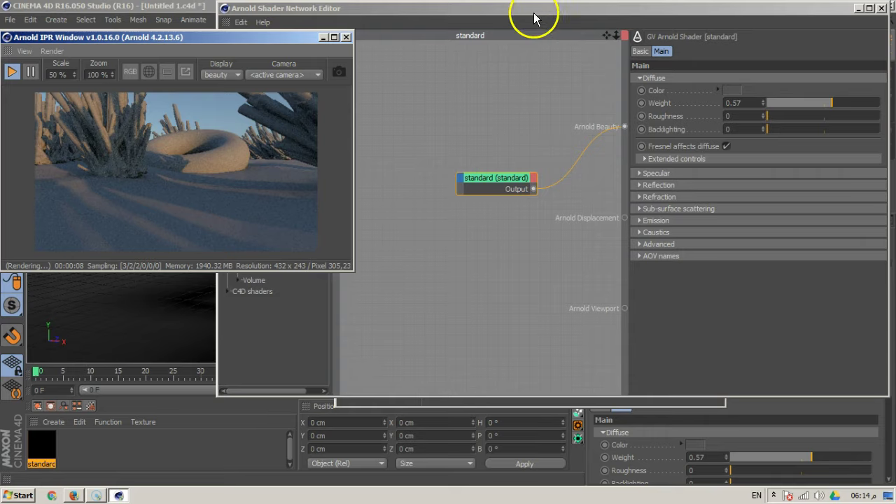
pyautogui.moveTo(534, 13); pyautogui.dragTo(579, 25)
pyautogui.moveTo(544, 185); pyautogui.dragTo(535, 111)
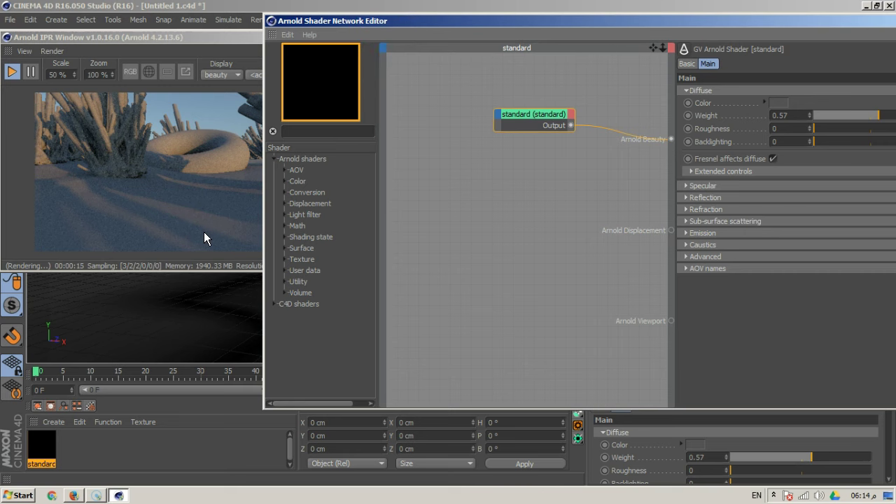
# Move the shader network editor out of sight and place the Material Editor below the IPR render
pyautogui.click(186, 246)
pyautogui.moveTo(400, 22); pyautogui.dragTo(895, 42)
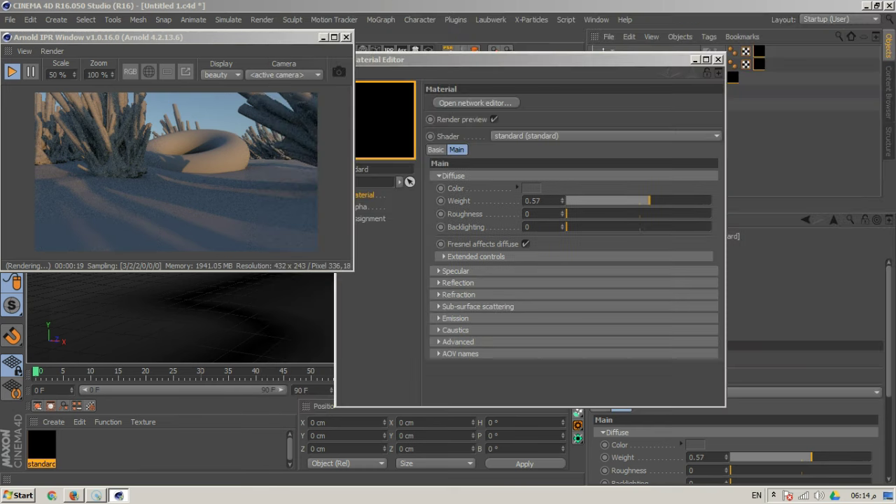
pyautogui.moveTo(652, 63); pyautogui.dragTo(574, 136)
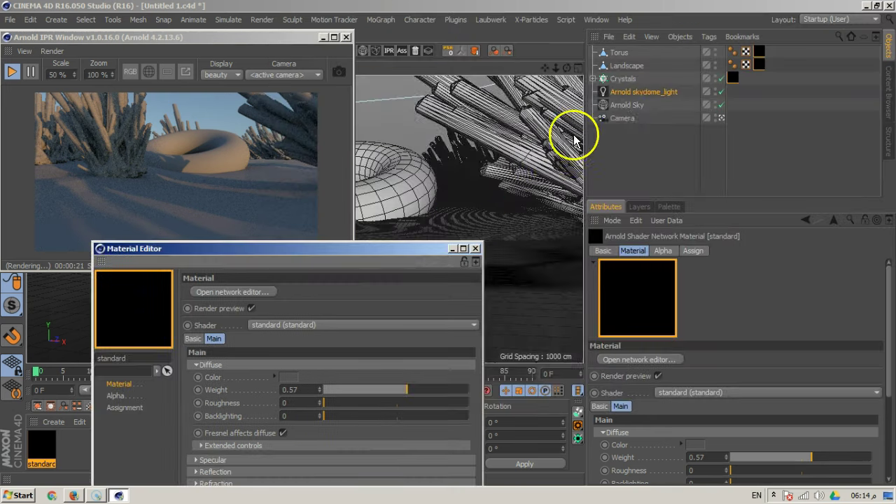
# Add a Protection tag to the Camera object to lock its position, scale and rotation
pyautogui.rightClick(621, 118)
pyautogui.moveTo(690, 16)
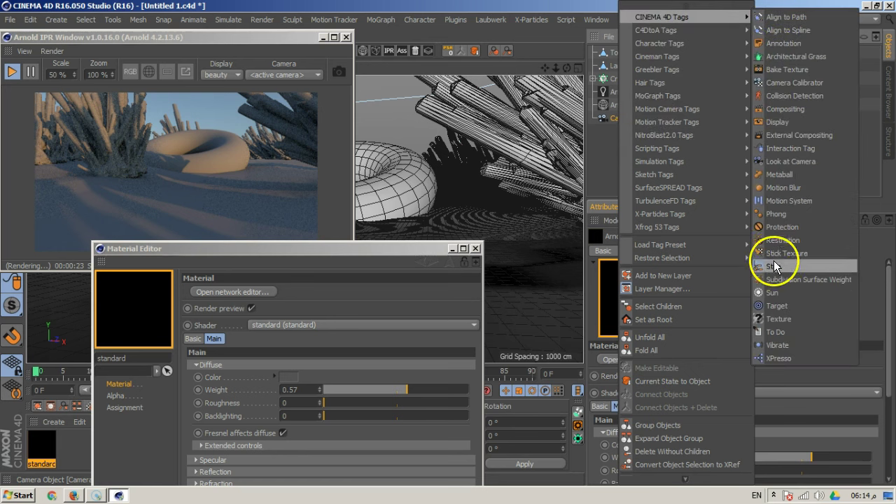
pyautogui.click(777, 227)
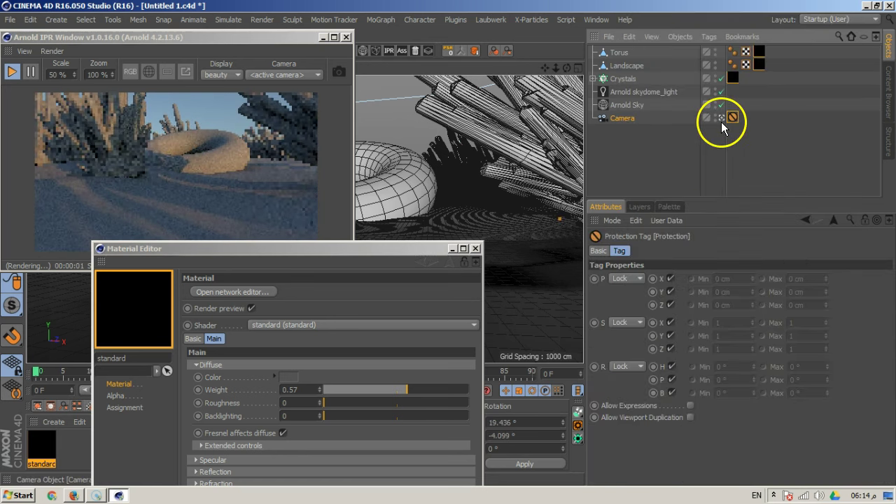
# Leave the camera view in the viewport and hide the Crystals object
pyautogui.click(721, 118)
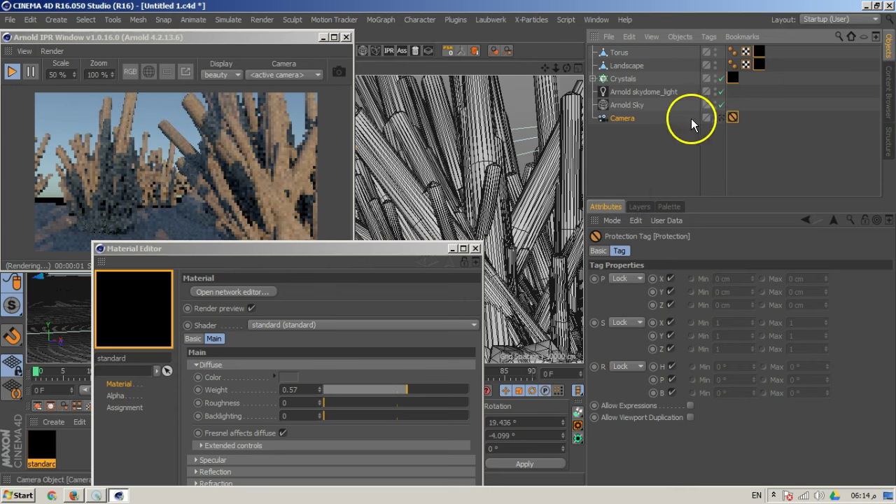
pyautogui.click(716, 78)
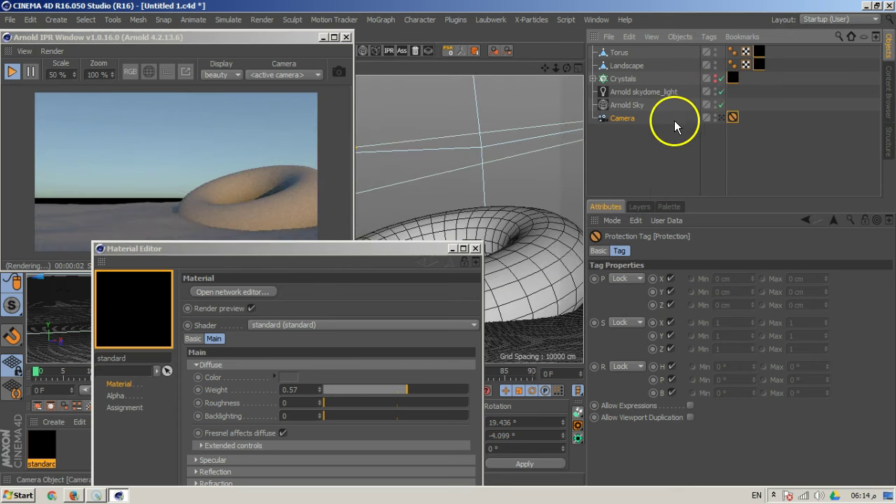
pyautogui.click(715, 105)
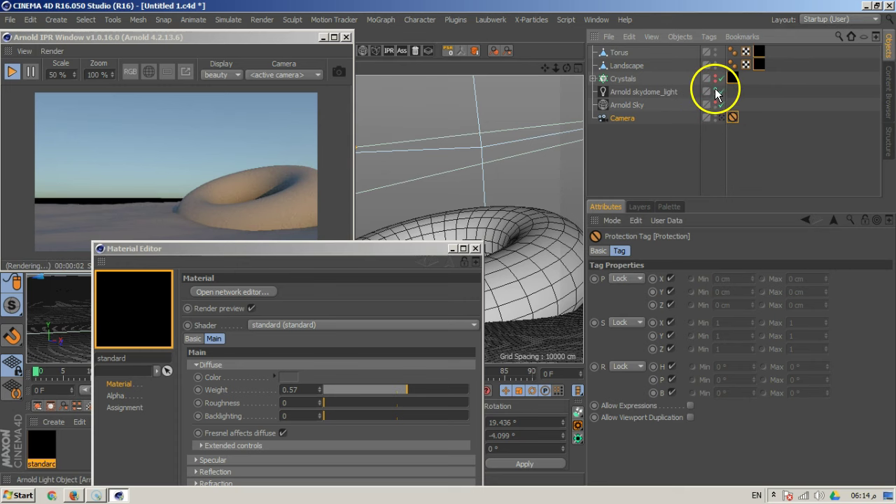
pyautogui.click(715, 91)
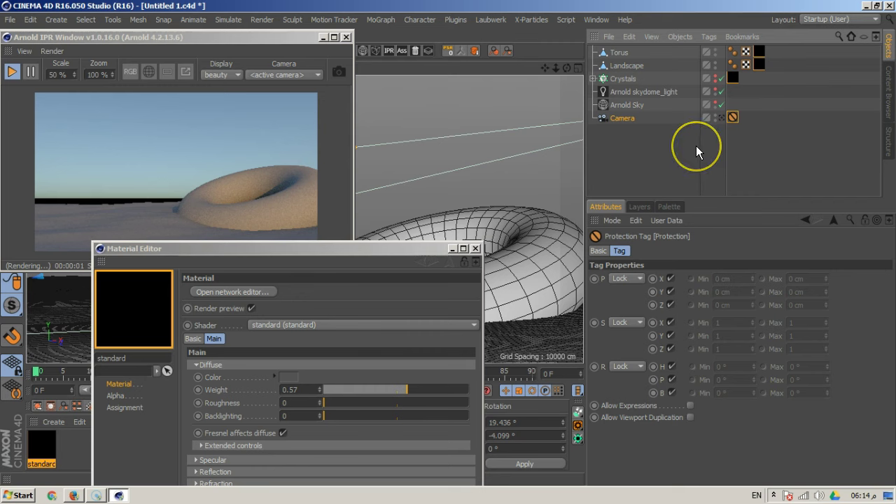
pyautogui.click(713, 94)
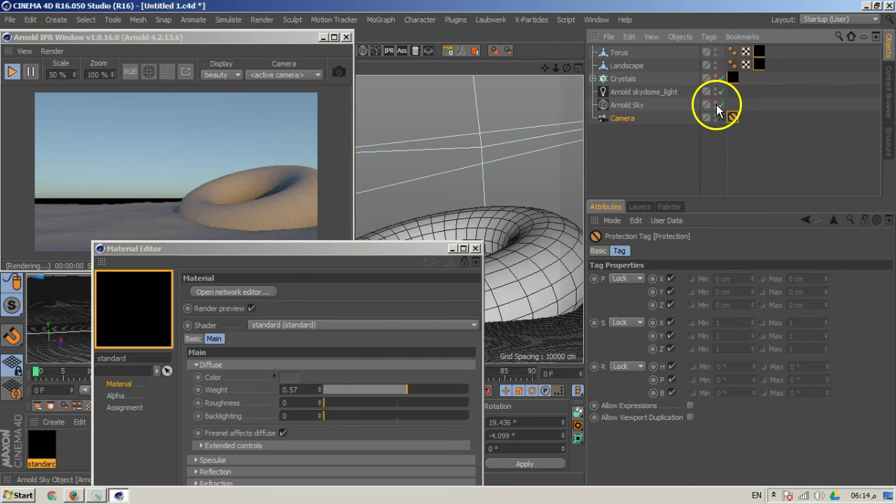
pyautogui.click(717, 105)
# Reframe the perspective view to show the whole landscape with the torus from above, keeping the Material Editor beside the IPR render
pyautogui.moveTo(276, 249); pyautogui.dragTo(644, 61)
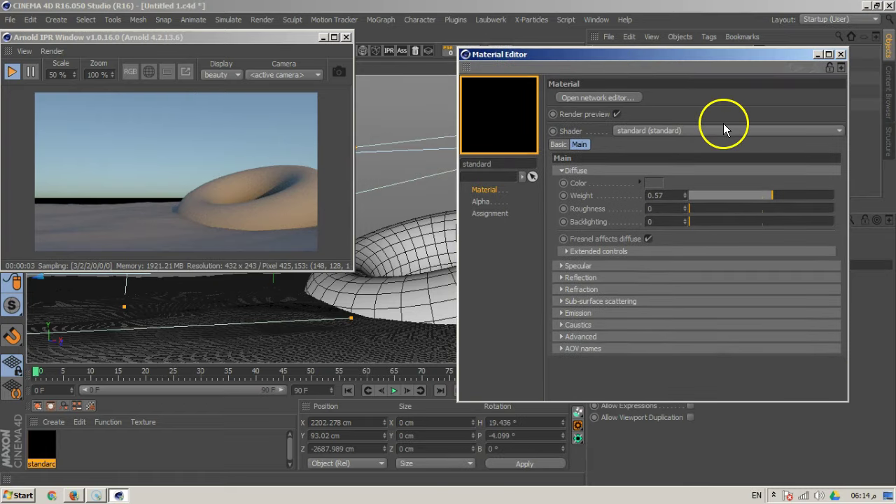
pyautogui.keyDown('alt'); pyautogui.moveTo(402, 207); pyautogui.dragTo(402, 229); pyautogui.keyUp('alt')
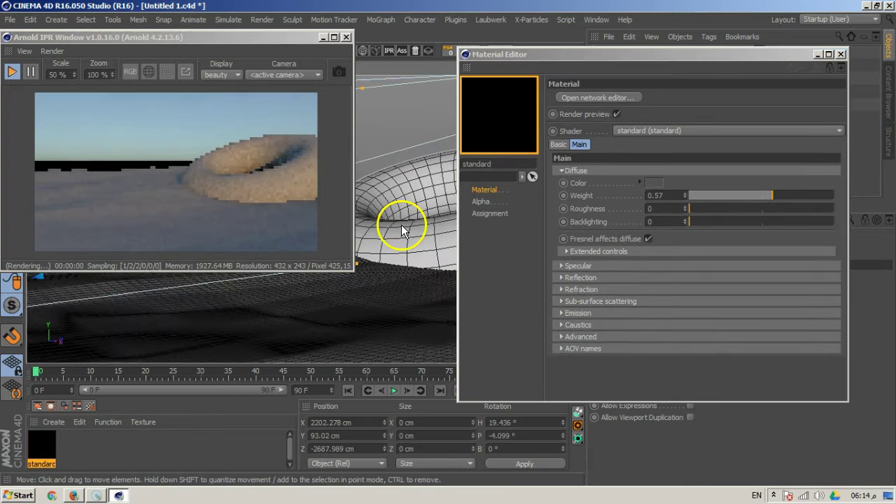
pyautogui.moveTo(611, 61); pyautogui.dragTo(632, 152)
pyautogui.scroll(4, 424, 256)
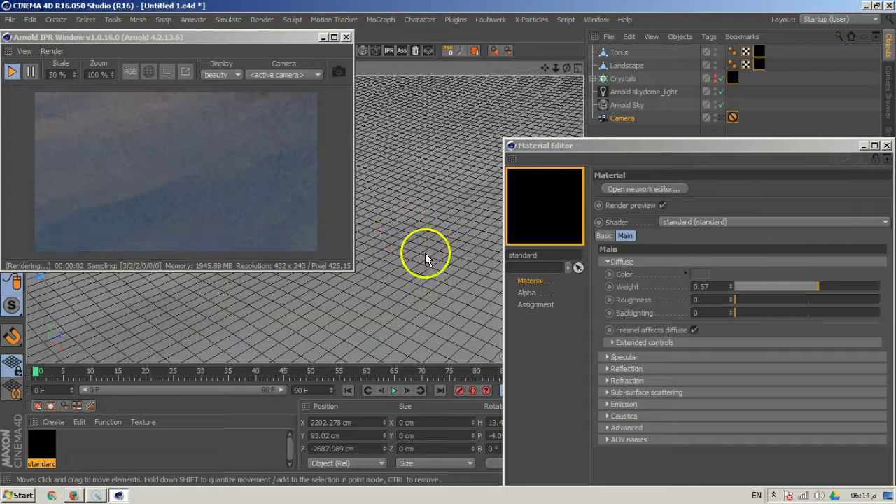
pyautogui.scroll(-5, 404, 228)
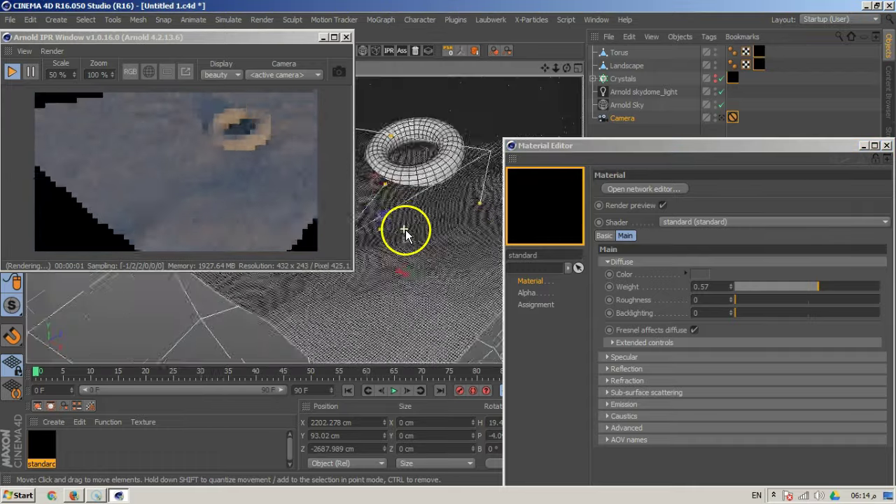
pyautogui.keyDown('alt'); pyautogui.moveTo(445, 239); pyautogui.dragTo(506, 206); pyautogui.keyUp('alt')
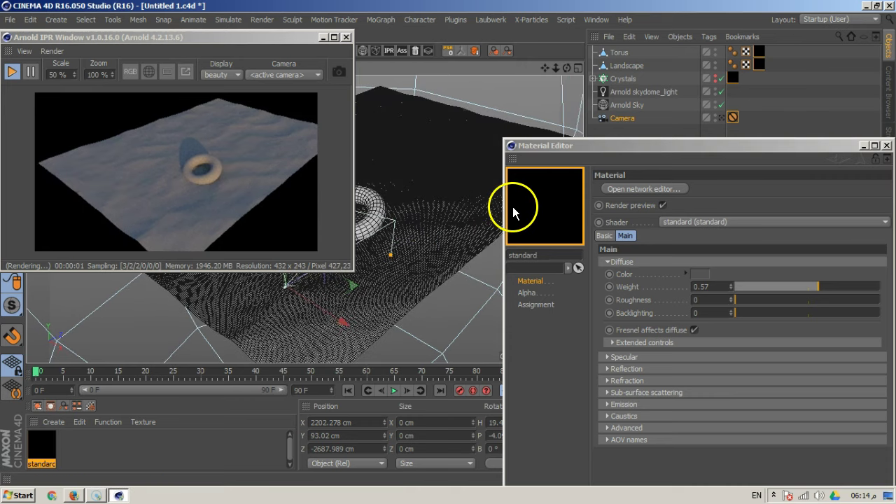
pyautogui.moveTo(619, 144); pyautogui.dragTo(553, 45)
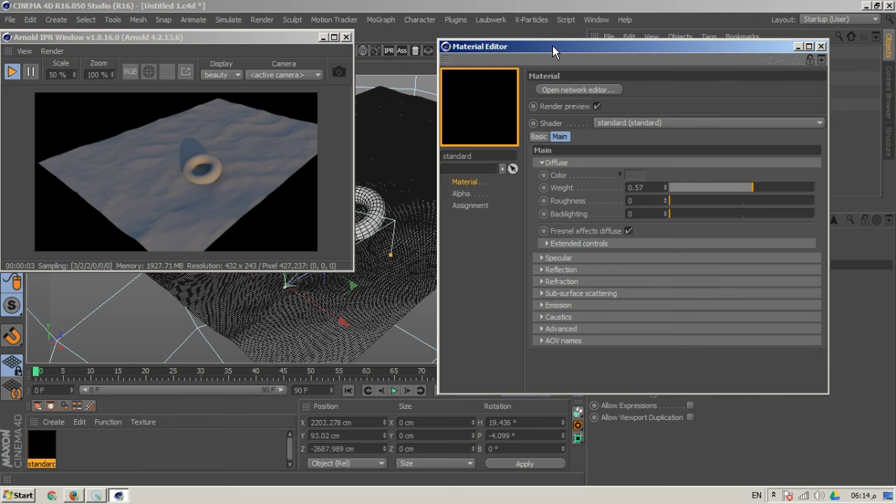
# Open the standard material's shader network editor and move it and the IPR window clear of the viewport
pyautogui.click(578, 89)
pyautogui.moveTo(516, 49)
pyautogui.mouseDown()
pyautogui.moveTo(350, 25)
pyautogui.moveTo(377, 46)
pyautogui.moveTo(524, 34)
pyautogui.mouseUp()
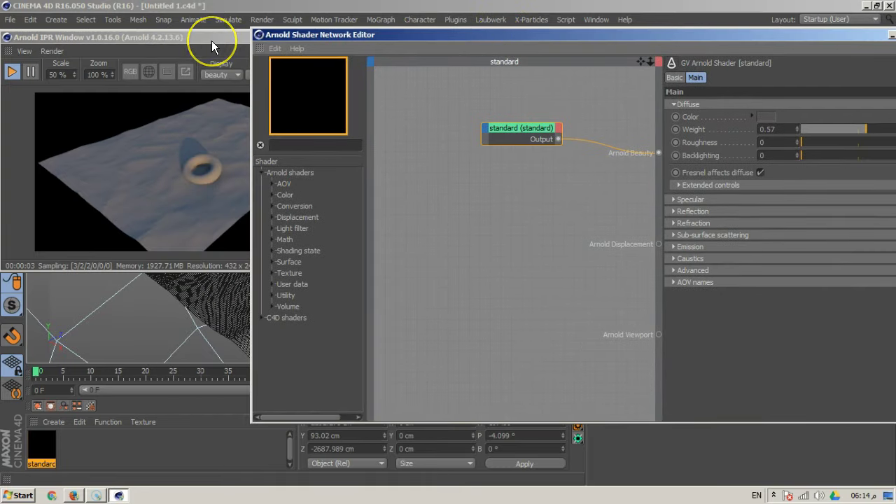
pyautogui.click(213, 41)
pyautogui.click(527, 233)
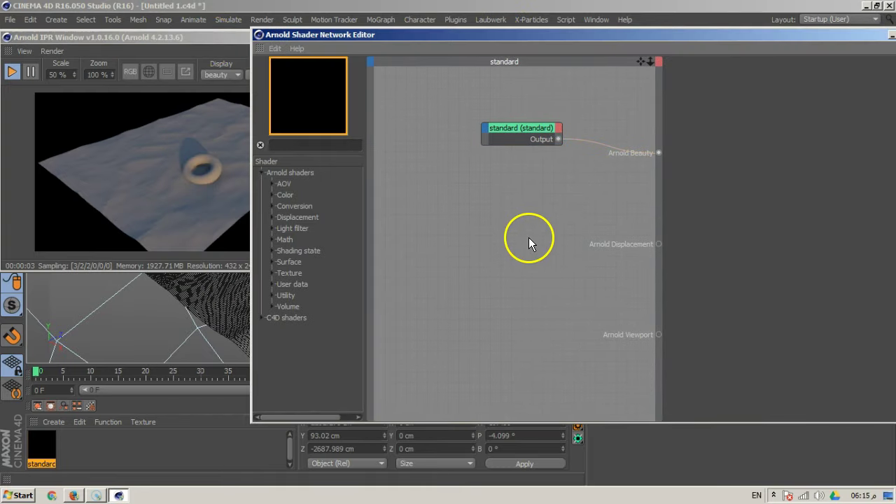
pyautogui.moveTo(345, 38); pyautogui.dragTo(381, 250)
pyautogui.moveTo(235, 38); pyautogui.dragTo(688, 153)
pyautogui.click(116, 69)
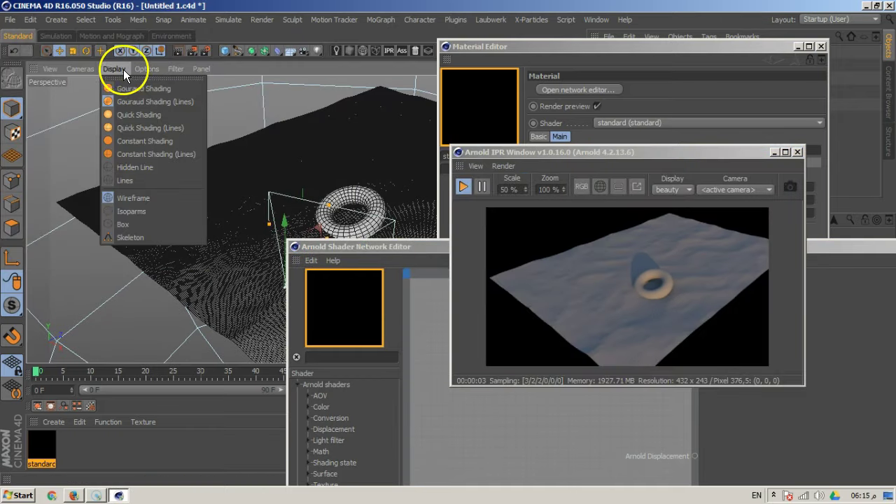
pyautogui.moveTo(175, 68)
pyautogui.click(286, 33)
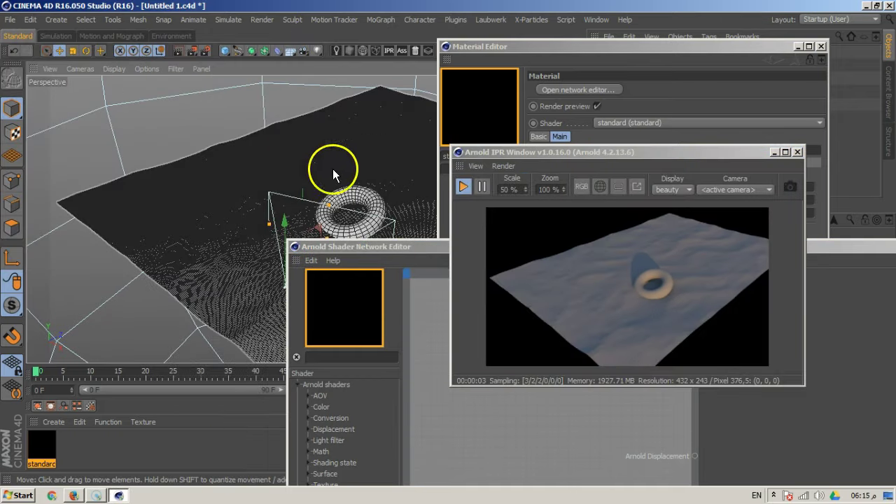
# Select the Landscape object and switch to point mode
pyautogui.keyDown('alt'); pyautogui.moveTo(381, 194); pyautogui.dragTo(531, 263); pyautogui.keyUp('alt')
pyautogui.click(621, 67)
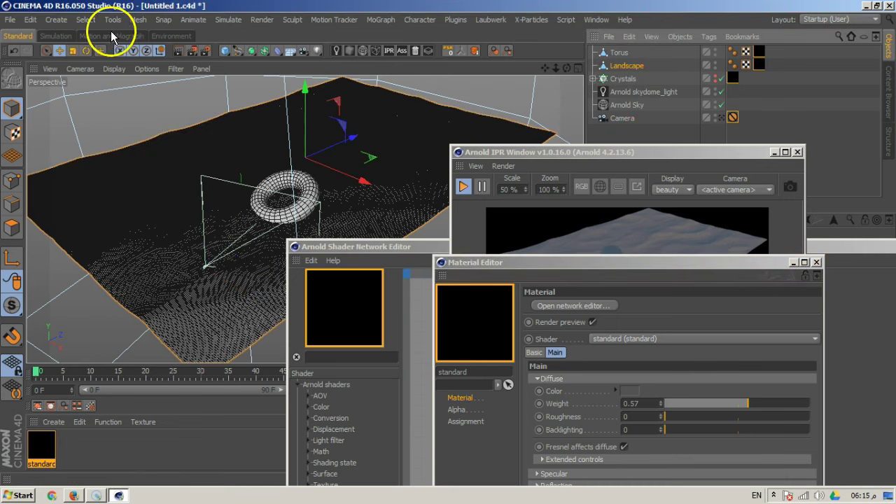
pyautogui.click(86, 19)
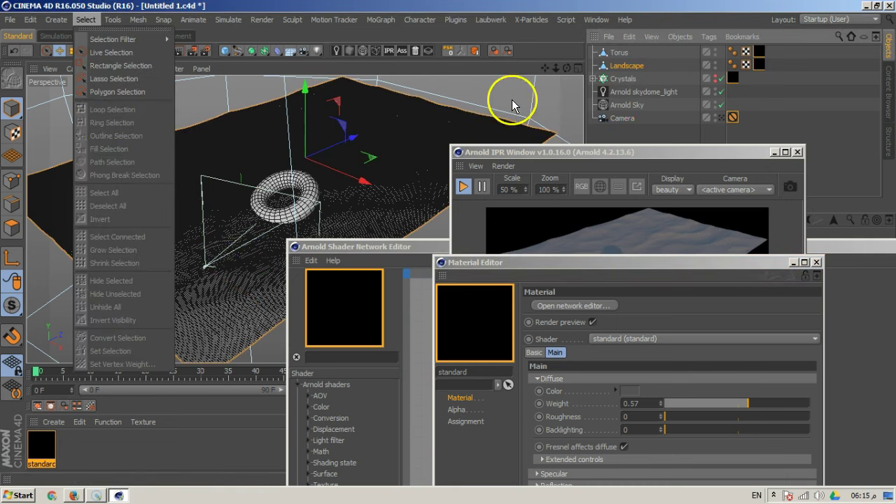
pyautogui.click(16, 184)
pyautogui.click(14, 186)
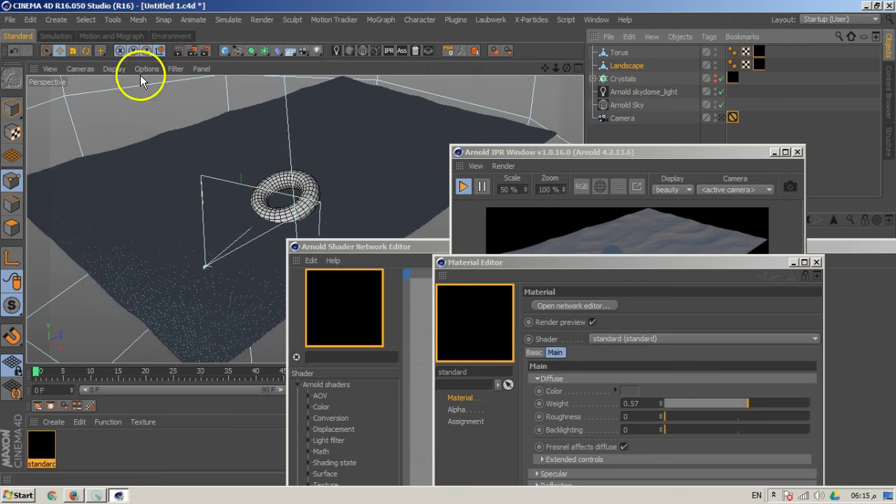
# Create a vertex map on the Landscape by applying Set Vertex Weight in Set mode
pyautogui.click(113, 20)
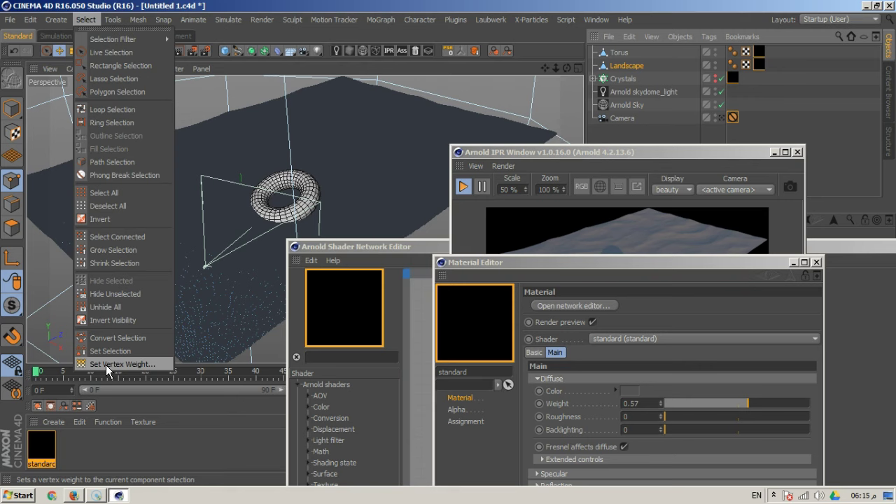
pyautogui.click(113, 365)
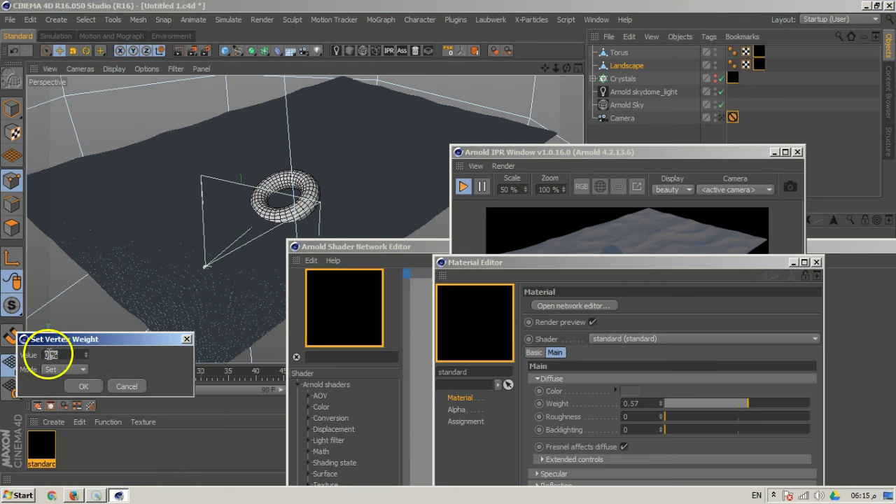
pyautogui.click(85, 386)
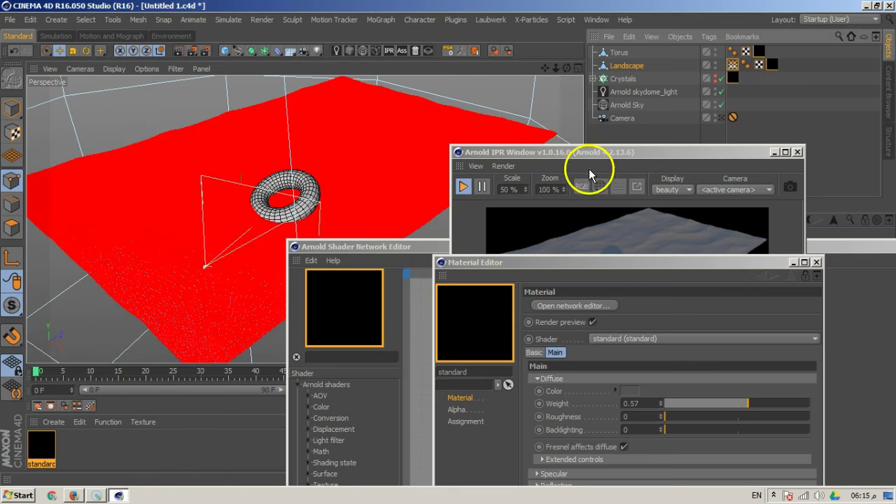
# Stop the Arnold IPR render and close its window
pyautogui.moveTo(606, 156); pyautogui.dragTo(394, 147)
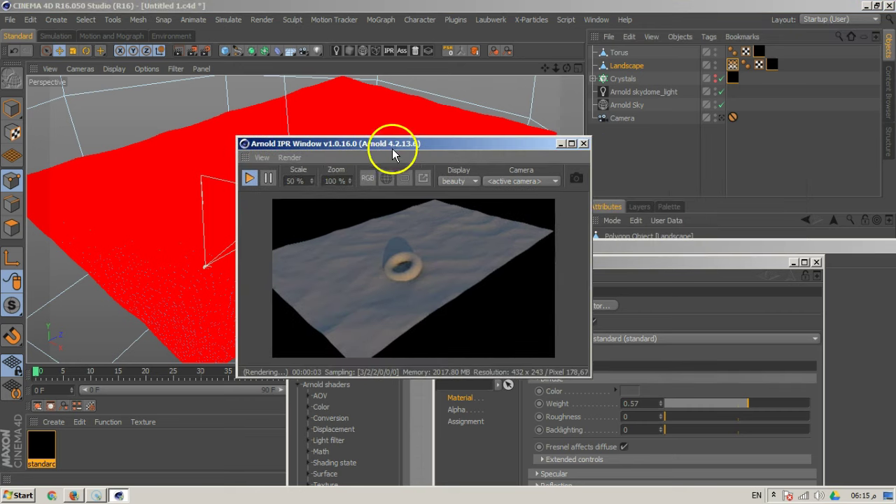
pyautogui.click(251, 178)
pyautogui.click(584, 143)
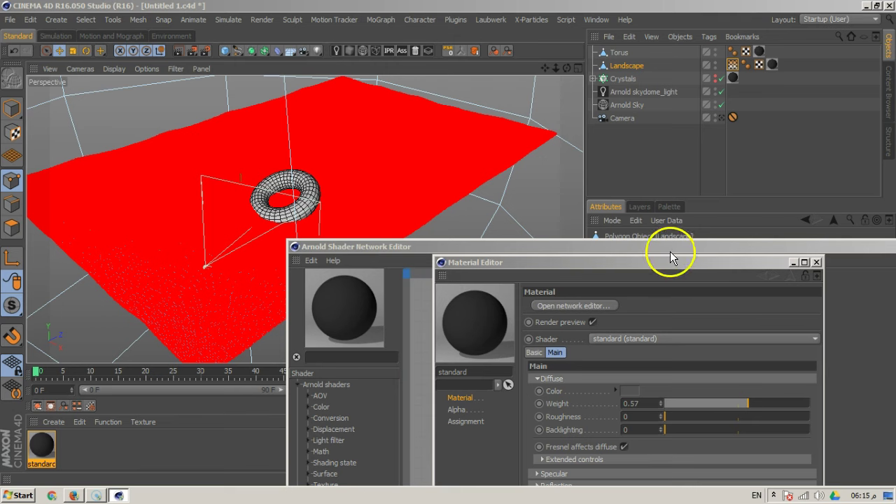
# Close the Material Editor and move the shader network editor out of sight to free the viewport
pyautogui.click(670, 261)
pyautogui.moveTo(744, 264); pyautogui.dragTo(491, 94)
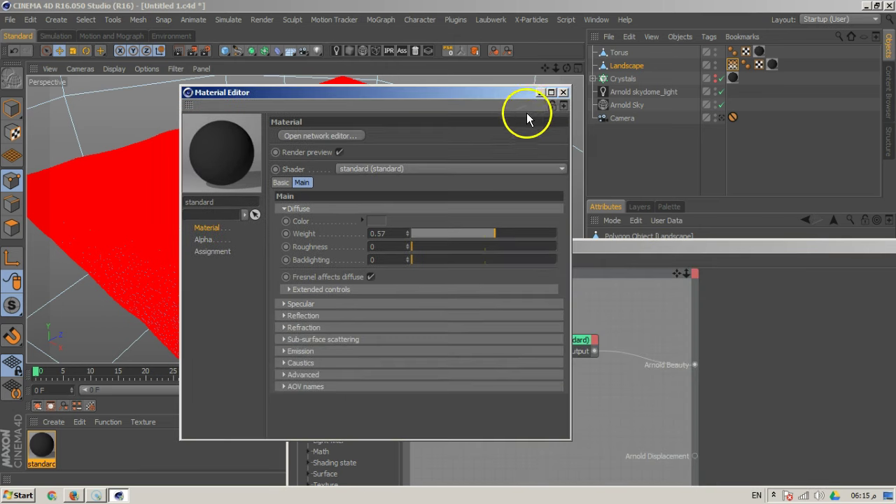
pyautogui.click(563, 92)
pyautogui.moveTo(530, 250); pyautogui.dragTo(895, 226)
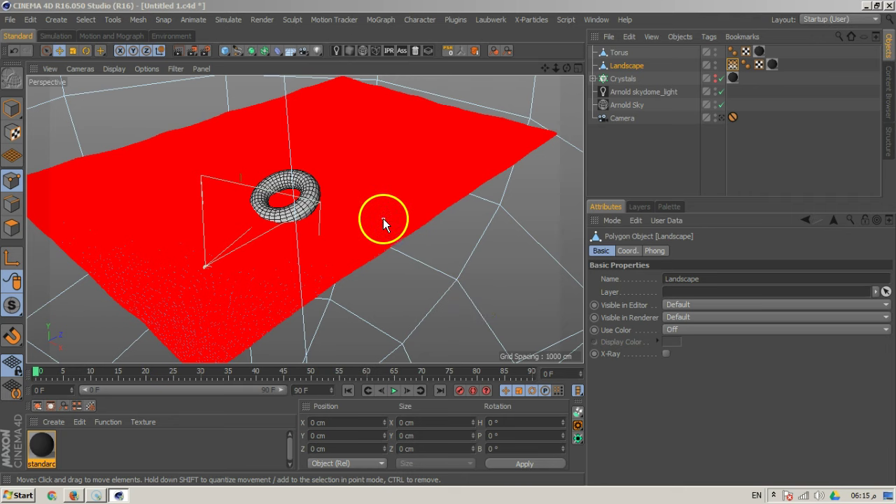
# Paint vertex weight in irregular bands over the landscape and around the torus, using the Paint Tool in Add mode
pyautogui.click(417, 20)
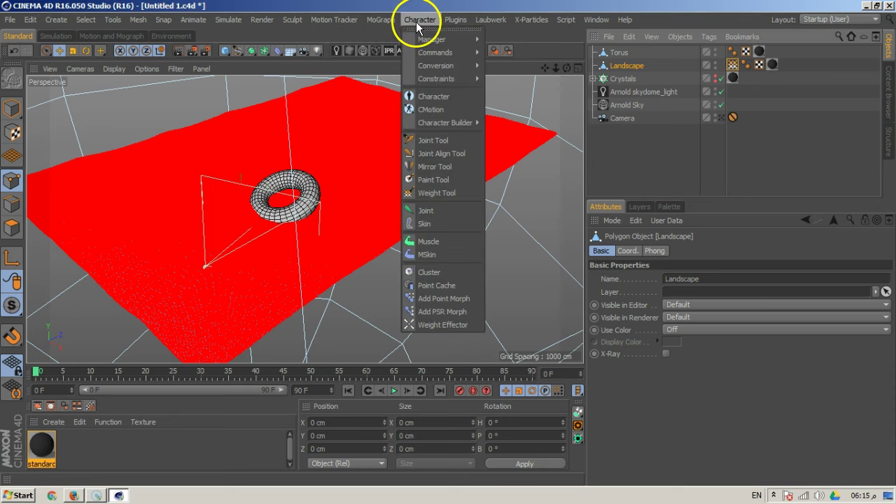
pyautogui.click(431, 181)
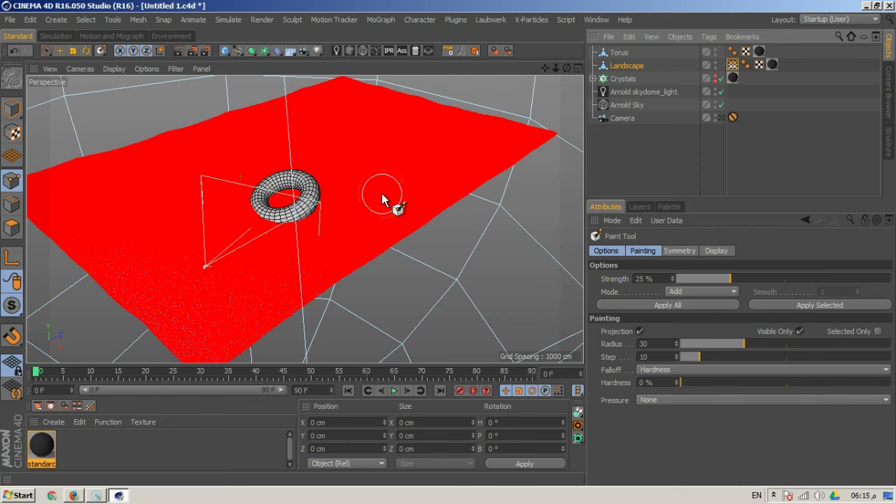
pyautogui.hotkey('alt', 'Tab')
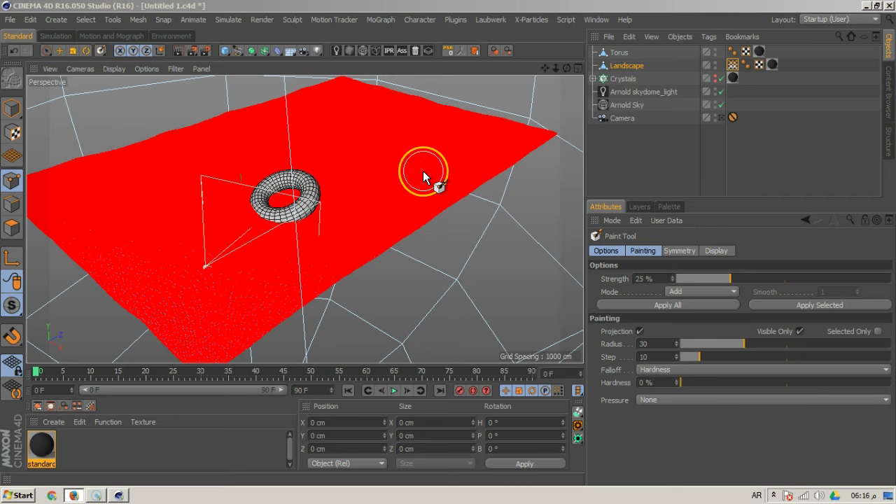
pyautogui.hotkey('alt', 'shift')
pyautogui.keyDown('alt'); pyautogui.moveTo(423, 171); pyautogui.dragTo(414, 183); pyautogui.keyUp('alt')
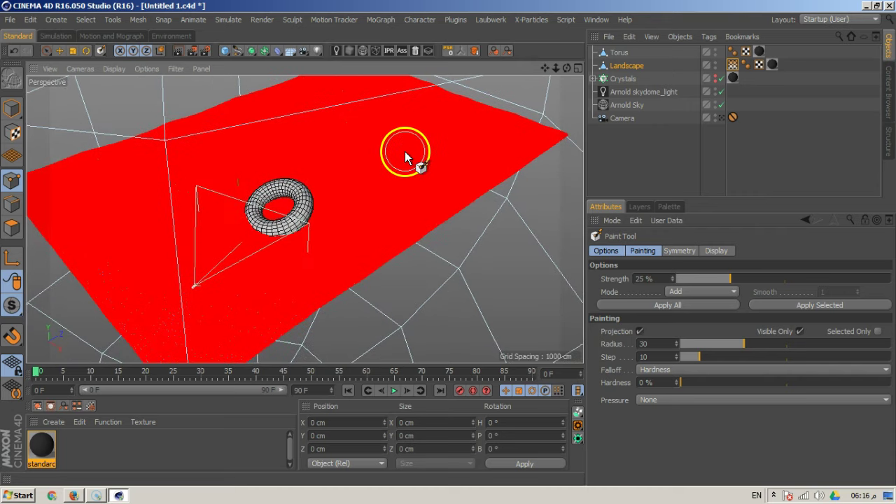
pyautogui.keyDown('alt'); pyautogui.moveTo(405, 151); pyautogui.dragTo(418, 183); pyautogui.keyUp('alt')
pyautogui.moveTo(479, 177)
pyautogui.mouseDown()
pyautogui.moveTo(376, 178)
pyautogui.moveTo(424, 152)
pyautogui.moveTo(342, 142)
pyautogui.moveTo(311, 175)
pyautogui.mouseUp()
pyautogui.moveTo(221, 171)
pyautogui.mouseDown()
pyautogui.moveTo(156, 252)
pyautogui.moveTo(268, 264)
pyautogui.moveTo(327, 224)
pyautogui.moveTo(362, 219)
pyautogui.moveTo(373, 120)
pyautogui.moveTo(192, 164)
pyautogui.moveTo(128, 210)
pyautogui.moveTo(123, 276)
pyautogui.moveTo(164, 316)
pyautogui.mouseUp()
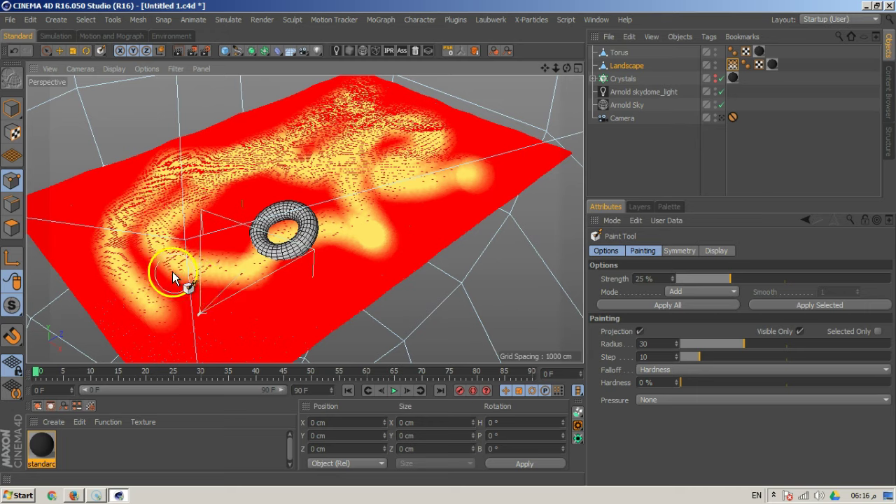
# Zoom in on the unpainted spots of the landscape and raise the Paint Tool's strength to 77 %
pyautogui.scroll(10, 207, 271)
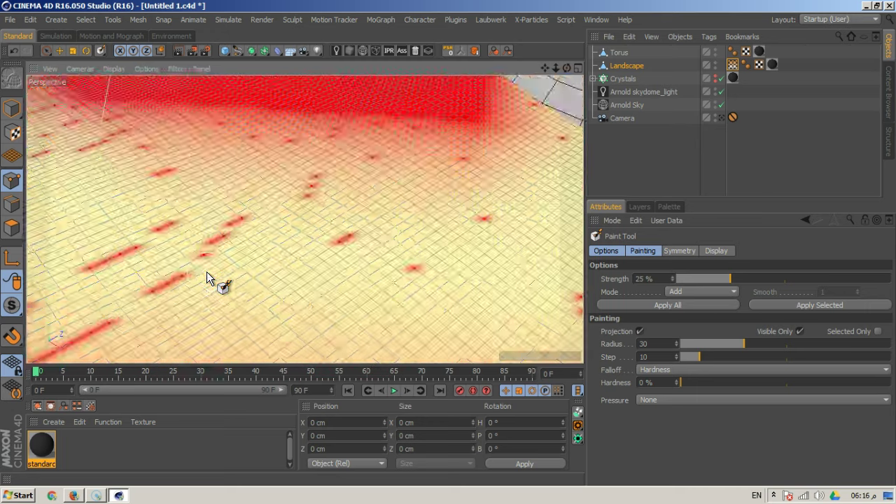
pyautogui.scroll(-3, 200, 216)
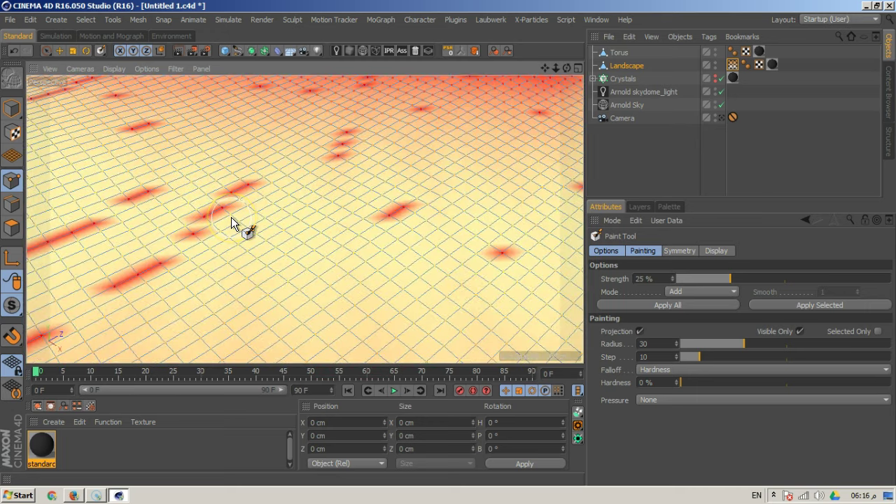
pyautogui.click(843, 280)
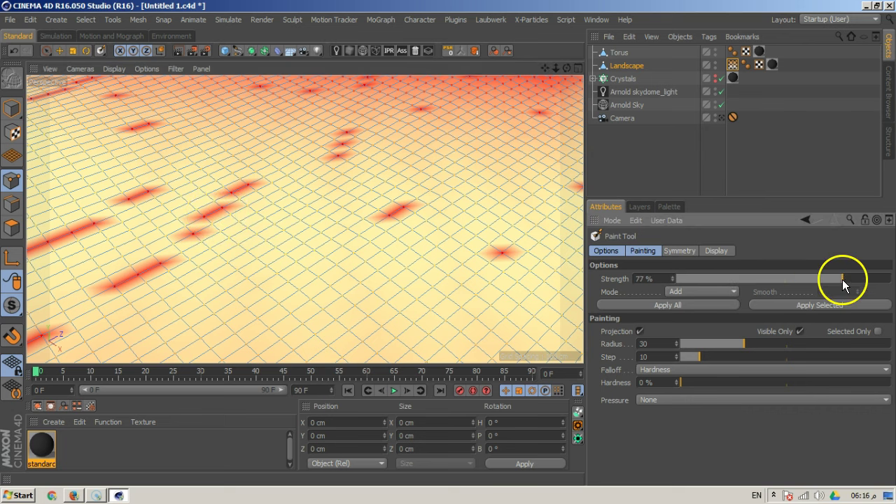
# Switch the Paint Tool to Erase mode and remove vertex weight from the bands around the torus
pyautogui.scroll(-10, 315, 217)
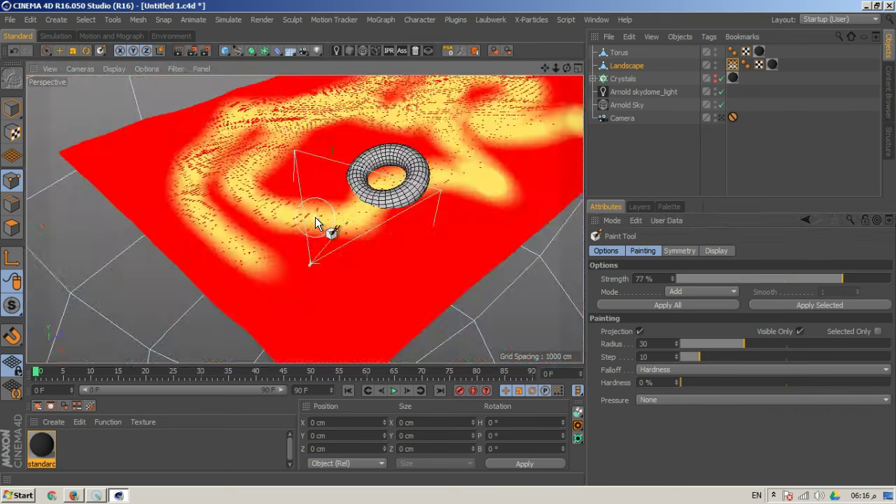
pyautogui.scroll(-3, 413, 157)
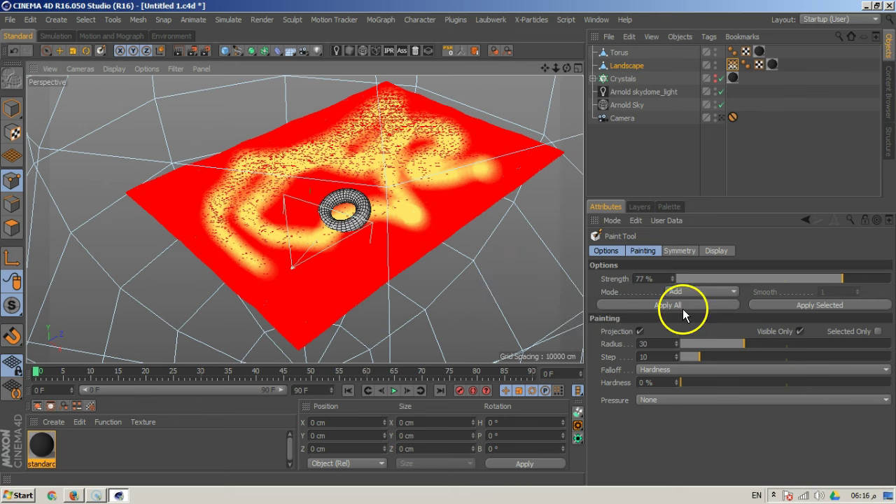
pyautogui.click(682, 291)
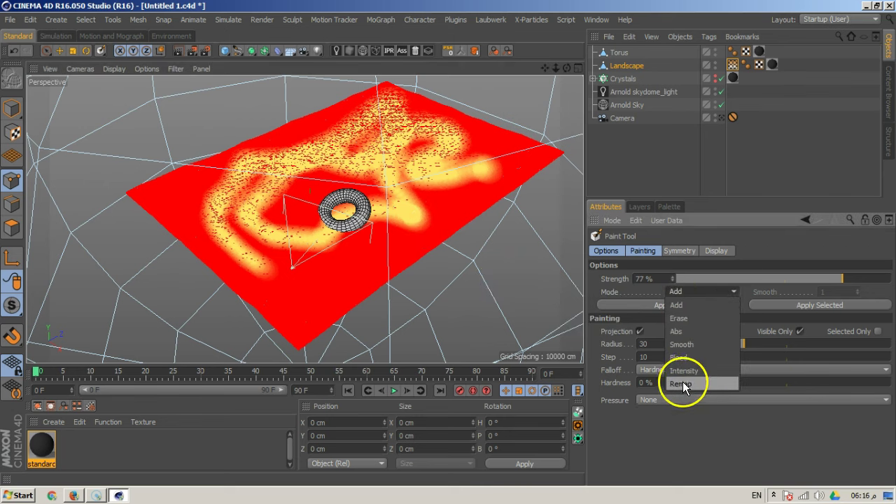
pyautogui.click(679, 318)
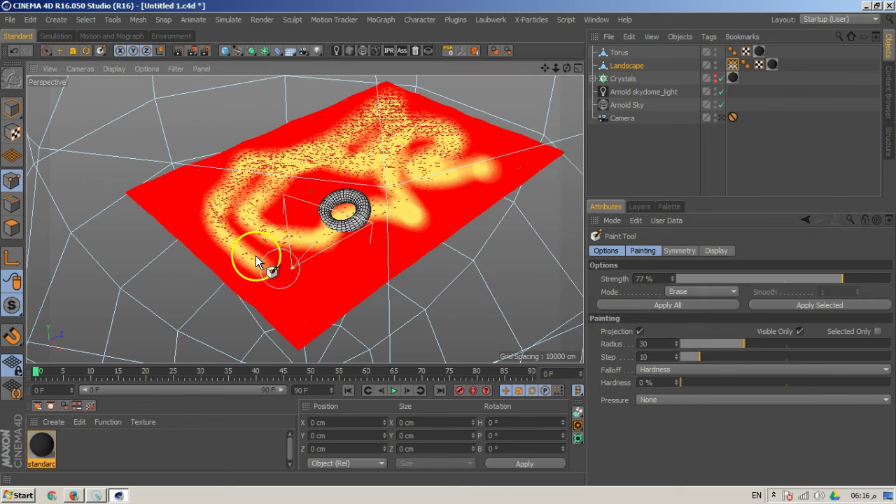
pyautogui.moveTo(228, 236)
pyautogui.mouseDown()
pyautogui.moveTo(225, 196)
pyautogui.moveTo(266, 219)
pyautogui.mouseUp()
pyautogui.moveTo(317, 230)
pyautogui.mouseDown()
pyautogui.moveTo(356, 202)
pyautogui.moveTo(401, 203)
pyautogui.mouseUp()
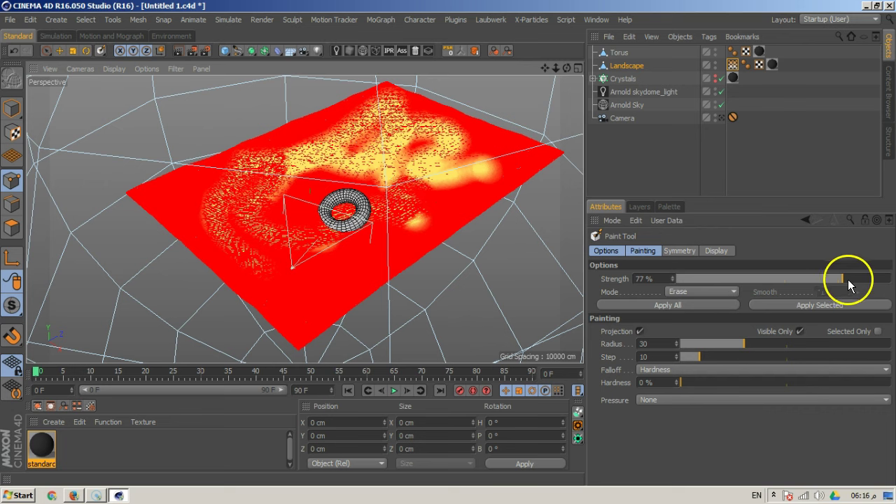
# Raise the Paint Tool's strength and hardness to 100 % and erase the bands on the far half of the landscape
pyautogui.moveTo(848, 280); pyautogui.dragTo(891, 279)
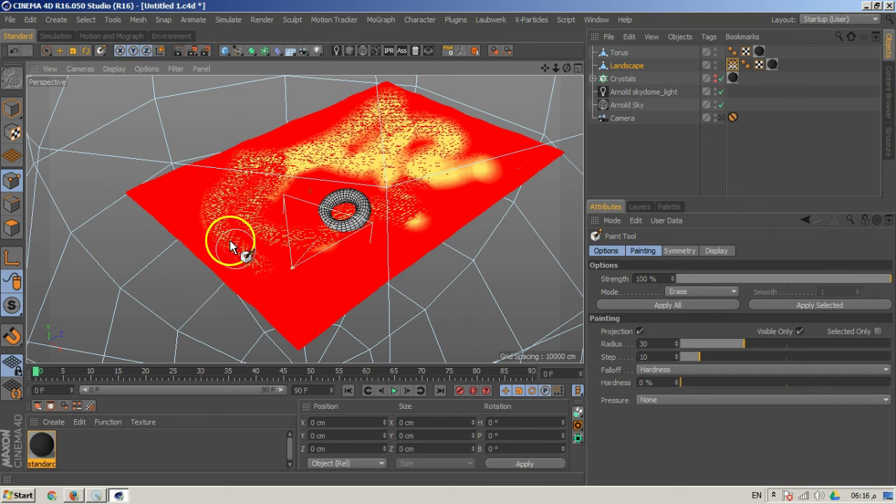
pyautogui.moveTo(312, 239)
pyautogui.mouseDown()
pyautogui.moveTo(422, 221)
pyautogui.moveTo(475, 157)
pyautogui.moveTo(429, 162)
pyautogui.moveTo(445, 152)
pyautogui.moveTo(433, 130)
pyautogui.mouseUp()
pyautogui.moveTo(404, 161)
pyautogui.mouseDown()
pyautogui.moveTo(385, 193)
pyautogui.moveTo(381, 156)
pyautogui.moveTo(392, 105)
pyautogui.moveTo(394, 119)
pyautogui.mouseUp()
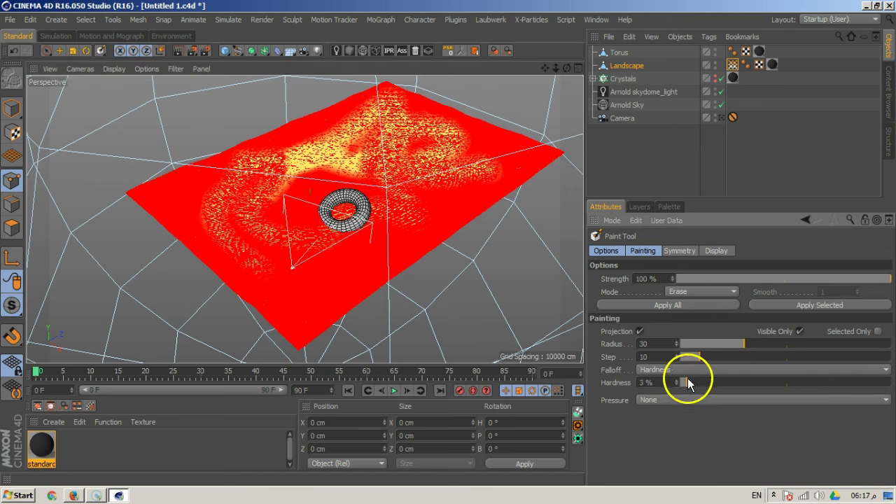
pyautogui.moveTo(686, 383); pyautogui.dragTo(890, 382)
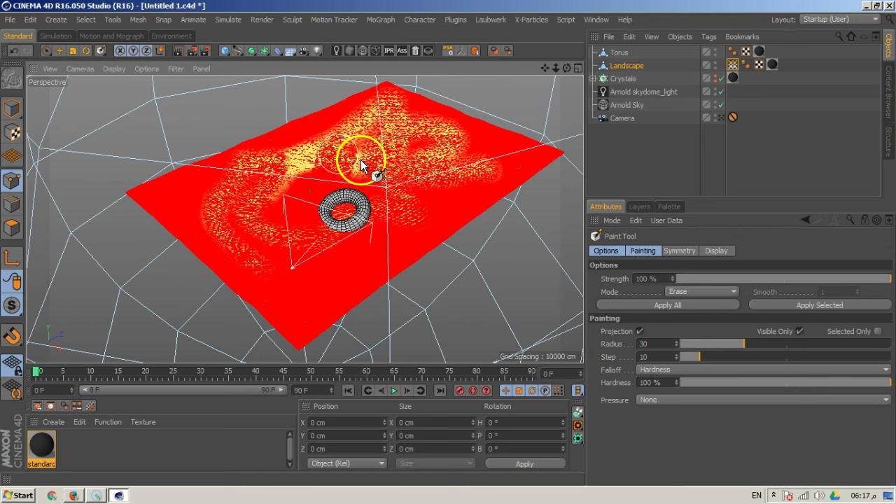
pyautogui.moveTo(370, 115); pyautogui.dragTo(283, 171)
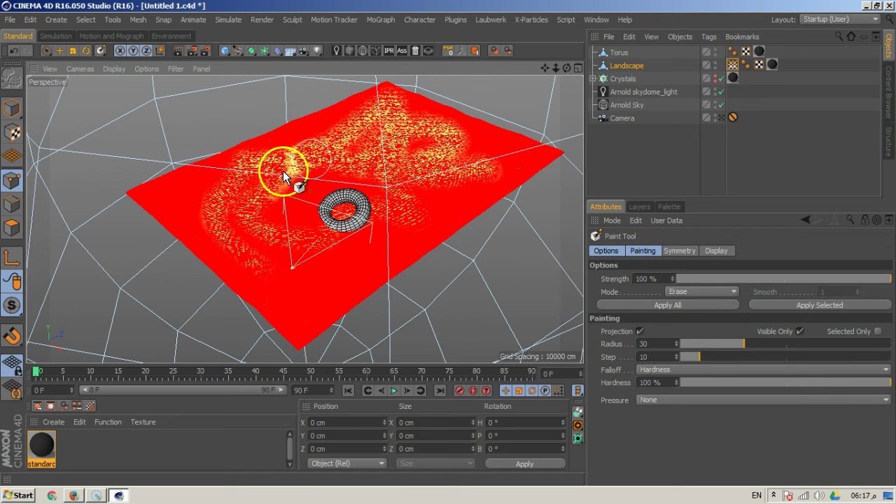
# Reduce the Paint Tool's step to 2 and erase leftover weight spots in a close-up of the landscape
pyautogui.scroll(10, 242, 223)
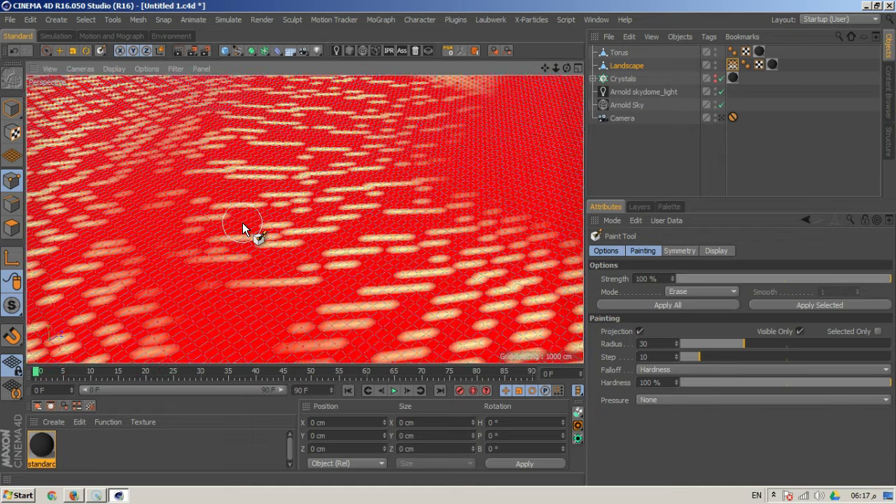
pyautogui.click(551, 271)
pyautogui.moveTo(693, 359); pyautogui.dragTo(685, 358)
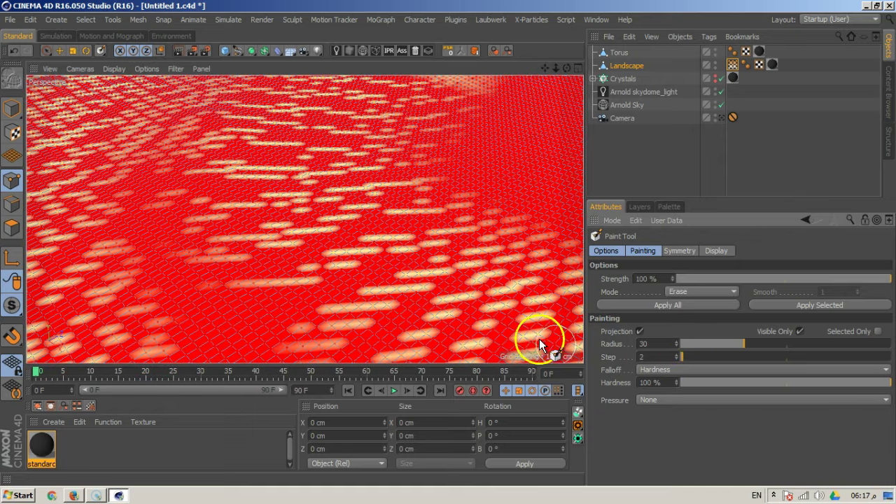
pyautogui.moveTo(448, 309)
pyautogui.mouseDown()
pyautogui.moveTo(440, 323)
pyautogui.moveTo(422, 305)
pyautogui.moveTo(391, 297)
pyautogui.mouseUp()
pyautogui.scroll(-10, 392, 297)
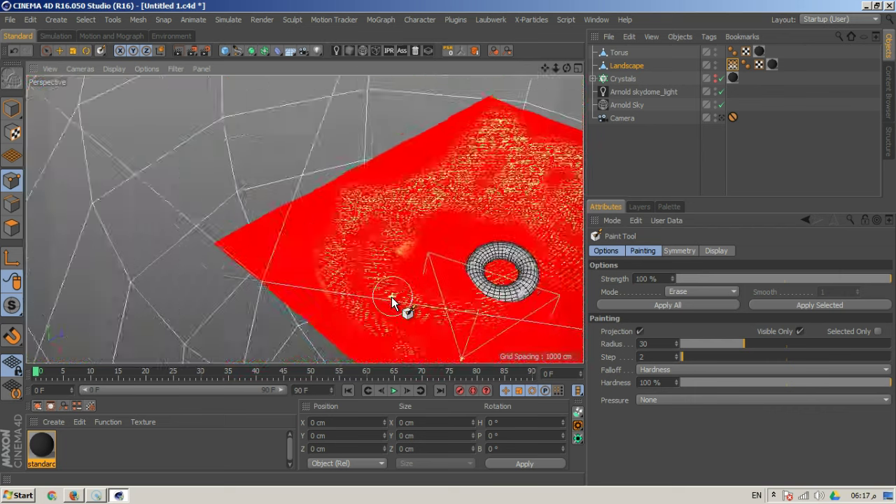
# Switch the Paint Tool back to Add mode with a radius of 22 and a step of 5
pyautogui.moveTo(465, 288)
pyautogui.keyDown('alt'); pyautogui.mouseDown(button='middle')
pyautogui.moveTo(426, 276)
pyautogui.moveTo(416, 292)
pyautogui.moveTo(427, 288)
pyautogui.moveTo(423, 301)
pyautogui.moveTo(410, 299)
pyautogui.mouseUp(button='middle'); pyautogui.keyUp('alt')
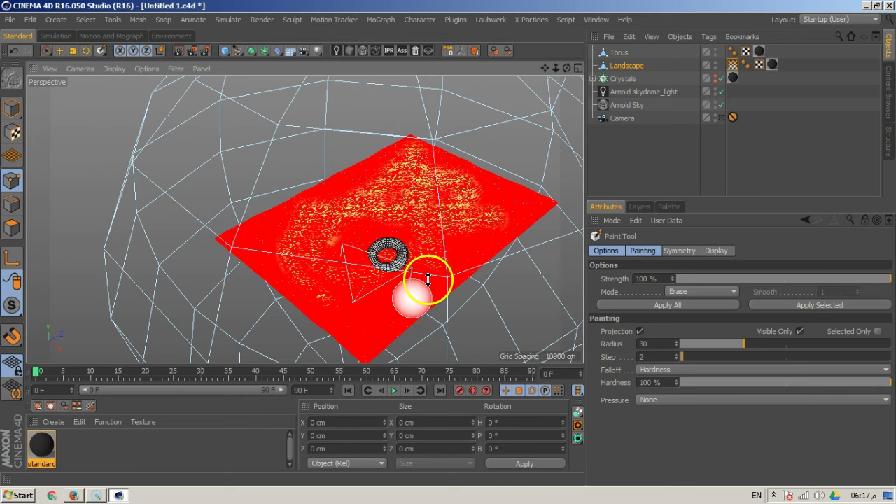
pyautogui.moveTo(473, 247)
pyautogui.mouseDown(button='middle')
pyautogui.moveTo(498, 246)
pyautogui.moveTo(476, 255)
pyautogui.moveTo(530, 253)
pyautogui.mouseUp(button='middle')
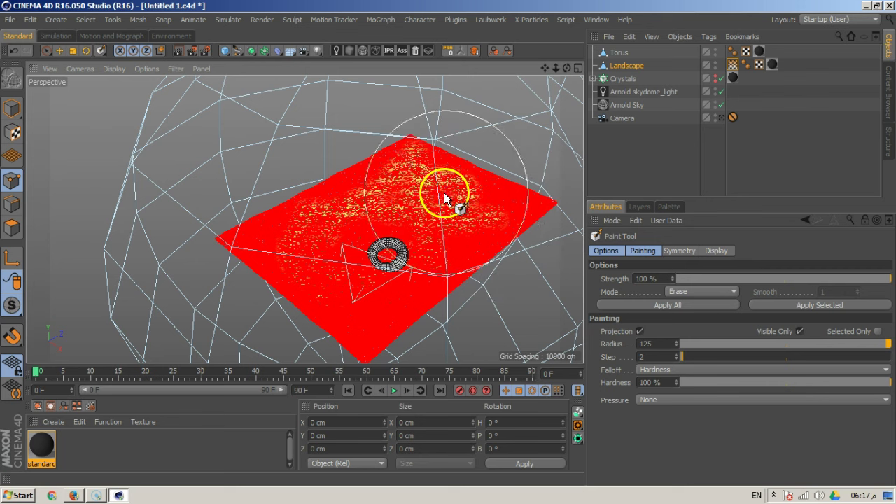
pyautogui.moveTo(777, 344); pyautogui.dragTo(735, 344)
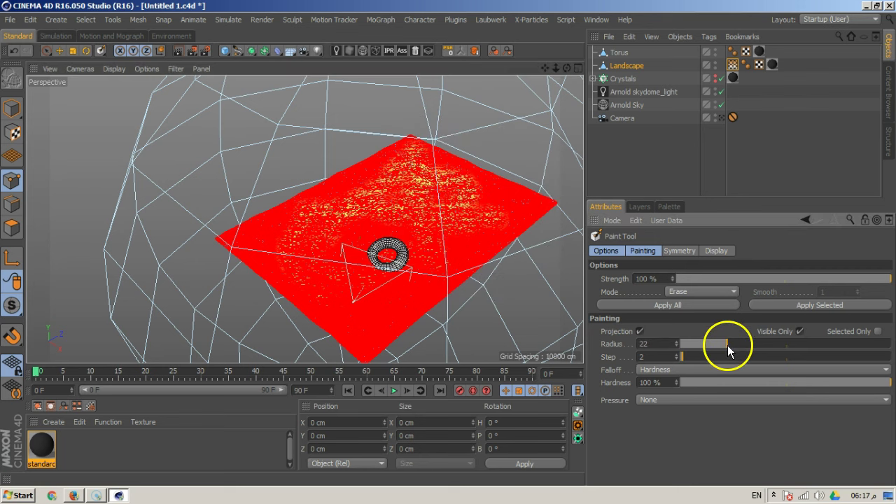
pyautogui.click(694, 291)
pyautogui.click(696, 309)
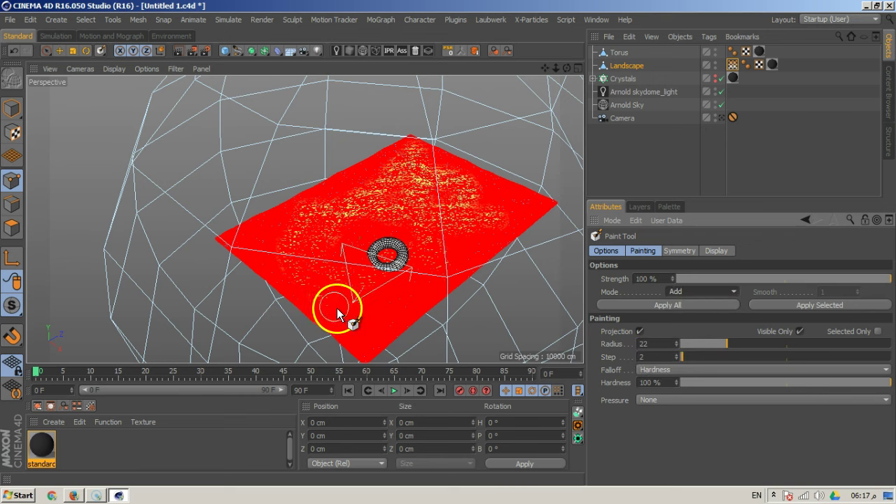
pyautogui.moveTo(681, 358); pyautogui.dragTo(687, 357)
# Try painting hard-edged bands of vertex weight around the torus and a patch at the landscape's corner
pyautogui.moveTo(341, 317)
pyautogui.mouseDown()
pyautogui.moveTo(312, 269)
pyautogui.moveTo(315, 224)
pyautogui.moveTo(400, 162)
pyautogui.moveTo(498, 204)
pyautogui.mouseUp()
pyautogui.moveTo(449, 219)
pyautogui.mouseDown()
pyautogui.moveTo(427, 250)
pyautogui.moveTo(424, 274)
pyautogui.moveTo(370, 317)
pyautogui.mouseUp()
pyautogui.click(364, 237)
pyautogui.moveTo(253, 248); pyautogui.dragTo(236, 243)
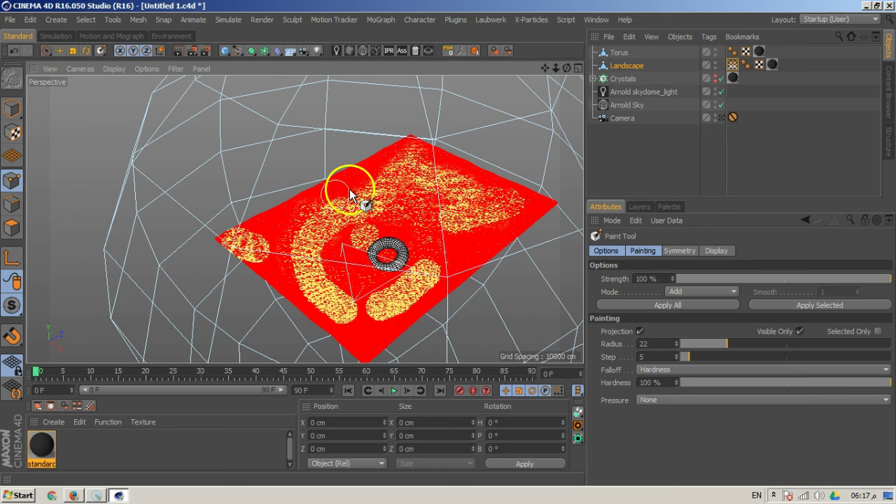
# Set the Paint Tool's hardness to 6 % and radius to 58, and paint a broad curved band beside the torus
pyautogui.moveTo(366, 320)
pyautogui.keyDown('alt'); pyautogui.mouseDown()
pyautogui.moveTo(360, 300)
pyautogui.moveTo(388, 285)
pyautogui.moveTo(400, 253)
pyautogui.mouseUp(); pyautogui.keyUp('alt')
pyautogui.scroll(8, 403, 263)
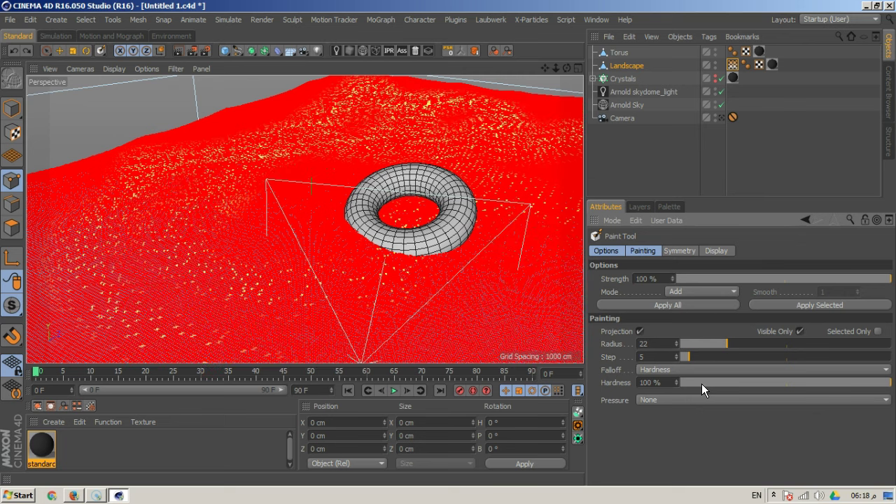
pyautogui.click(694, 383)
pyautogui.keyDown('alt'); pyautogui.moveTo(311, 292); pyautogui.dragTo(309, 264); pyautogui.keyUp('alt')
pyautogui.moveTo(309, 264); pyautogui.dragTo(338, 261, button='middle')
pyautogui.moveTo(254, 303)
pyautogui.mouseDown()
pyautogui.moveTo(212, 279)
pyautogui.moveTo(205, 230)
pyautogui.moveTo(281, 156)
pyautogui.moveTo(387, 125)
pyautogui.mouseUp()
# Paint four separate patches of vertex weight on the landscape around the curved band and the torus
pyautogui.keyDown('alt'); pyautogui.moveTo(456, 169); pyautogui.dragTo(435, 245, button='middle'); pyautogui.keyUp('alt')
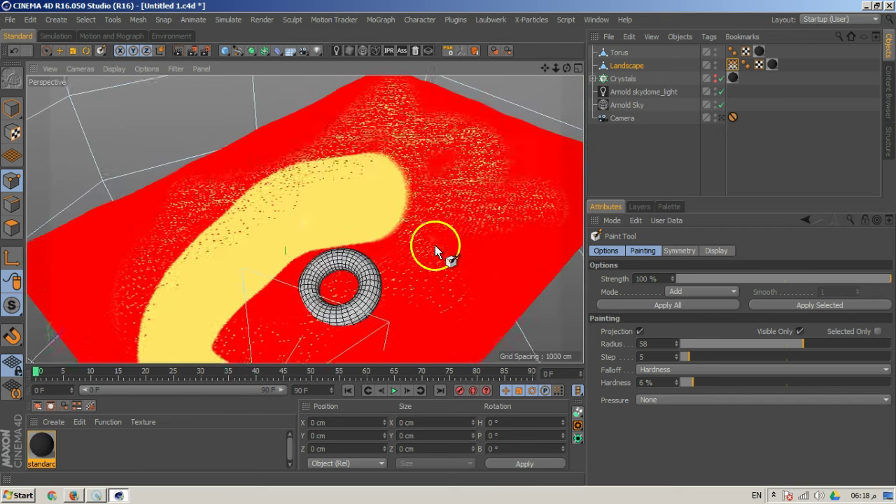
pyautogui.moveTo(489, 176); pyautogui.dragTo(469, 250)
pyautogui.moveTo(461, 89); pyautogui.dragTo(332, 124)
pyautogui.moveTo(136, 235)
pyautogui.mouseDown()
pyautogui.moveTo(94, 313)
pyautogui.moveTo(315, 274)
pyautogui.moveTo(368, 294)
pyautogui.moveTo(393, 271)
pyautogui.moveTo(409, 224)
pyautogui.moveTo(384, 214)
pyautogui.mouseUp()
pyautogui.moveTo(452, 265)
pyautogui.mouseDown()
pyautogui.moveTo(425, 255)
pyautogui.moveTo(329, 286)
pyautogui.moveTo(384, 318)
pyautogui.mouseUp()
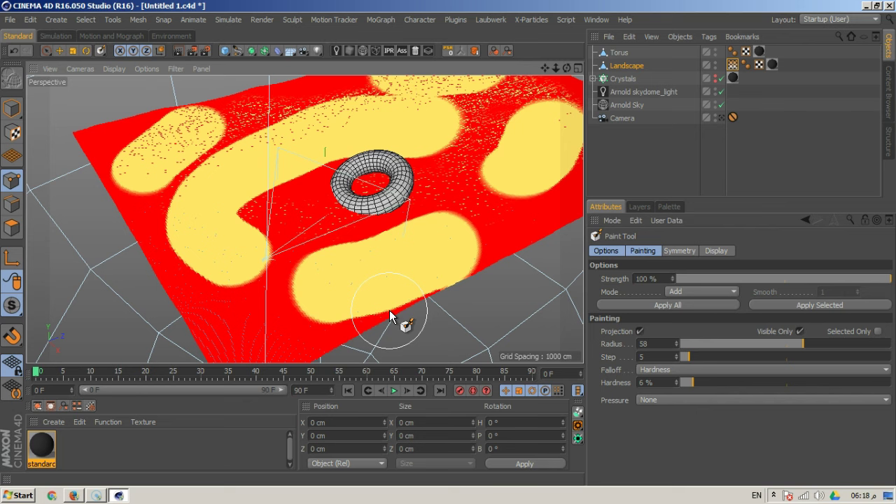
pyautogui.moveTo(334, 221)
pyautogui.keyDown('alt'); pyautogui.mouseDown()
pyautogui.moveTo(364, 214)
pyautogui.moveTo(328, 241)
pyautogui.moveTo(408, 182)
pyautogui.moveTo(395, 172)
pyautogui.moveTo(379, 210)
pyautogui.mouseUp(); pyautogui.keyUp('alt')
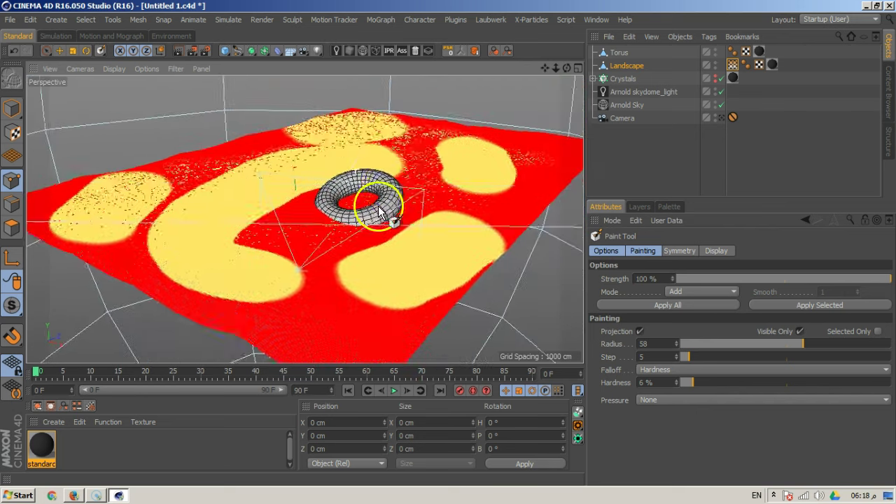
# Select the landscape's Vertex Map tag and arrange the shader network editor and the Arnold IPR window side by side
pyautogui.click(733, 65)
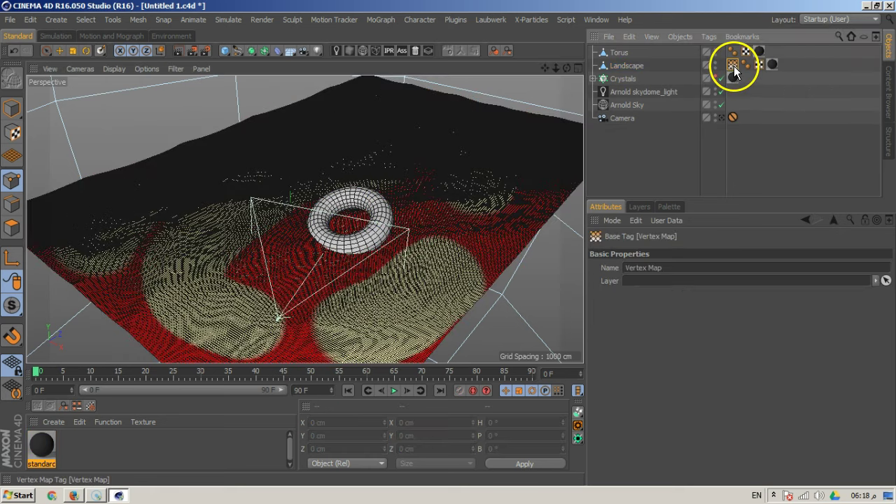
pyautogui.moveTo(895, 167); pyautogui.dragTo(525, 98)
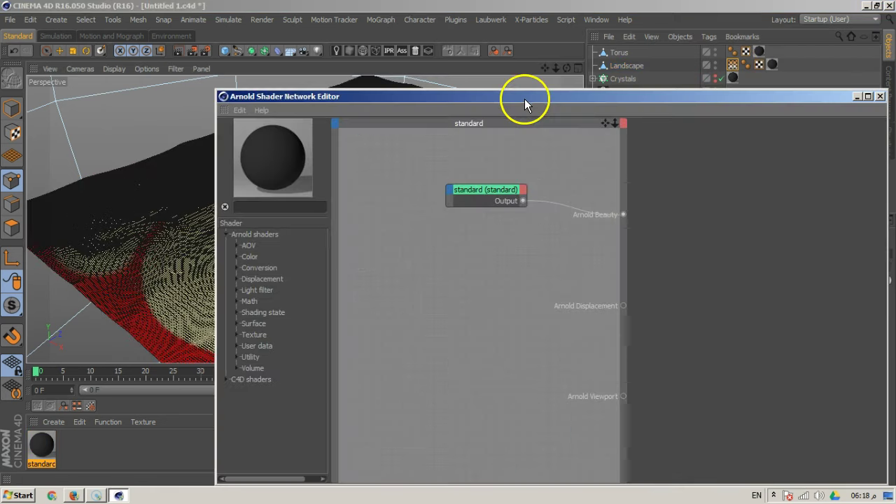
pyautogui.hotkey('alt', 'Tab')
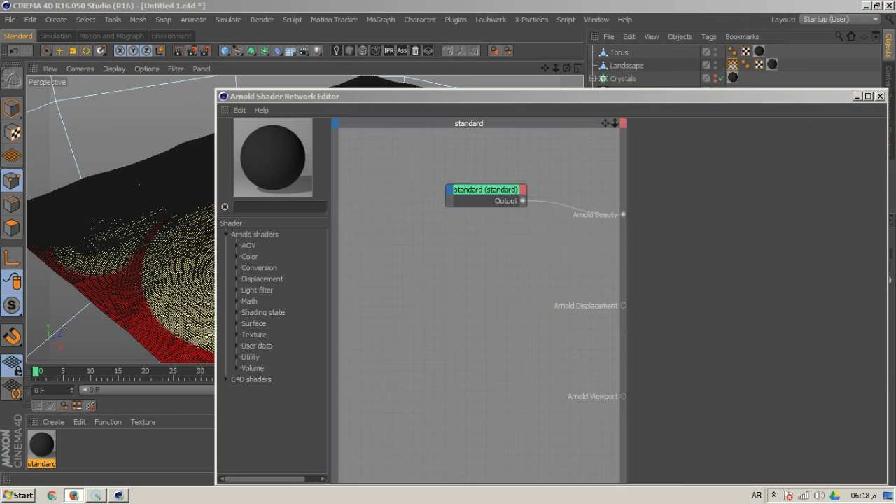
pyautogui.moveTo(492, 104); pyautogui.dragTo(467, 41)
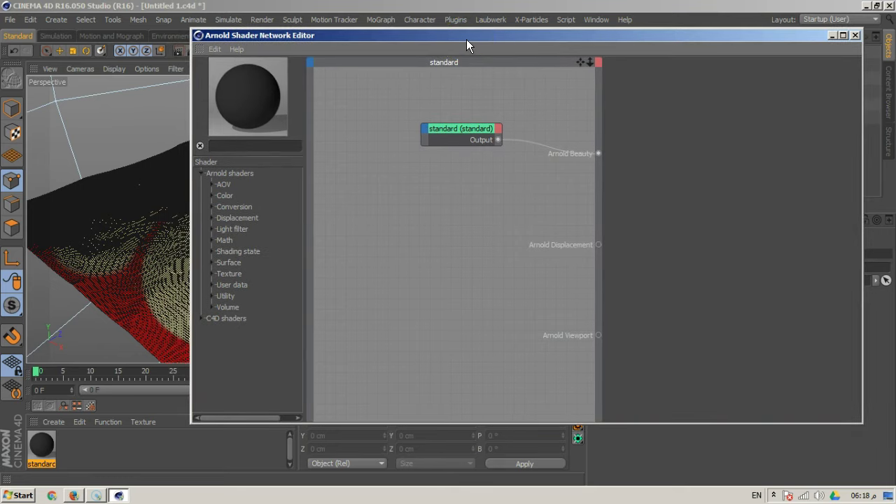
pyautogui.moveTo(287, 216); pyautogui.dragTo(610, 218)
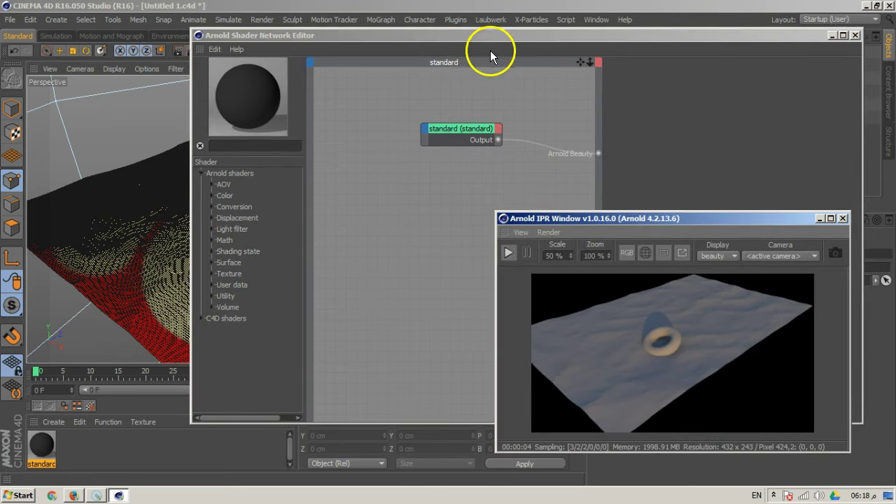
pyautogui.click(470, 41)
pyautogui.moveTo(470, 40); pyautogui.dragTo(288, 39)
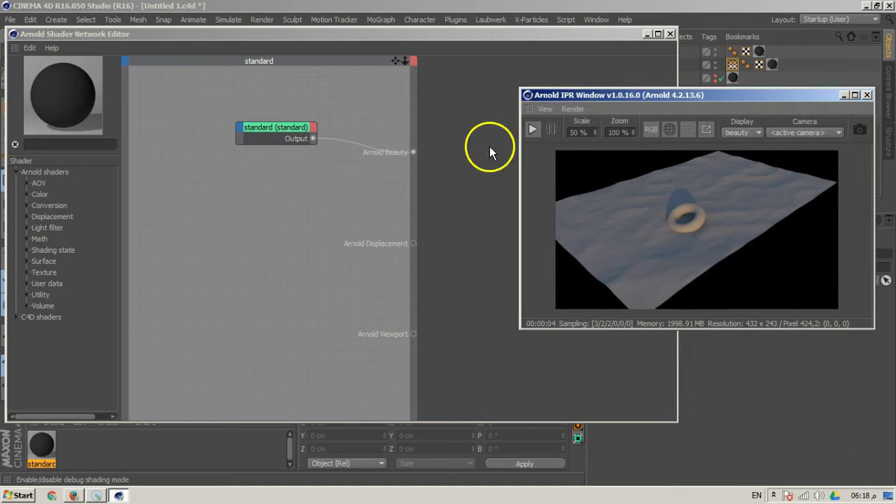
# Search the shader list for "vert" and add a Vertex Map shader to the material's network
pyautogui.click(91, 144)
pyautogui.write('vert')
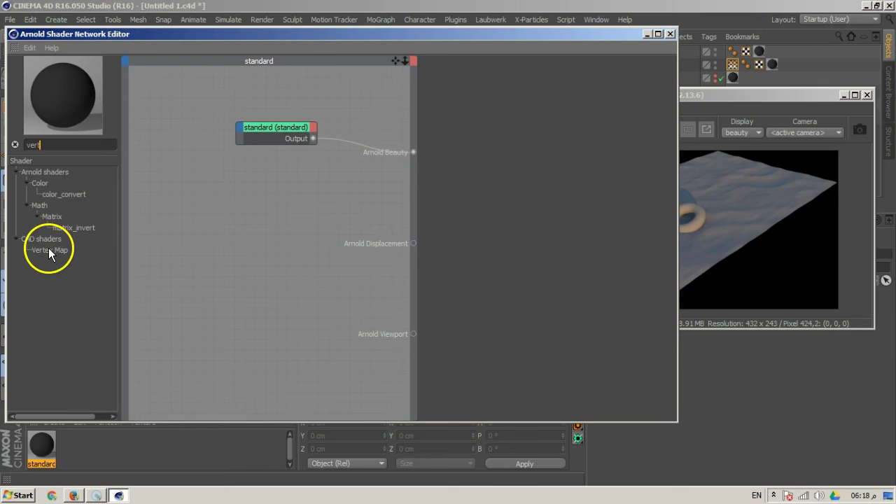
pyautogui.moveTo(49, 250); pyautogui.dragTo(168, 245)
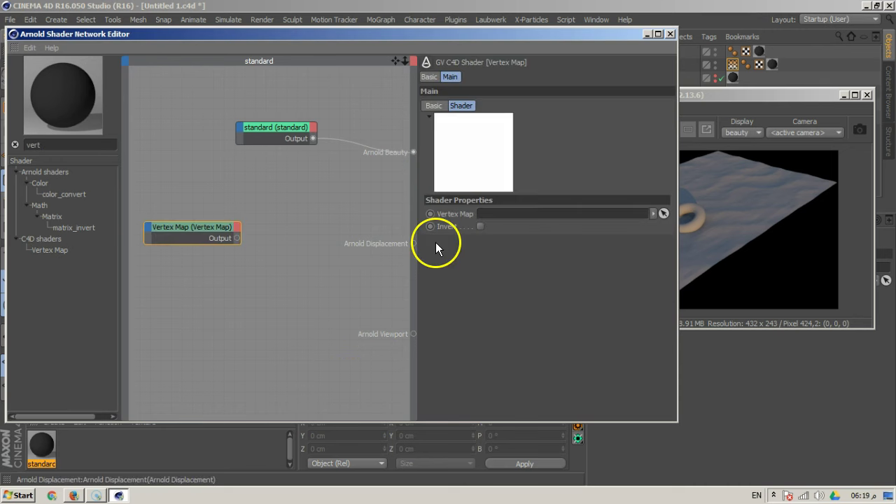
# Delete the standard shader node and connect the Vertex Map shader's output to Arnold Beauty
pyautogui.moveTo(276, 129); pyautogui.dragTo(300, 184)
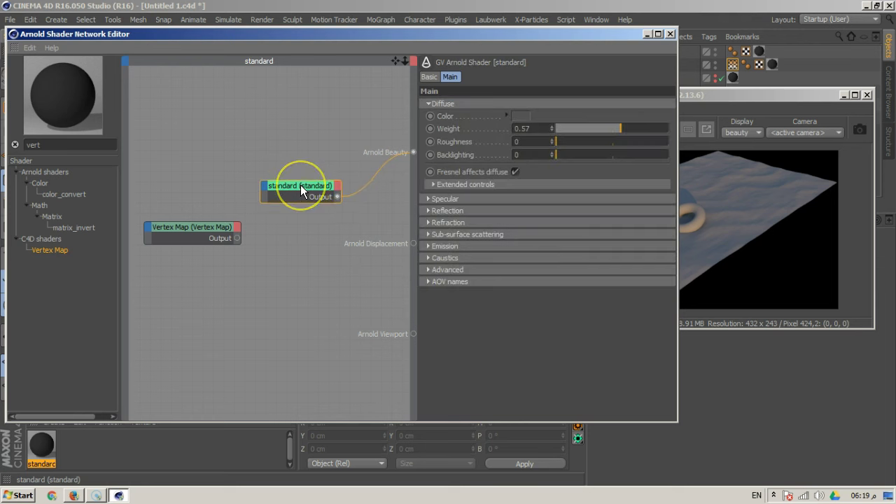
pyautogui.press('Delete')
pyautogui.moveTo(319, 34); pyautogui.dragTo(486, 215)
pyautogui.moveTo(596, 104); pyautogui.dragTo(100, 61)
pyautogui.moveTo(452, 219); pyautogui.dragTo(405, 255)
pyautogui.moveTo(354, 459); pyautogui.dragTo(530, 374)
# Link the landscape's Vertex Map tag to the Vertex Map shader's map property
pyautogui.moveTo(488, 258); pyautogui.dragTo(470, 88)
pyautogui.click(300, 274)
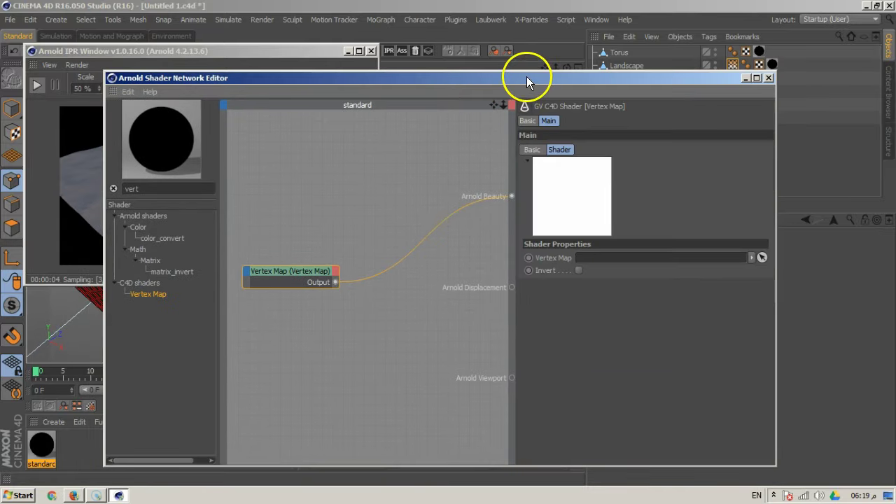
pyautogui.moveTo(648, 76); pyautogui.dragTo(614, 169)
pyautogui.moveTo(733, 67); pyautogui.dragTo(524, 356)
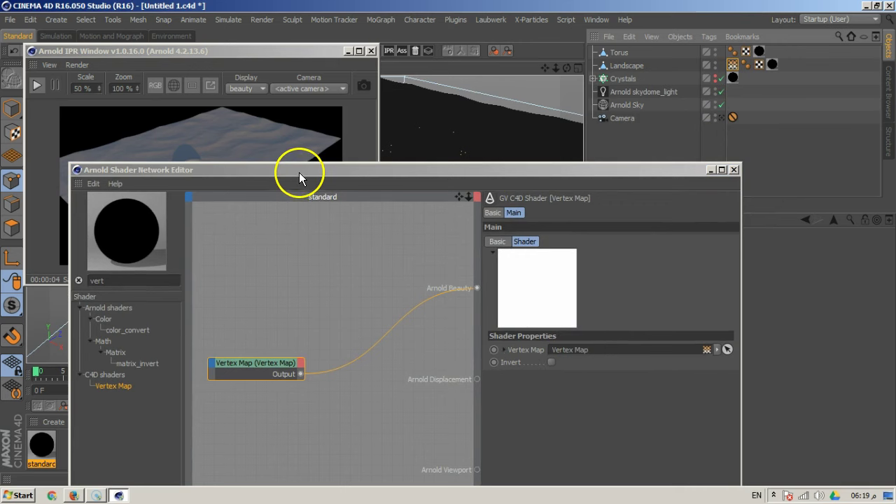
# Start the Arnold IPR render to preview the vertex map on the landscape, and close the shader network editor
pyautogui.moveTo(280, 176); pyautogui.dragTo(423, 109)
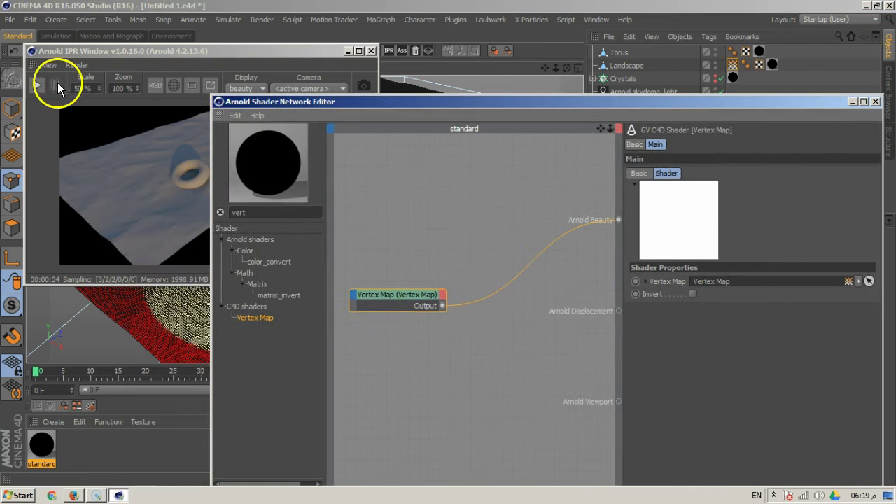
pyautogui.click(36, 85)
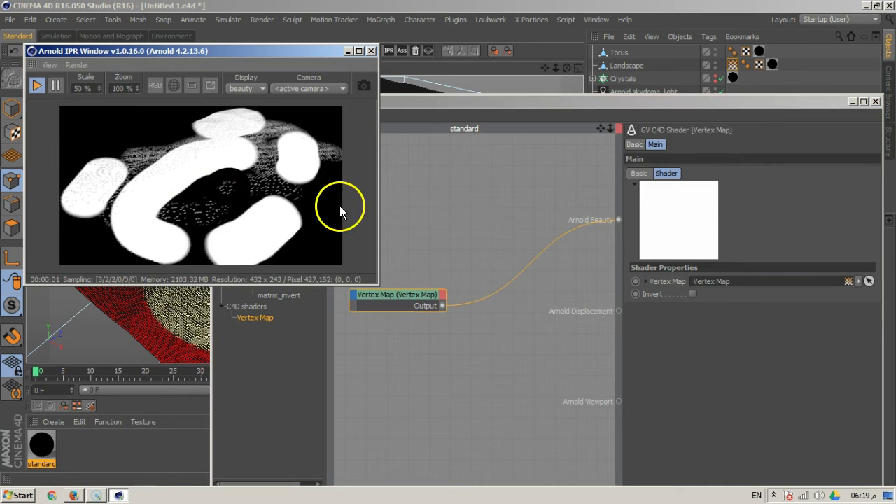
pyautogui.click(450, 219)
pyautogui.moveTo(207, 246)
pyautogui.mouseDown()
pyautogui.moveTo(167, 225)
pyautogui.moveTo(170, 204)
pyautogui.moveTo(237, 175)
pyautogui.mouseUp()
pyautogui.click(876, 102)
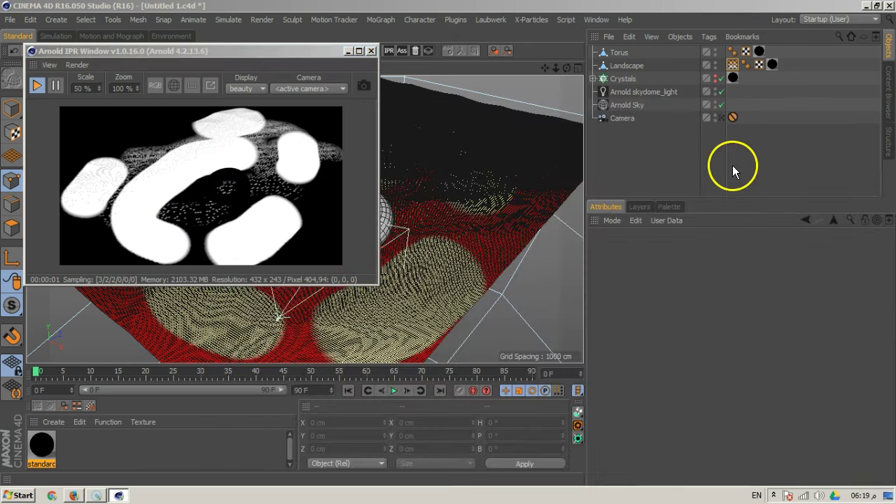
# Activate the landscape's vertex map painting in Smooth mode at radius 58 and soften the edge of the painted patches
pyautogui.doubleClick(733, 65)
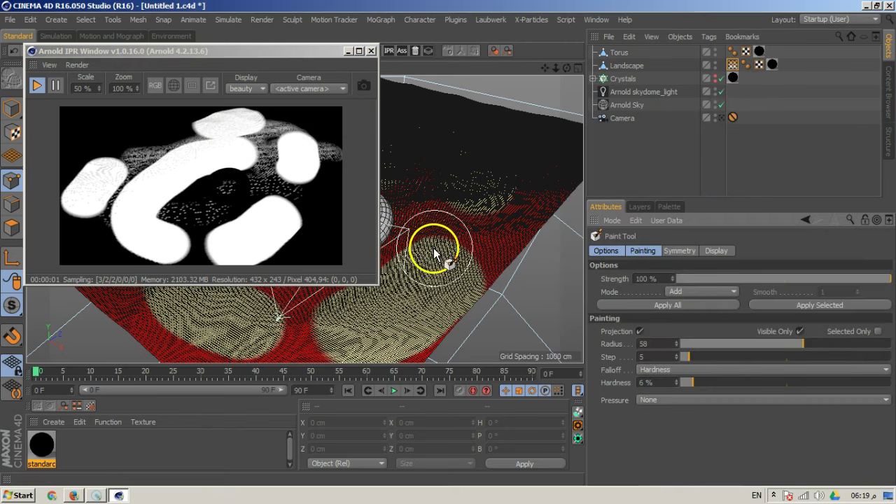
pyautogui.click(716, 292)
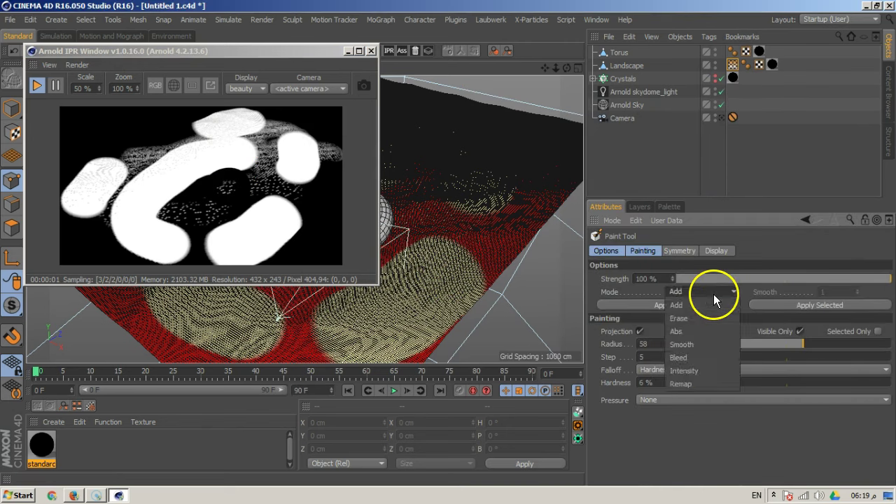
pyautogui.click(690, 343)
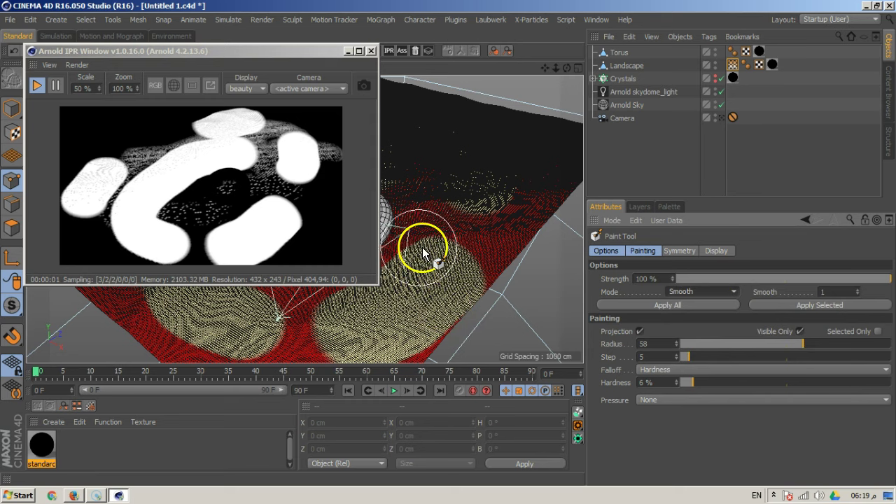
pyautogui.moveTo(429, 246)
pyautogui.mouseDown()
pyautogui.moveTo(358, 285)
pyautogui.moveTo(330, 317)
pyautogui.moveTo(286, 321)
pyautogui.moveTo(283, 341)
pyautogui.moveTo(339, 349)
pyautogui.moveTo(497, 227)
pyautogui.moveTo(446, 223)
pyautogui.moveTo(419, 251)
pyautogui.mouseUp()
pyautogui.keyDown('alt'); pyautogui.moveTo(428, 215); pyautogui.dragTo(571, 290, button='middle'); pyautogui.keyUp('alt')
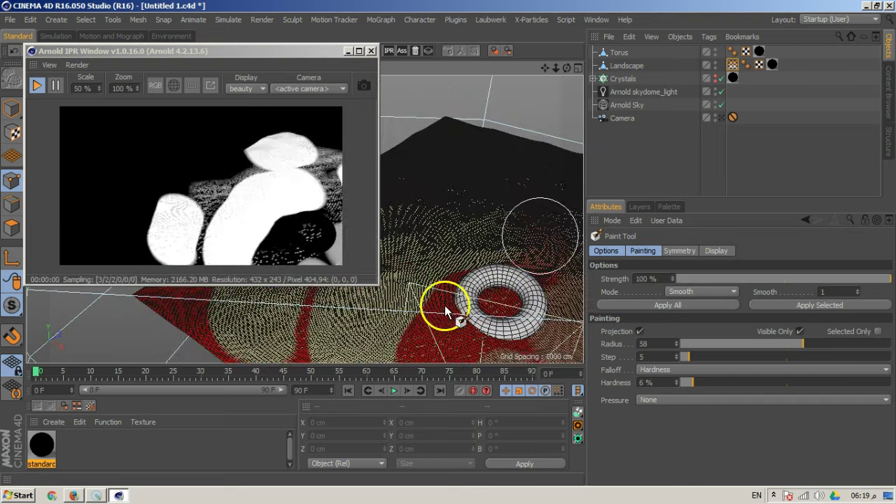
# Reduce the brush radius to 27 and smooth the borders of the painted areas around the torus
pyautogui.keyDown('alt'); pyautogui.moveTo(446, 310); pyautogui.dragTo(459, 256, button='middle'); pyautogui.keyUp('alt')
pyautogui.moveTo(498, 236); pyautogui.dragTo(470, 238, button='middle')
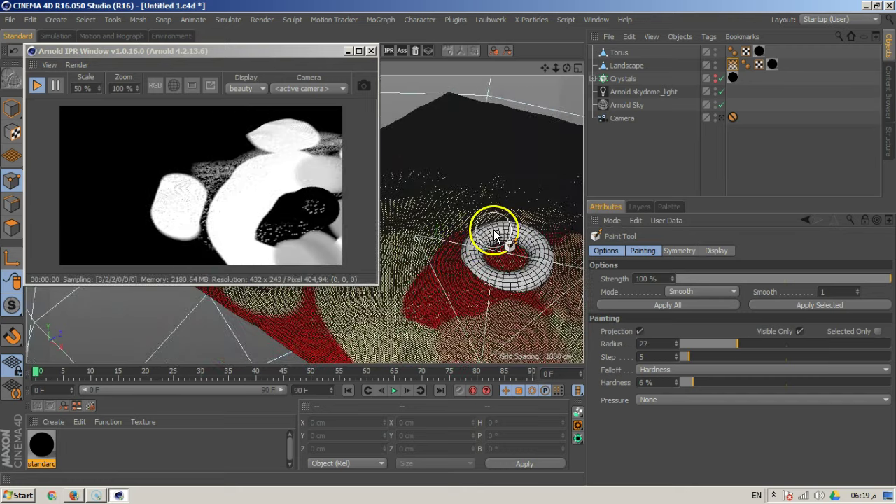
pyautogui.moveTo(431, 257)
pyautogui.mouseDown()
pyautogui.moveTo(406, 316)
pyautogui.moveTo(514, 300)
pyautogui.moveTo(562, 318)
pyautogui.moveTo(325, 326)
pyautogui.moveTo(434, 316)
pyautogui.moveTo(414, 326)
pyautogui.moveTo(447, 197)
pyautogui.mouseUp()
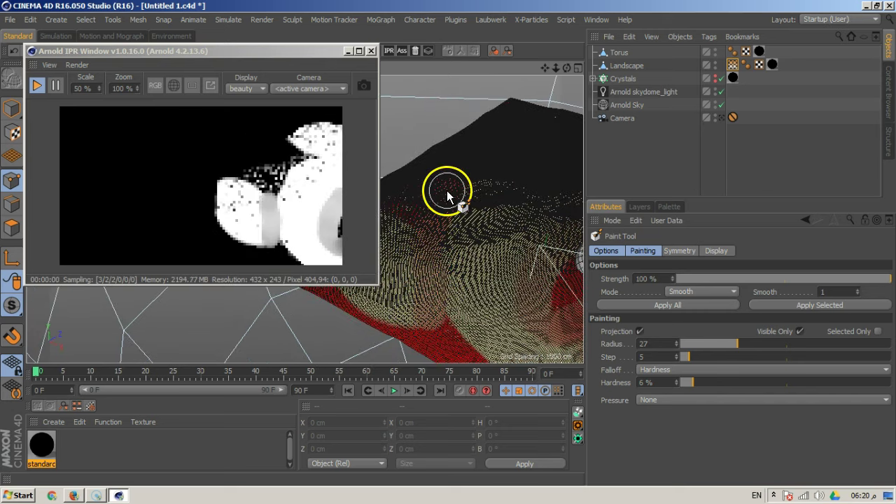
pyautogui.keyDown('alt'); pyautogui.moveTo(519, 298); pyautogui.dragTo(311, 300); pyautogui.keyUp('alt')
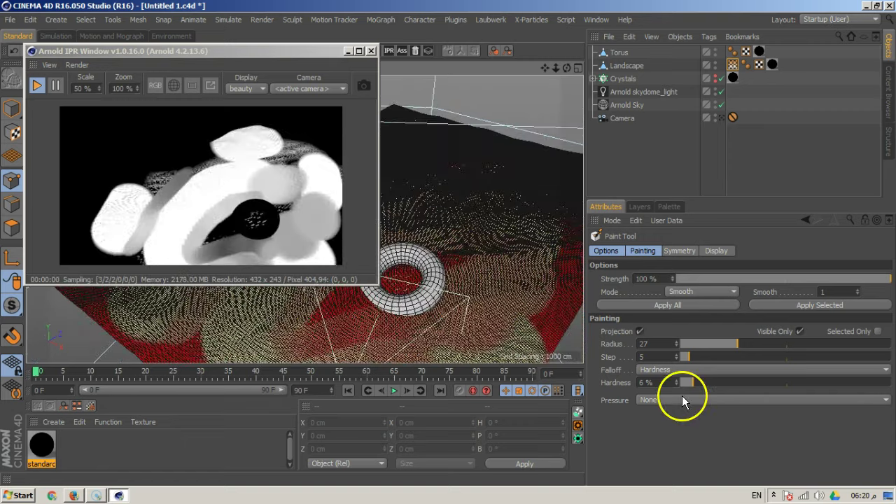
# Set the brush hardness to 55% and smooth the vertex map further beside the torus
pyautogui.moveTo(705, 383); pyautogui.dragTo(798, 381)
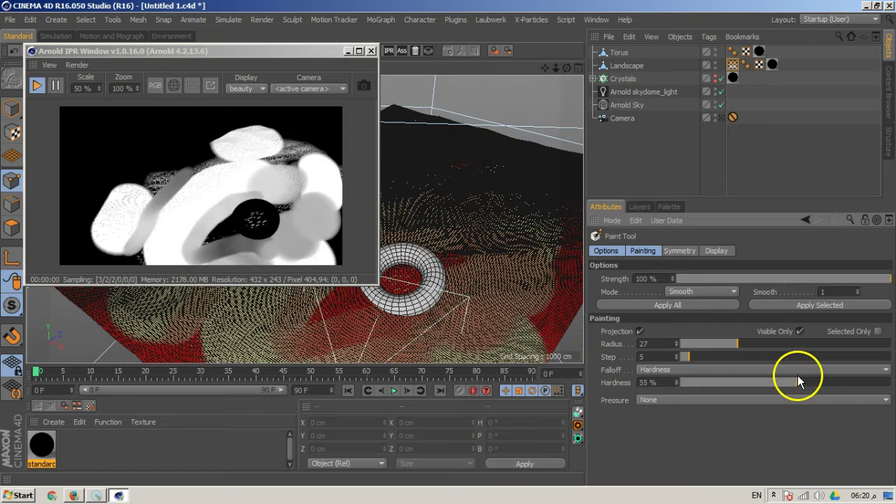
pyautogui.moveTo(474, 260)
pyautogui.keyDown('alt'); pyautogui.mouseDown()
pyautogui.moveTo(561, 210)
pyautogui.moveTo(437, 299)
pyautogui.moveTo(452, 269)
pyautogui.moveTo(439, 289)
pyautogui.moveTo(467, 292)
pyautogui.mouseUp(); pyautogui.keyUp('alt')
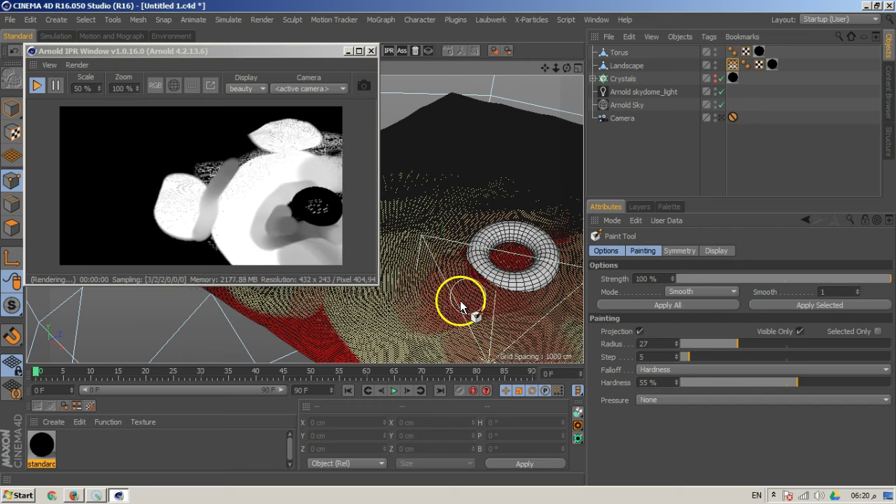
pyautogui.keyDown('alt'); pyautogui.moveTo(476, 212); pyautogui.dragTo(395, 250); pyautogui.keyUp('alt')
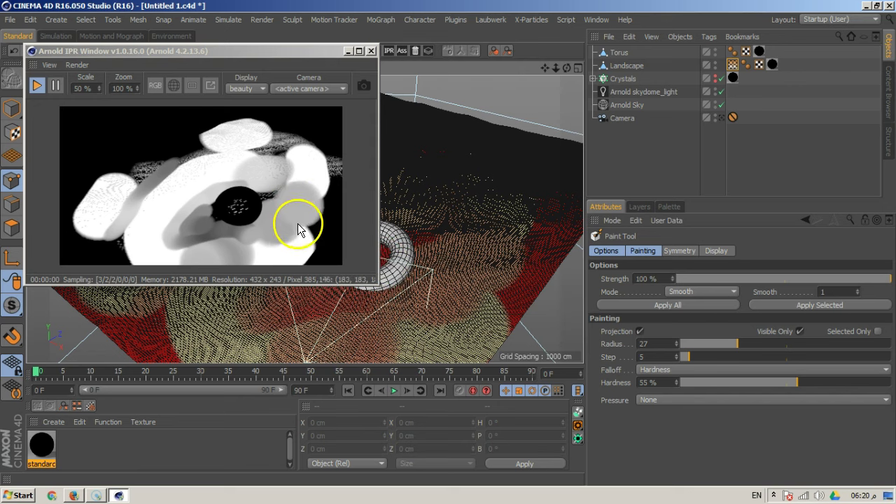
# Reopen the material's shader network, search the shaders for "ramp" and add a ramp_rgb shader
pyautogui.moveTo(410, 41); pyautogui.dragTo(449, 36)
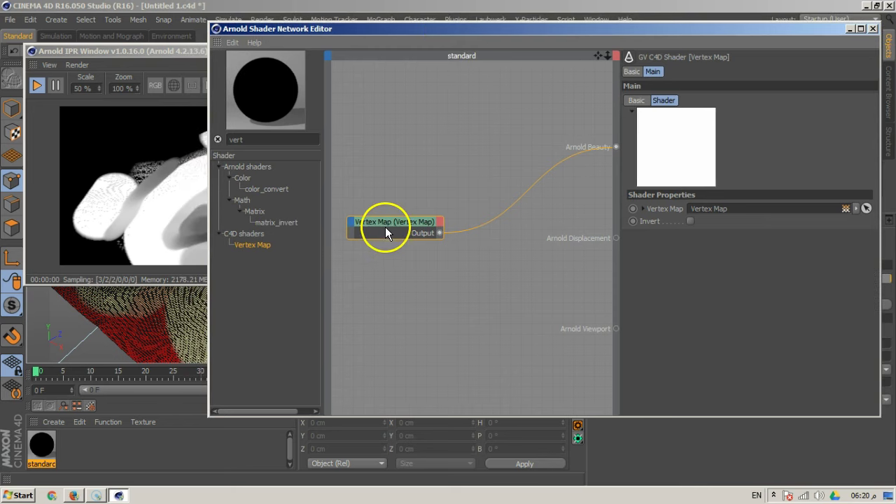
pyautogui.moveTo(385, 227); pyautogui.dragTo(404, 224)
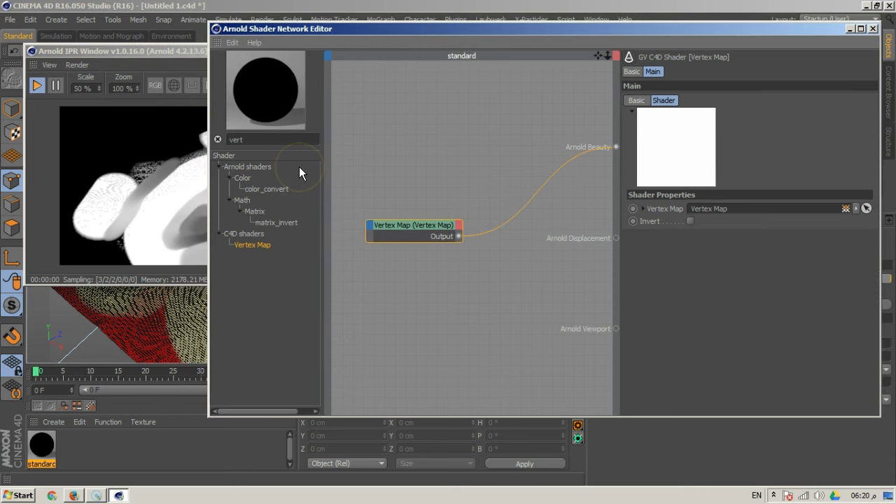
pyautogui.click(280, 139)
pyautogui.write('ramp')
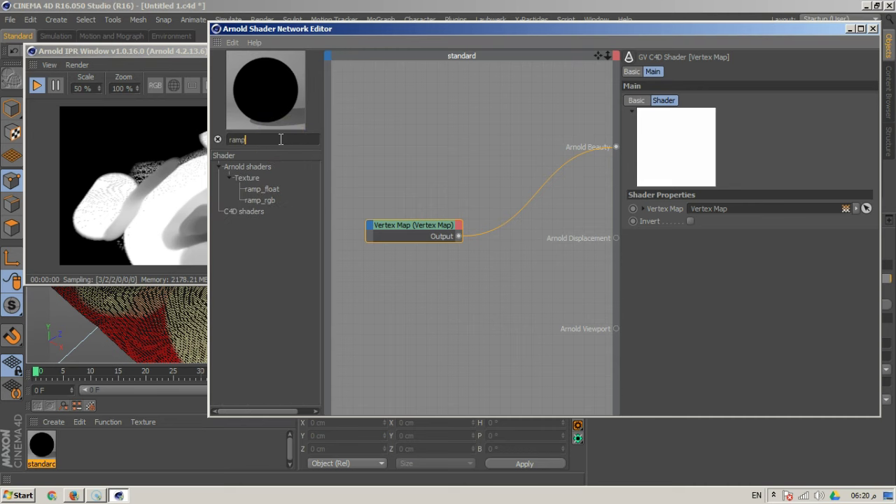
pyautogui.moveTo(267, 201); pyautogui.dragTo(500, 159)
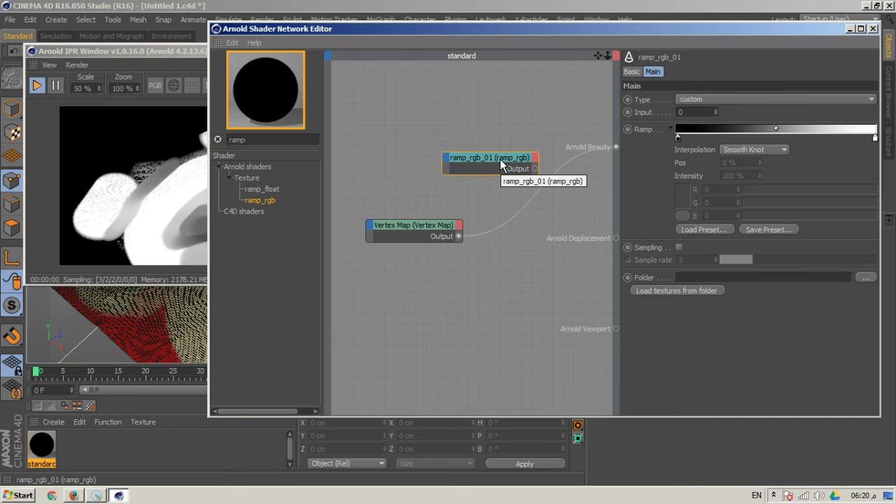
# Connect the ramp_rgb output to Arnold Beauty in place of the Vertex Map and move the Vertex Map node lower
pyautogui.click(484, 232)
pyautogui.moveTo(532, 171); pyautogui.dragTo(614, 148)
pyautogui.moveTo(434, 228); pyautogui.dragTo(419, 264)
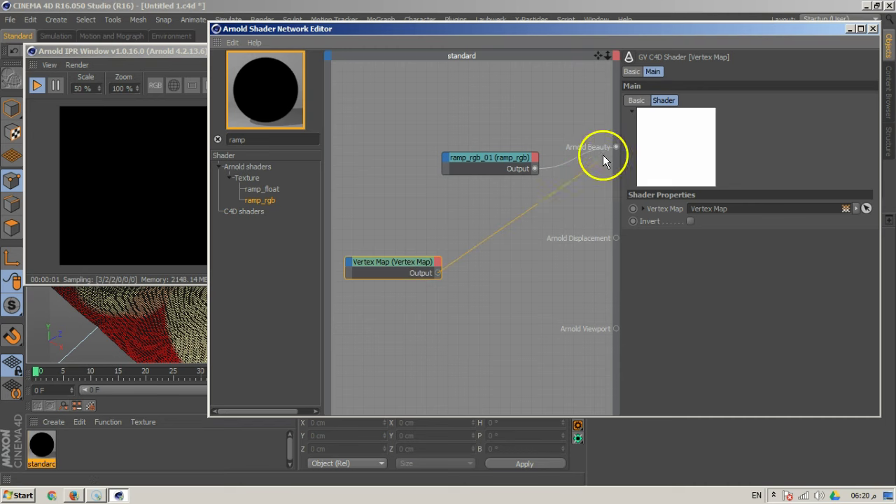
# Connect the Vertex Map back to Arnold Beauty and toggle its Invert option on and off
pyautogui.moveTo(616, 145); pyautogui.dragTo(616, 147)
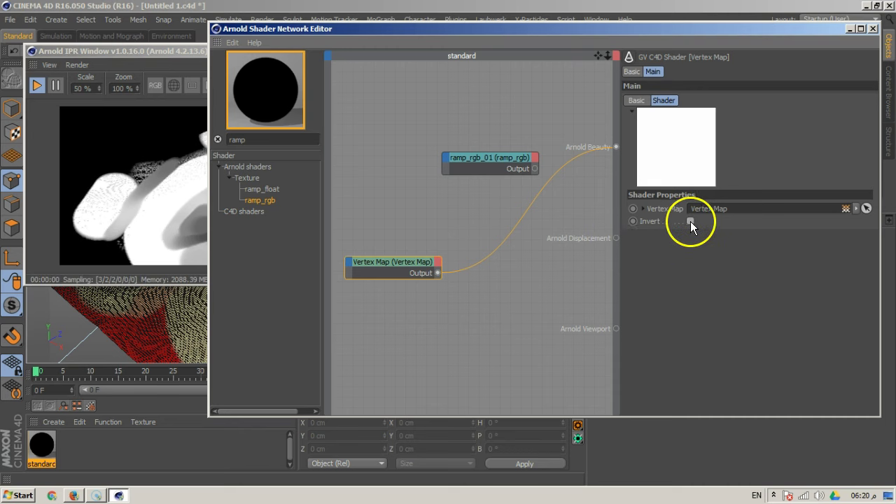
pyautogui.click(690, 222)
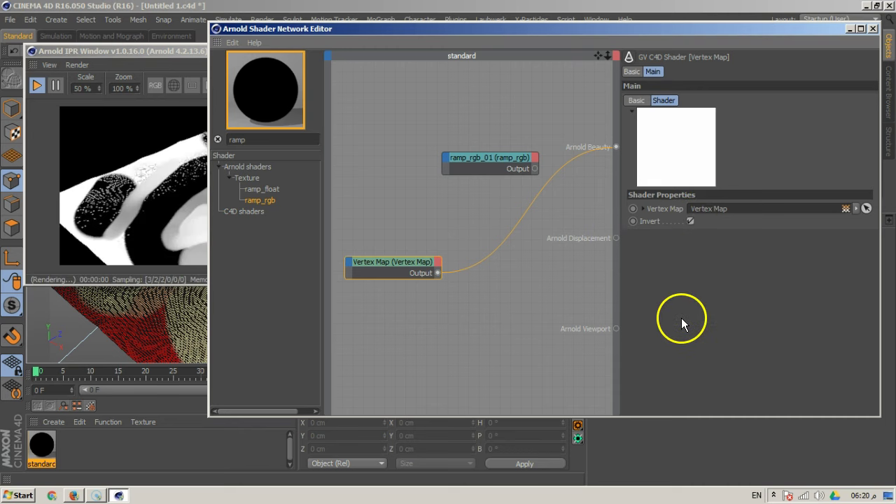
pyautogui.click(691, 222)
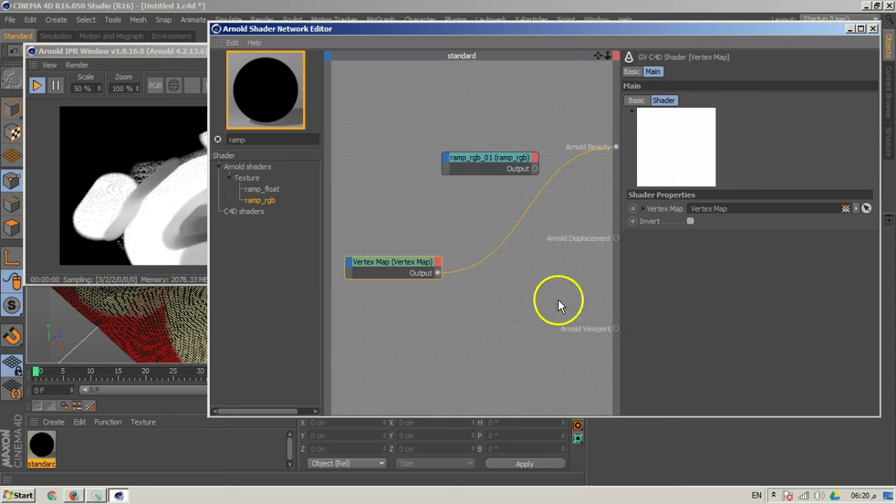
# Remove the Vertex Map's link to Arnold Beauty and connect the ramp_rgb output there
pyautogui.click(462, 266)
pyautogui.press('Delete')
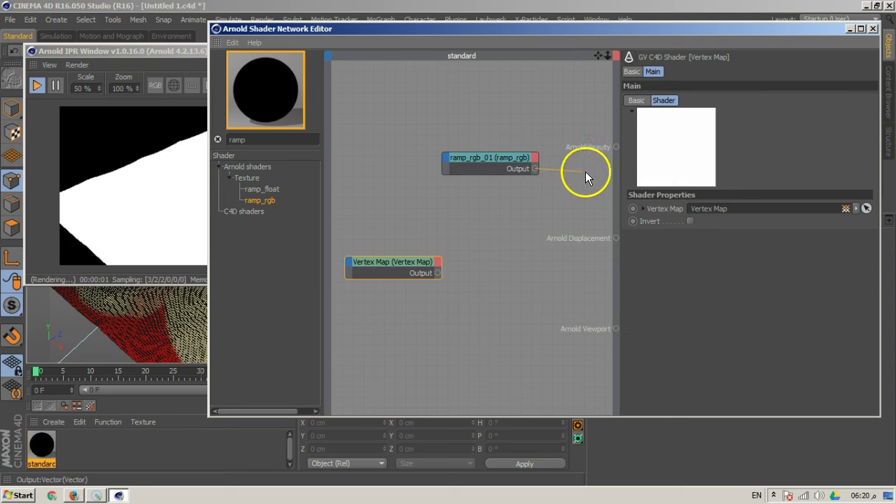
pyautogui.moveTo(615, 145); pyautogui.dragTo(616, 147)
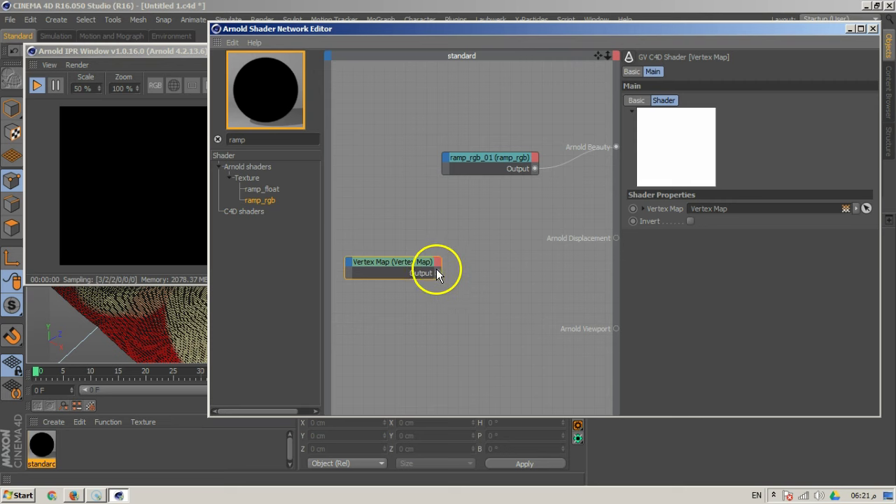
# Feed the Vertex Map output into the ramp_rgb shader's main Input and rearrange the two nodes
pyautogui.click(444, 157)
pyautogui.moveTo(474, 167)
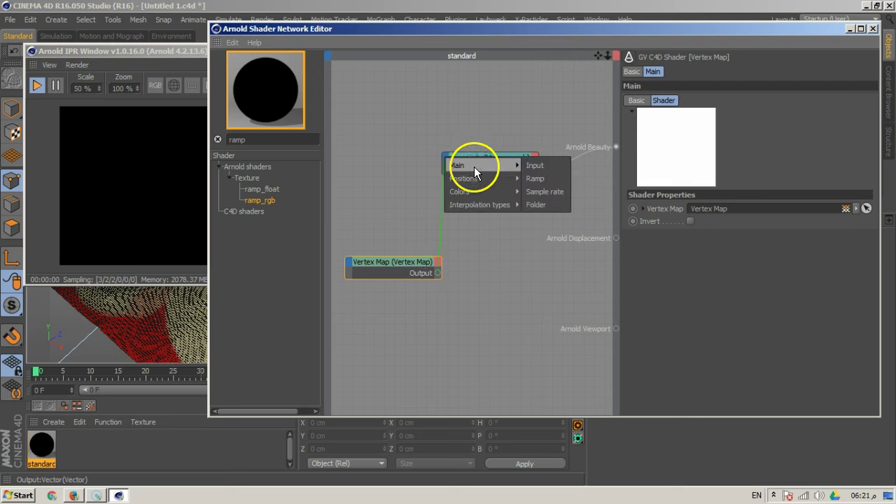
pyautogui.click(536, 166)
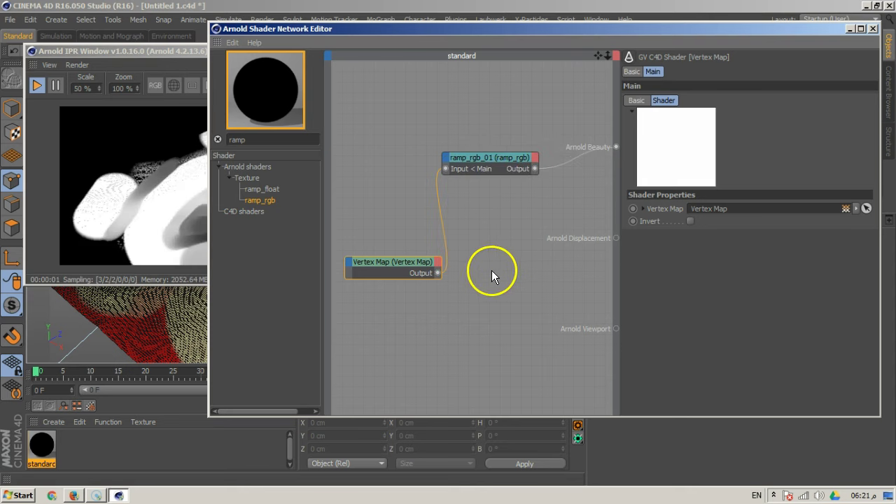
pyautogui.moveTo(476, 157); pyautogui.dragTo(500, 196)
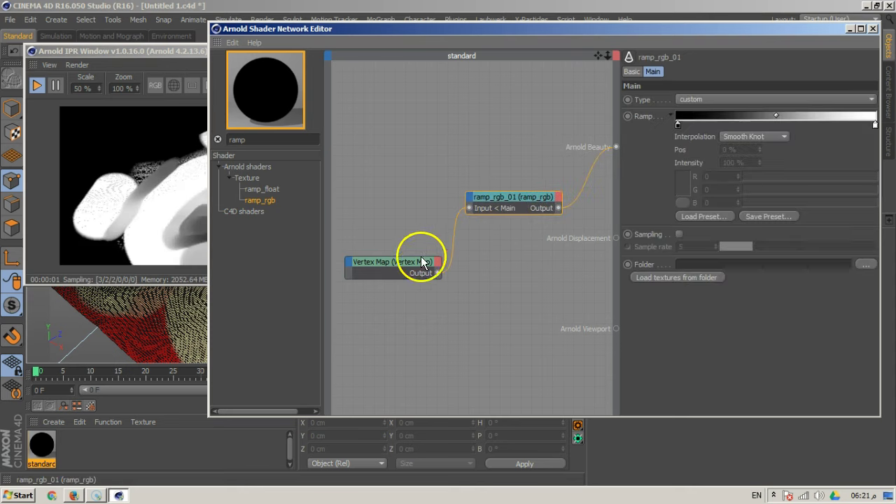
pyautogui.moveTo(409, 261); pyautogui.dragTo(407, 151)
pyautogui.moveTo(495, 197); pyautogui.dragTo(495, 189)
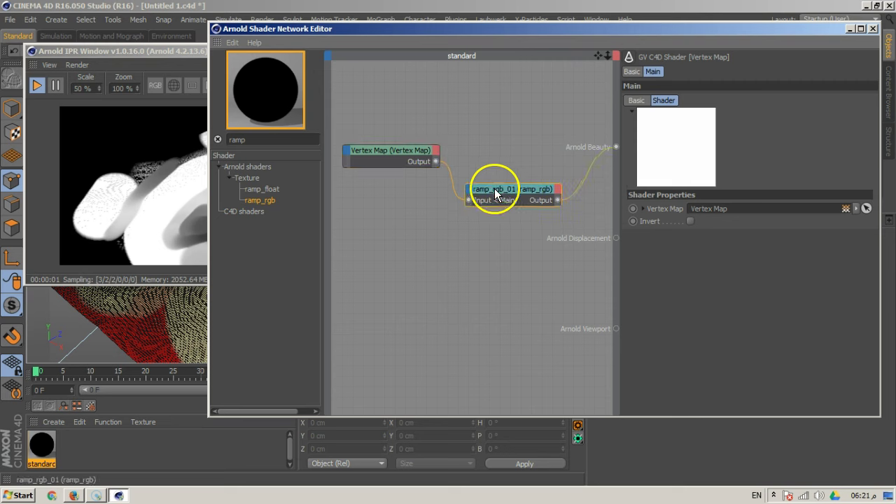
# Search the shaders for "imag", add an image shader below the Vertex Map and connect it to the ramp's Color 1
pyautogui.click(445, 248)
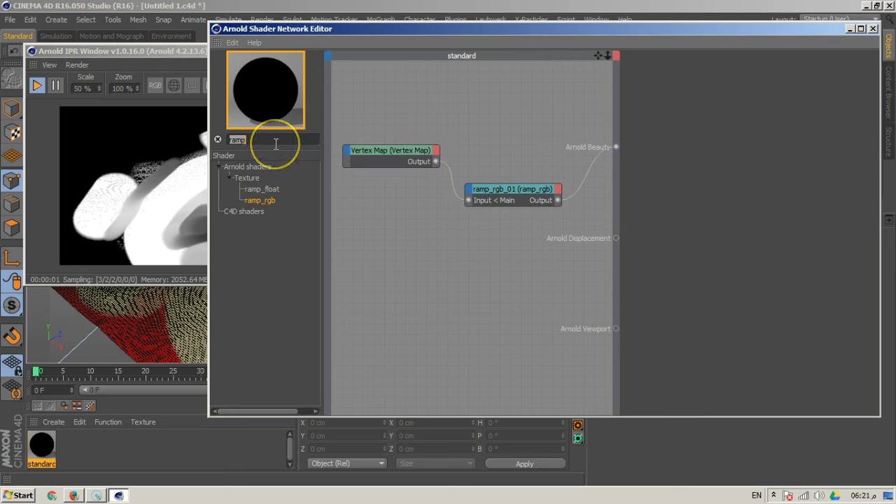
pyautogui.write('imag')
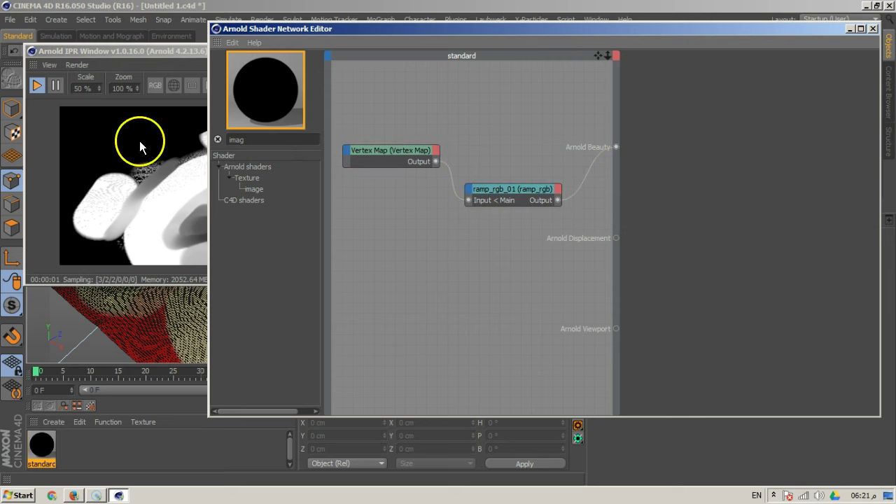
pyautogui.moveTo(257, 190); pyautogui.dragTo(470, 198)
pyautogui.click(469, 196)
pyautogui.moveTo(494, 225)
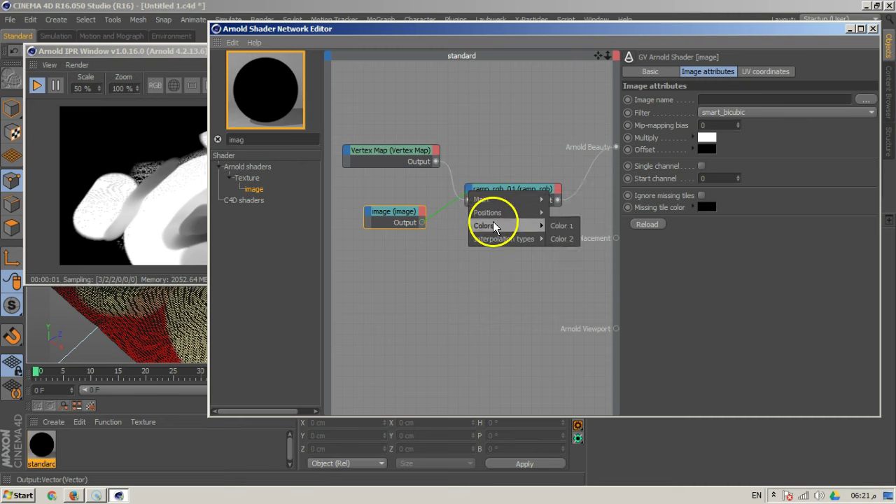
pyautogui.click(573, 229)
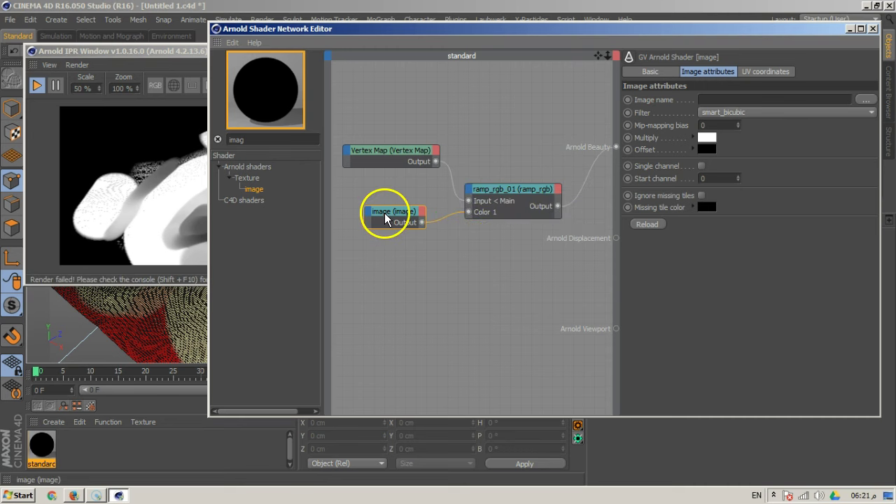
pyautogui.moveTo(386, 216); pyautogui.dragTo(386, 236)
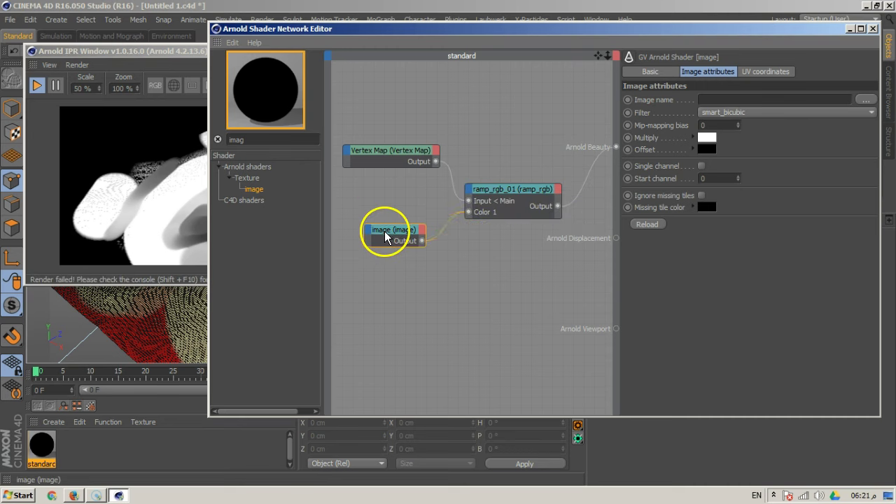
# Browse for the image shader's file in the Assets > 2D Assets > Textures folder on drive K
pyautogui.click(866, 99)
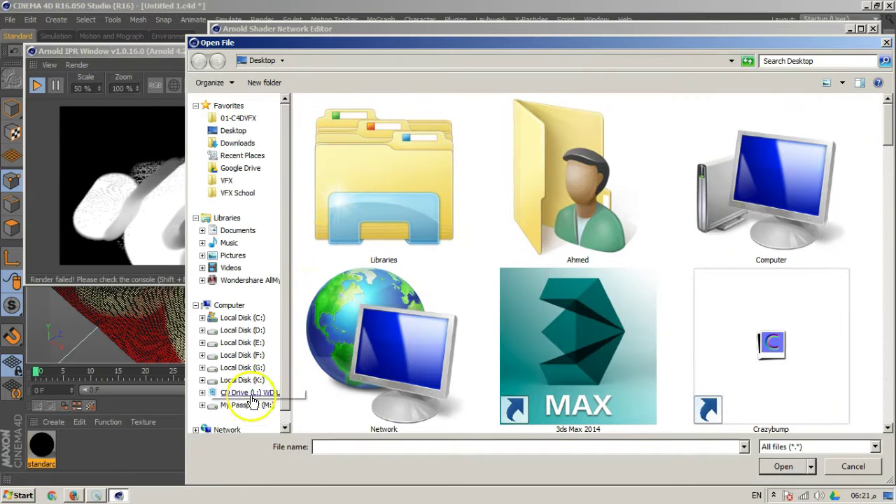
pyautogui.click(238, 379)
pyautogui.doubleClick(331, 361)
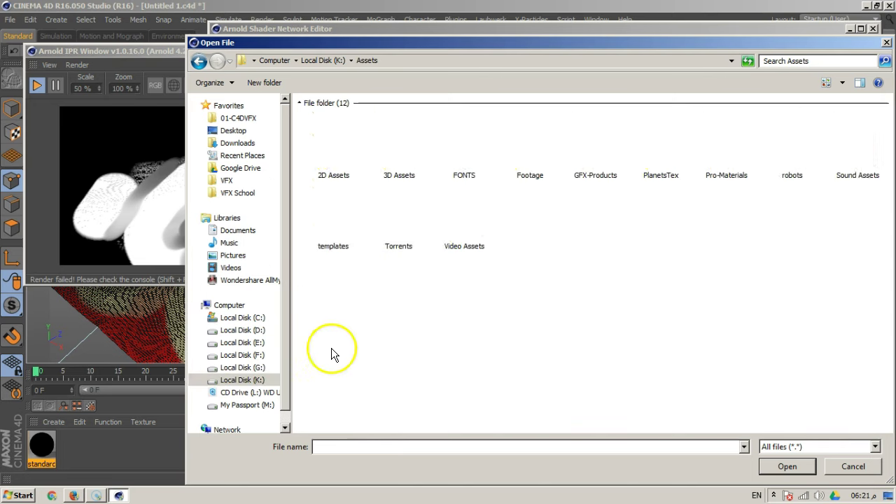
pyautogui.click(344, 168)
pyautogui.doubleClick(343, 168)
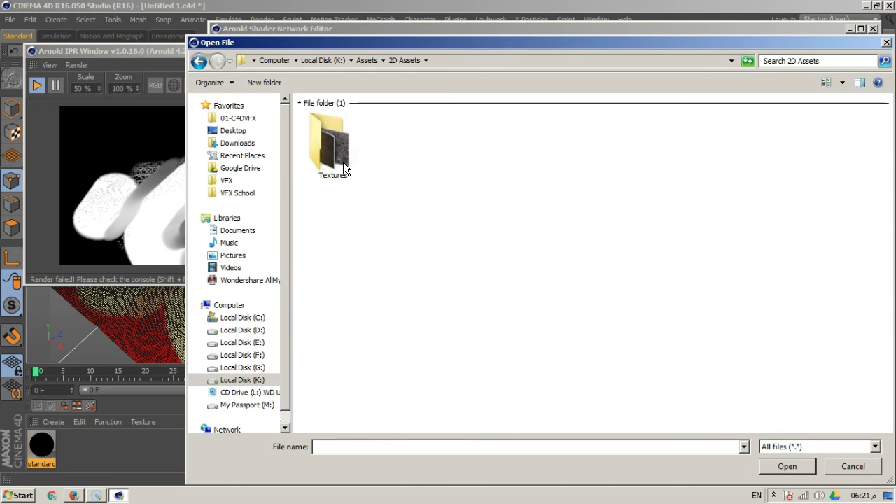
pyautogui.doubleClick(343, 168)
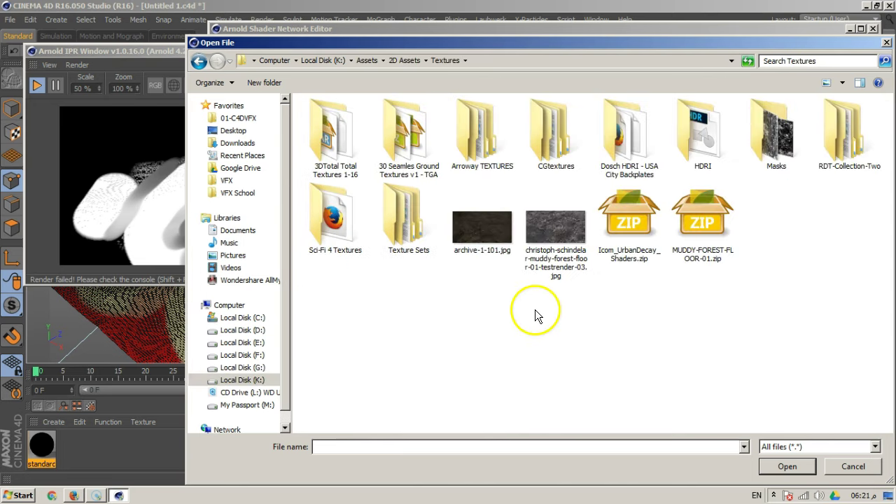
# Load christoph-schindelar-muddy-forest-floor-01-testrender-03.jpg into the image shader without copying it to the project location
pyautogui.keyDown('ctrl'); pyautogui.scroll(5, 534, 309); pyautogui.keyUp('ctrl')
pyautogui.scroll(-5, 534, 311)
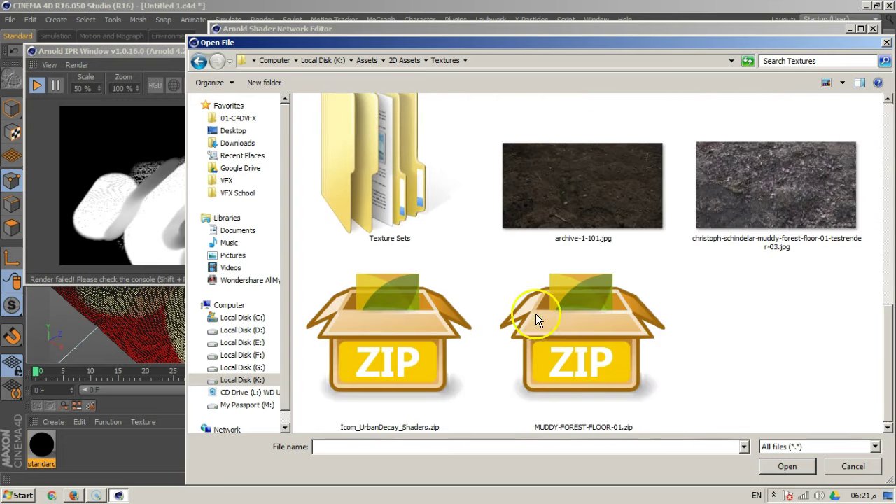
pyautogui.click(585, 182)
pyautogui.click(768, 214)
pyautogui.click(575, 229)
pyautogui.click(710, 220)
pyautogui.click(646, 237)
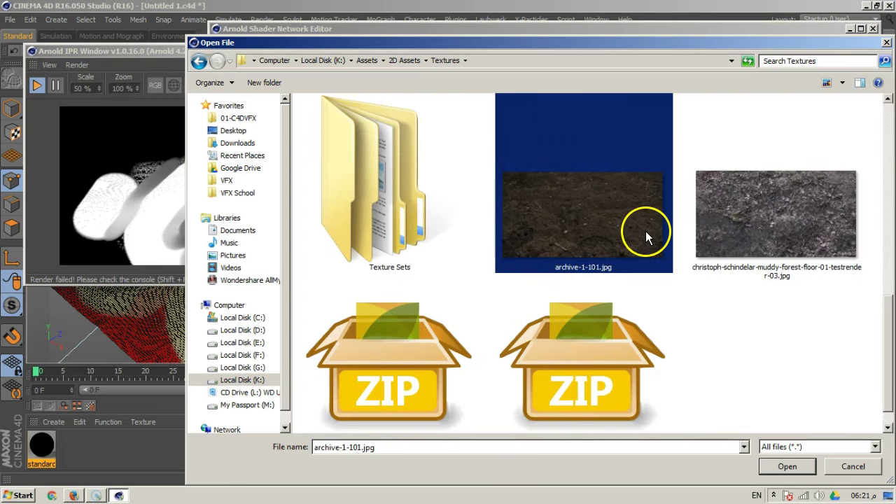
pyautogui.click(708, 223)
pyautogui.click(646, 232)
pyautogui.click(737, 211)
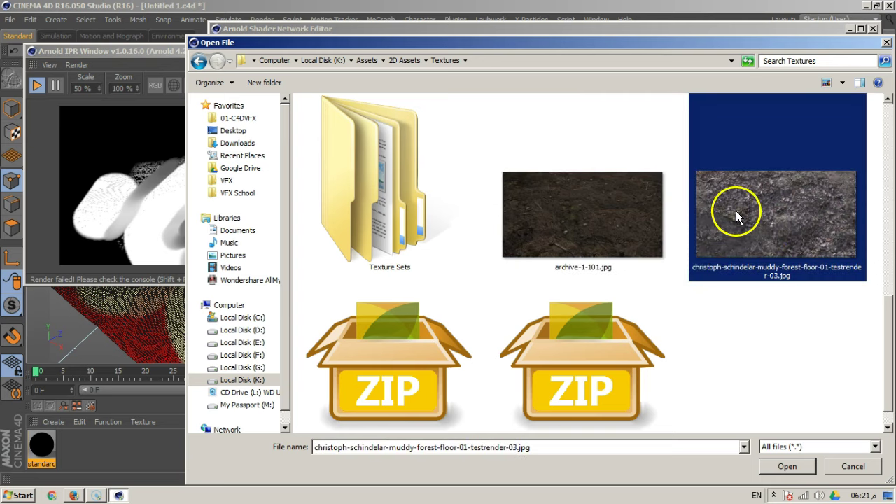
pyautogui.scroll(-1, 683, 286)
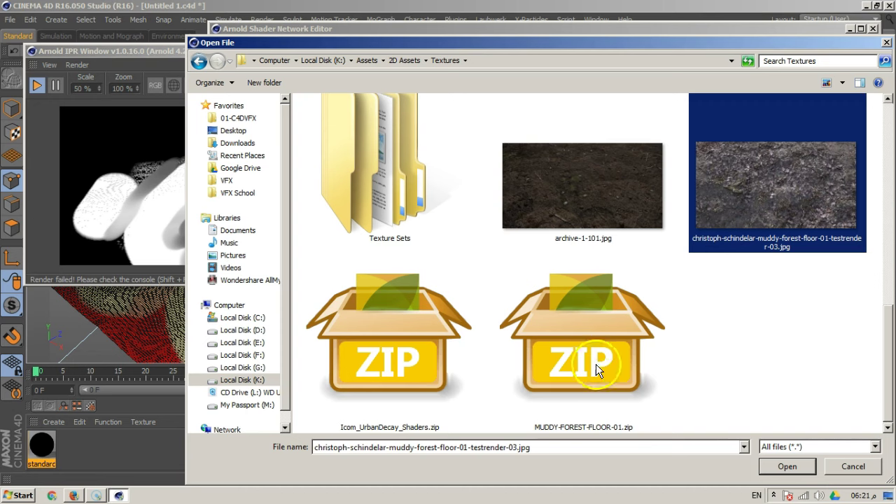
pyautogui.click(787, 466)
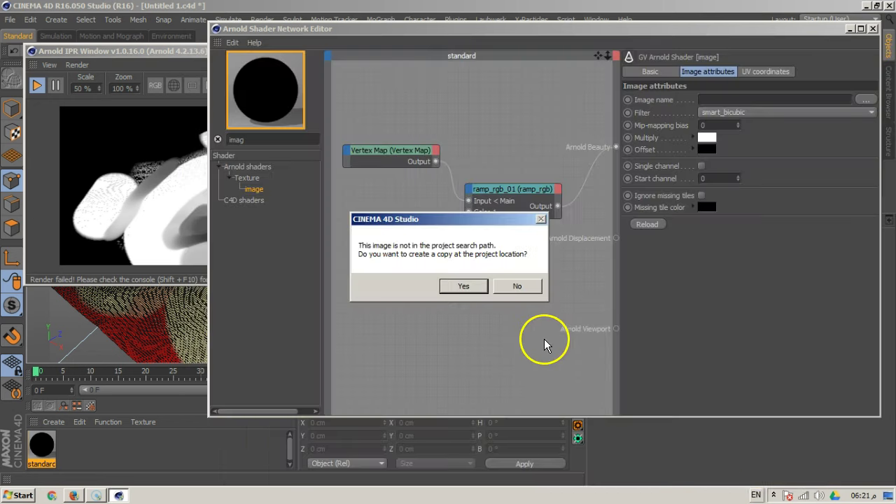
pyautogui.click(517, 286)
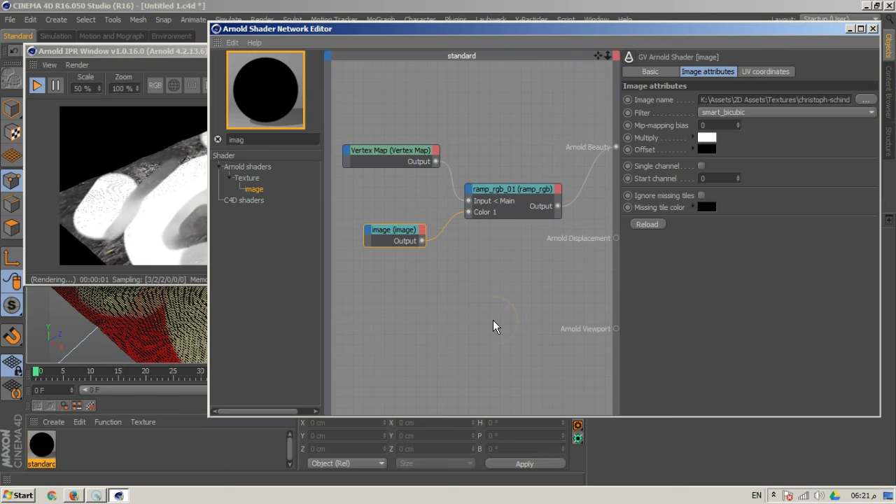
# Move the shader network editor out of the way and set the Landscape texture tag's projection to Cubic
pyautogui.moveTo(407, 30); pyautogui.dragTo(826, 242)
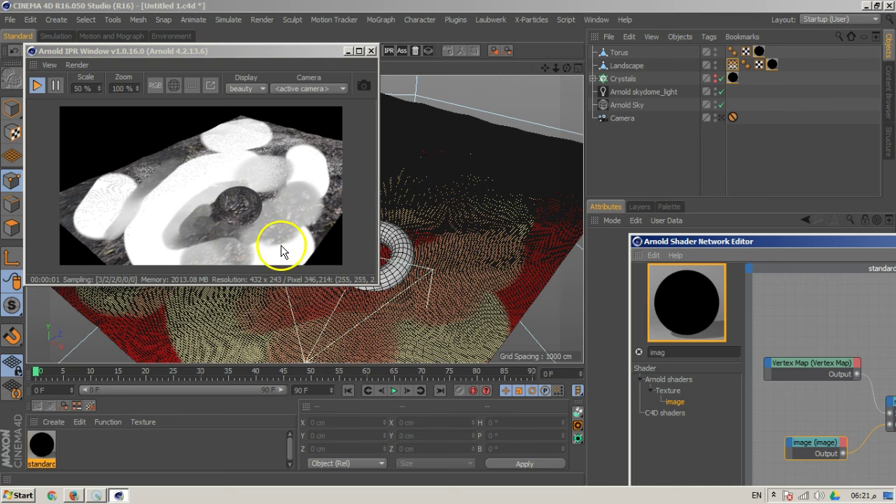
pyautogui.keyDown('alt'); pyautogui.moveTo(464, 231); pyautogui.dragTo(409, 247); pyautogui.keyUp('alt')
pyautogui.scroll(3, 410, 245)
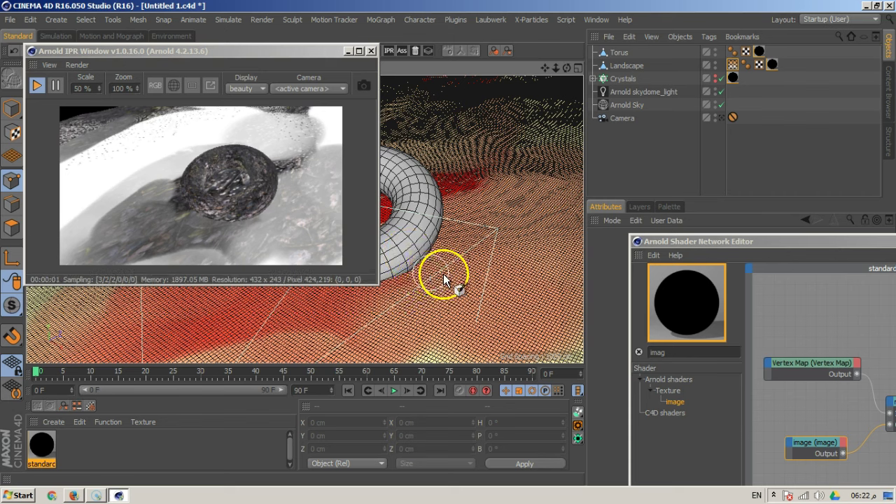
pyautogui.scroll(3, 477, 262)
pyautogui.scroll(2, 455, 273)
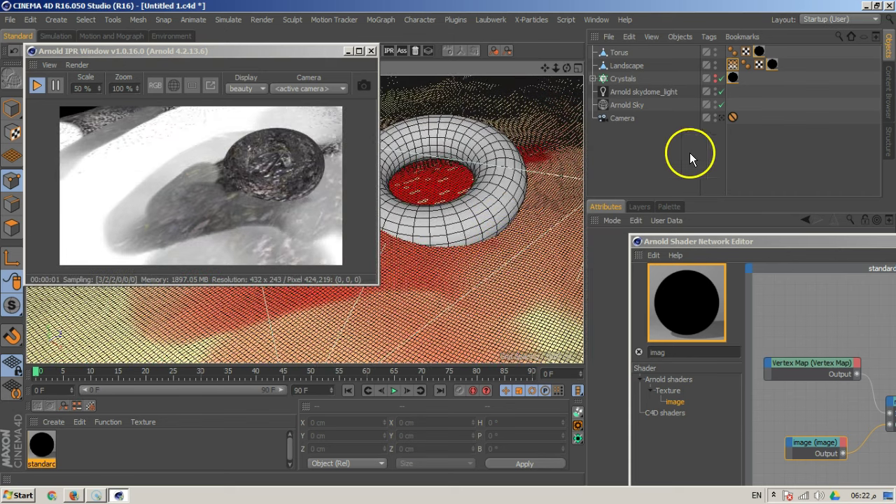
pyautogui.moveTo(717, 245); pyautogui.dragTo(895, 223)
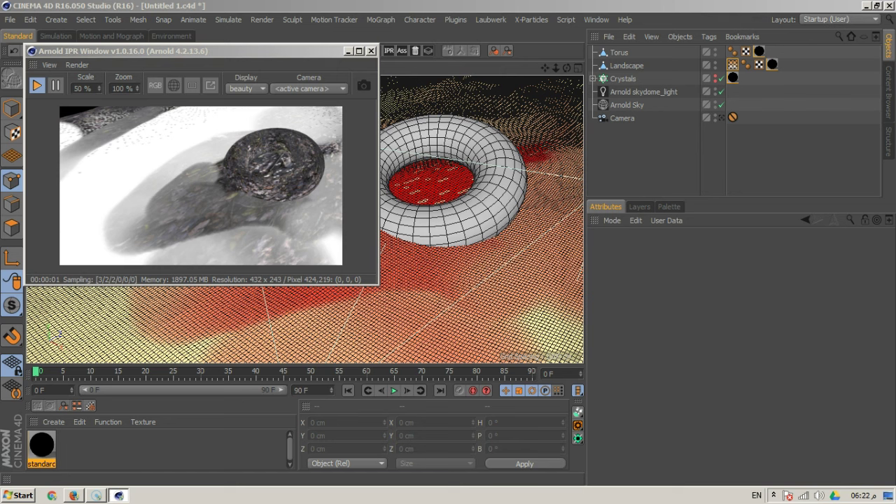
pyautogui.moveTo(774, 68); pyautogui.dragTo(772, 65)
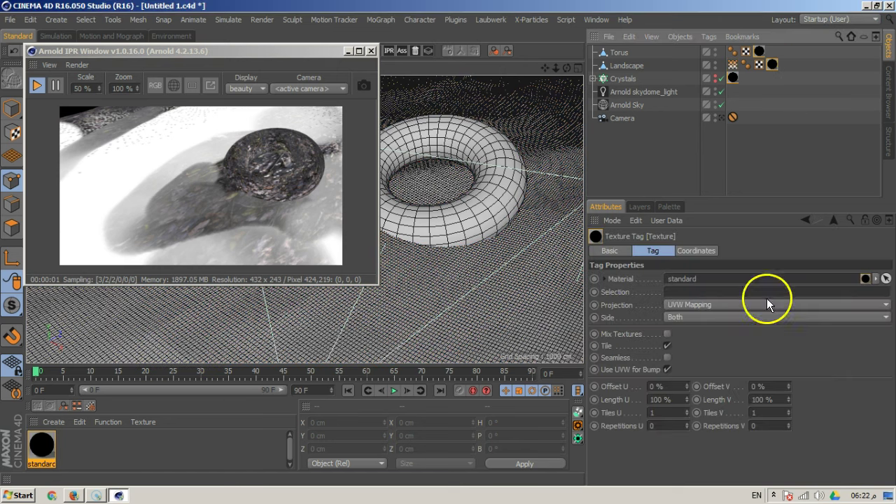
pyautogui.click(730, 307)
pyautogui.click(694, 360)
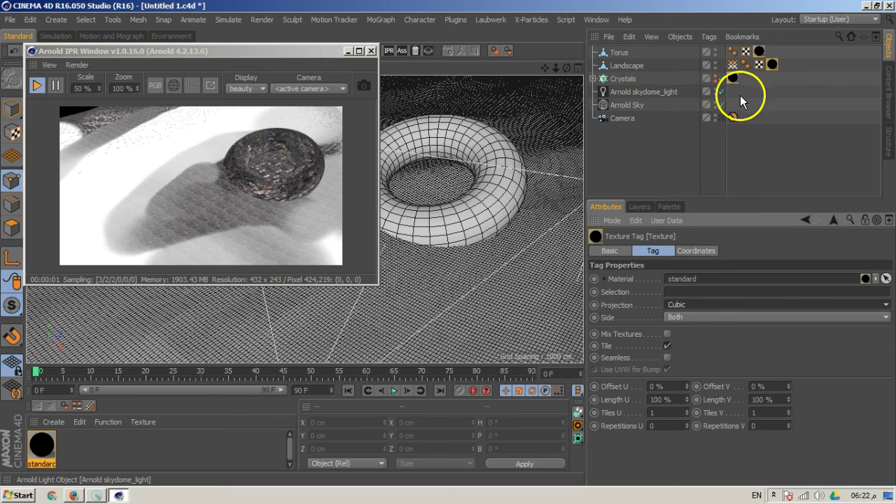
# Set Tiles U and Tiles V of the Landscape's texture tag to 0.1
pyautogui.click(771, 66)
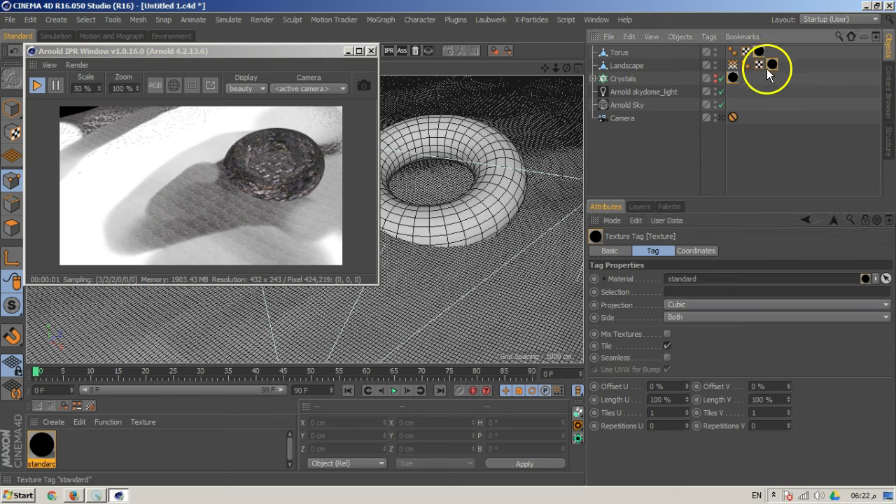
pyautogui.click(670, 413)
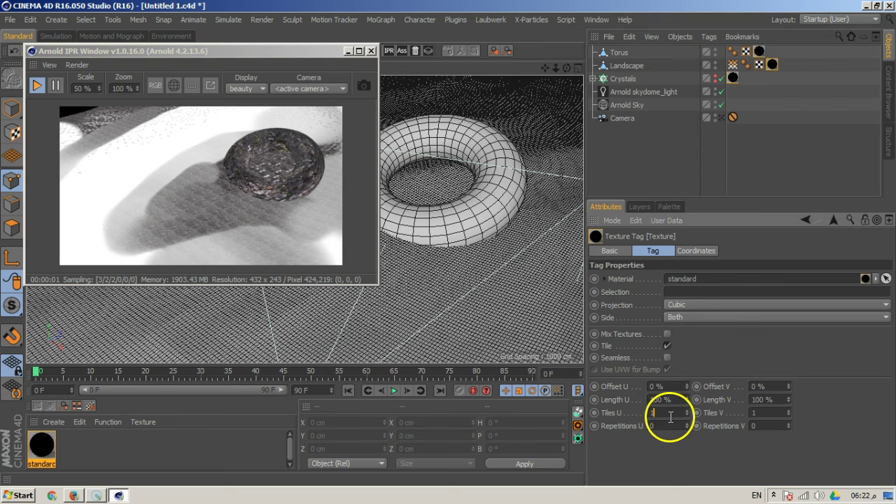
pyautogui.write('0.1')
pyautogui.press('Return')
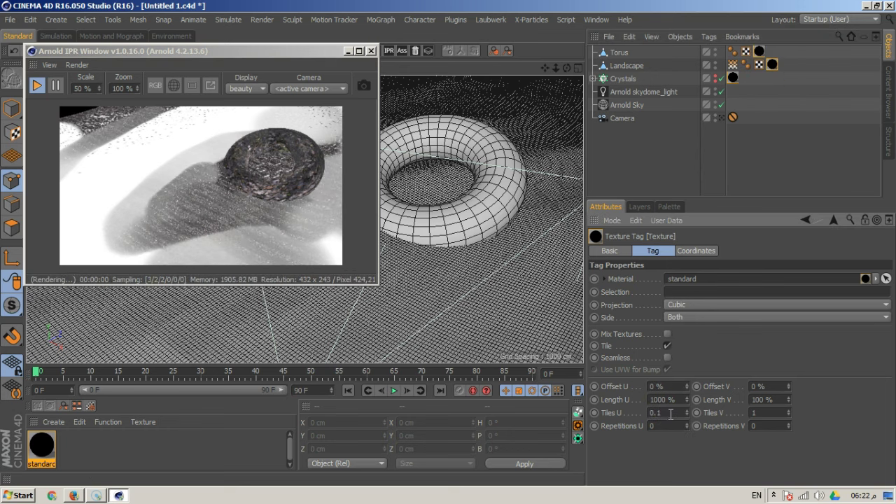
pyautogui.click(758, 413)
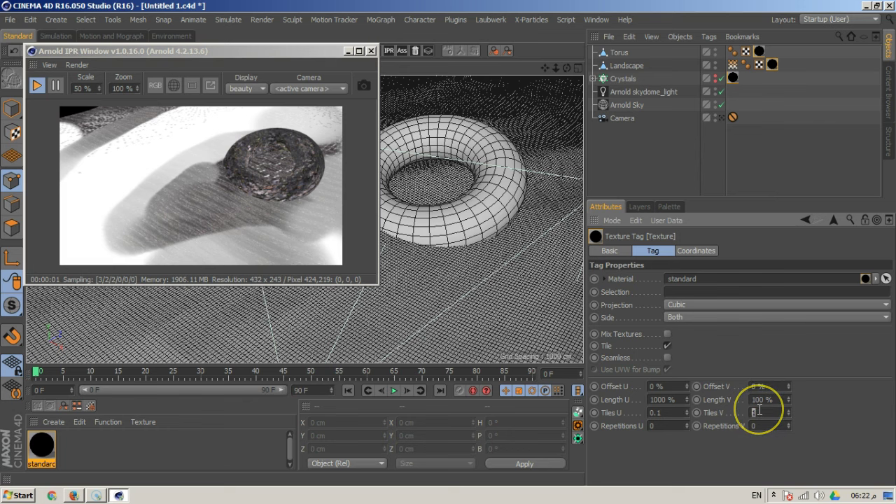
pyautogui.write('0.1')
pyautogui.press('Return')
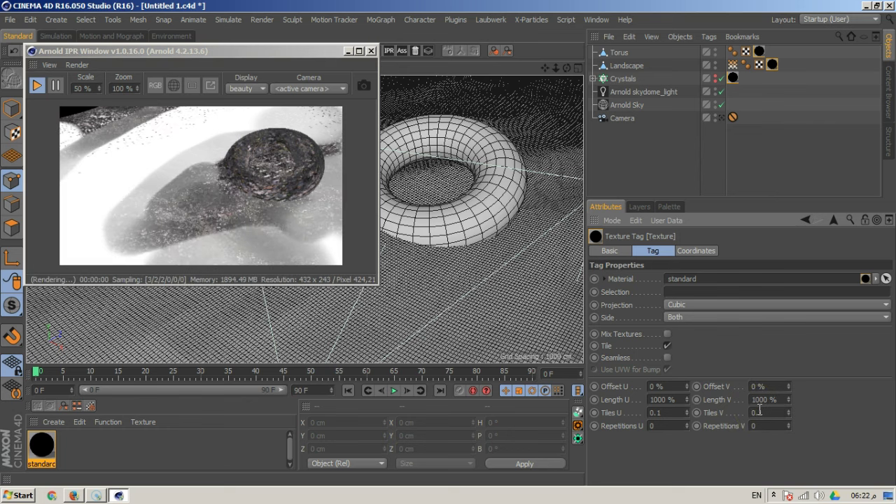
# Check the ground texture up close in the render and set the Landscape texture tag's Tiles U and V to 0.15
pyautogui.scroll(2, 497, 276)
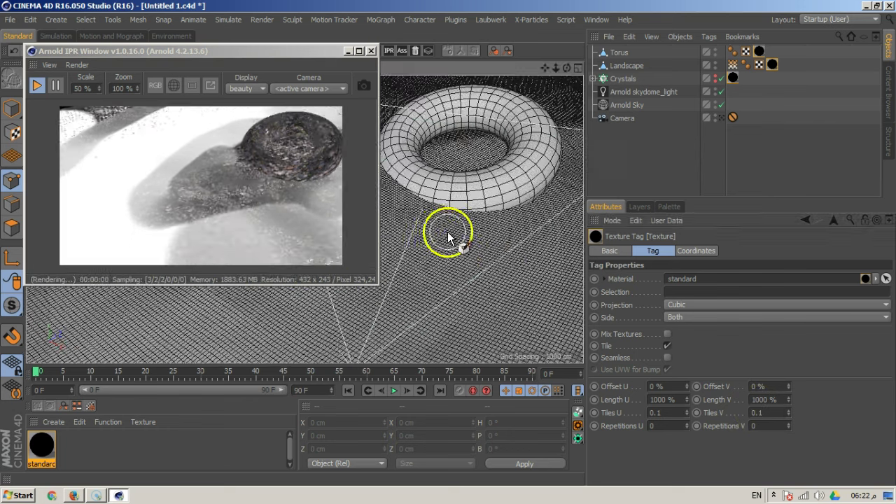
pyautogui.scroll(3, 440, 231)
pyautogui.scroll(3, 440, 231)
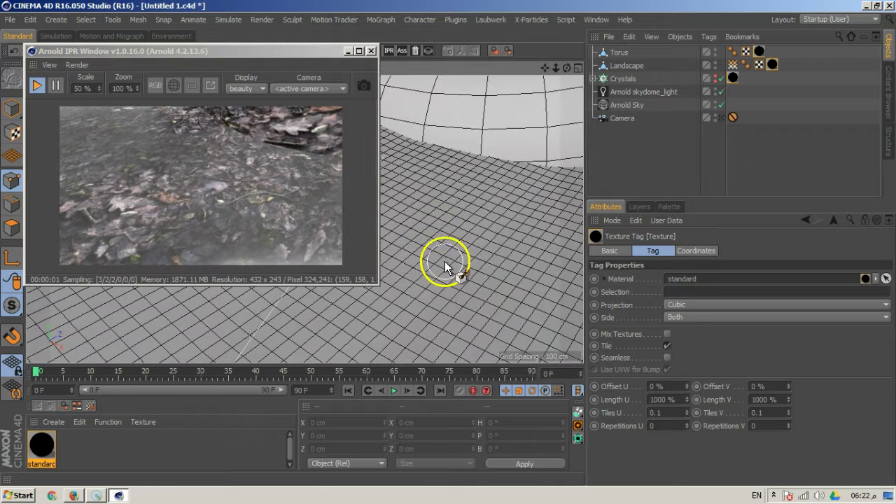
pyautogui.keyDown('alt'); pyautogui.moveTo(442, 190); pyautogui.dragTo(460, 265); pyautogui.keyUp('alt')
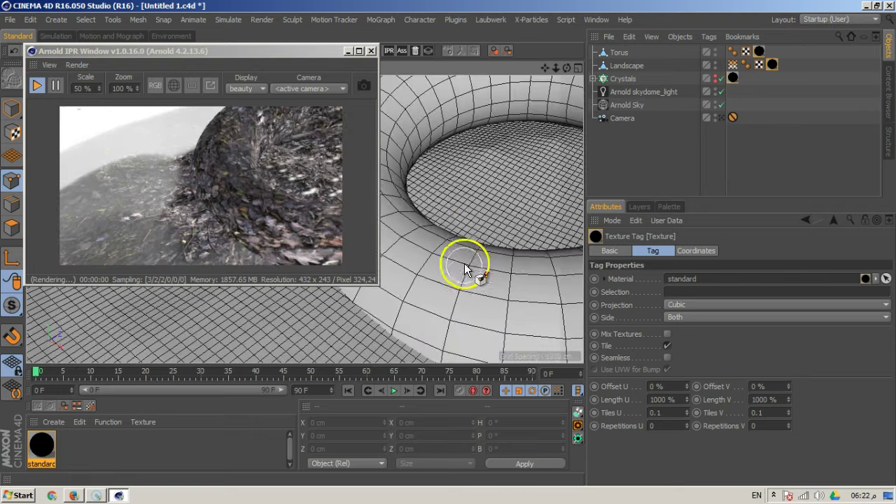
pyautogui.keyDown('alt'); pyautogui.moveTo(446, 312); pyautogui.dragTo(502, 243); pyautogui.keyUp('alt')
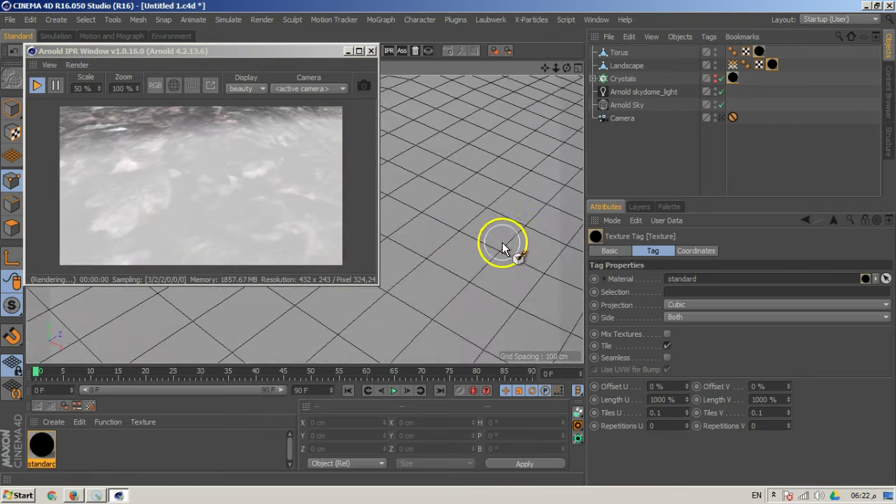
pyautogui.keyDown('alt'); pyautogui.moveTo(479, 197); pyautogui.dragTo(500, 224); pyautogui.keyUp('alt')
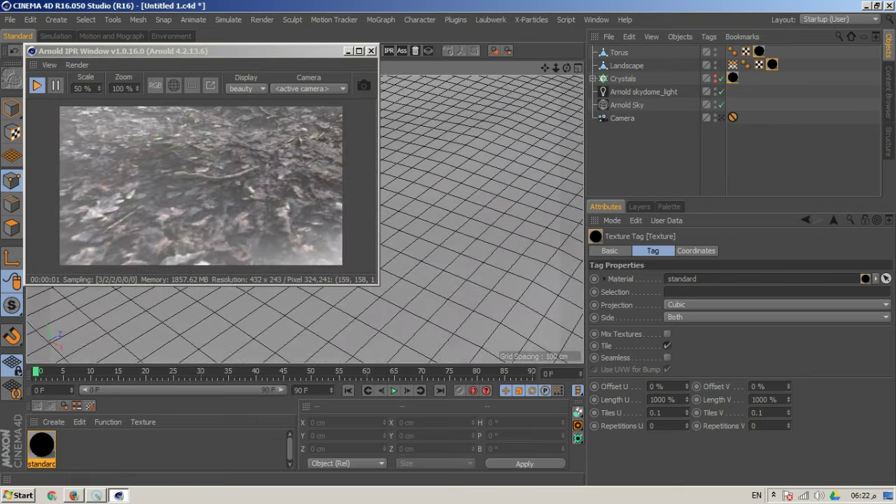
pyautogui.keyDown('alt'); pyautogui.click(523, 300); pyautogui.keyUp('alt')
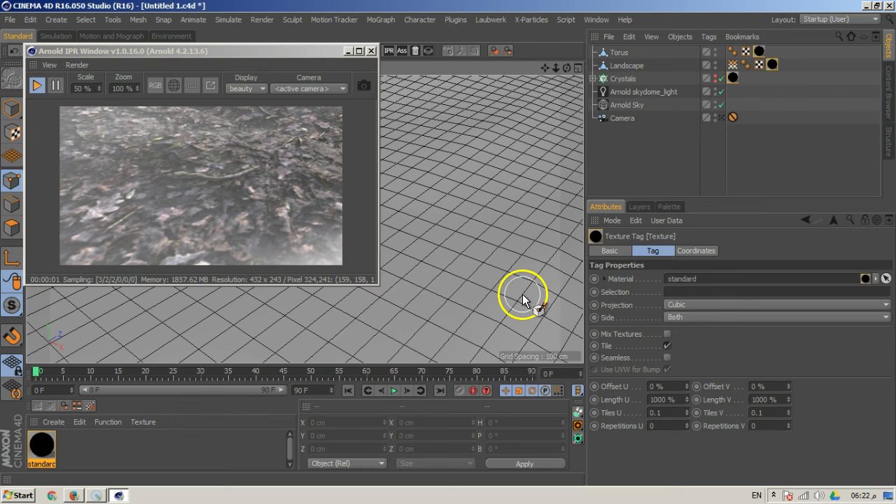
pyautogui.click(677, 413)
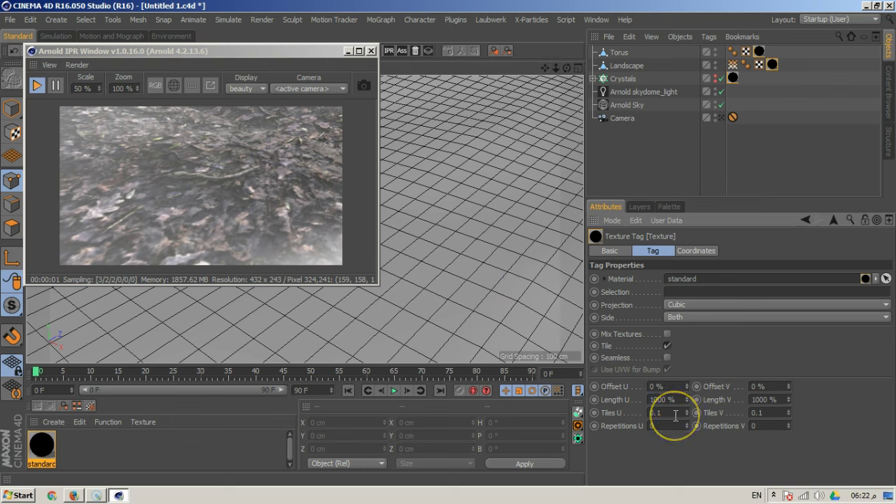
pyautogui.write('5')
pyautogui.press('Return')
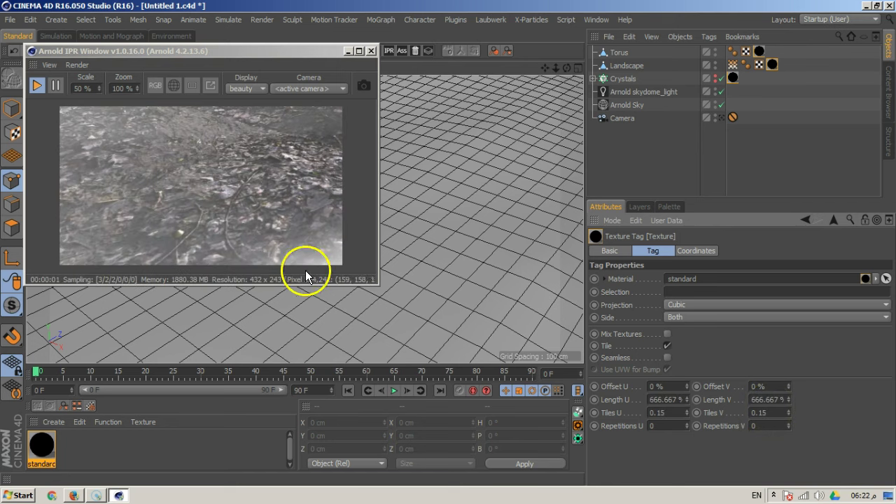
# Duplicate the image shader in the standard material's network, arrange the two image nodes and connect the unlinked one to the ramp's Color 2
pyautogui.scroll(-3, 423, 244)
pyautogui.scroll(-1, 423, 238)
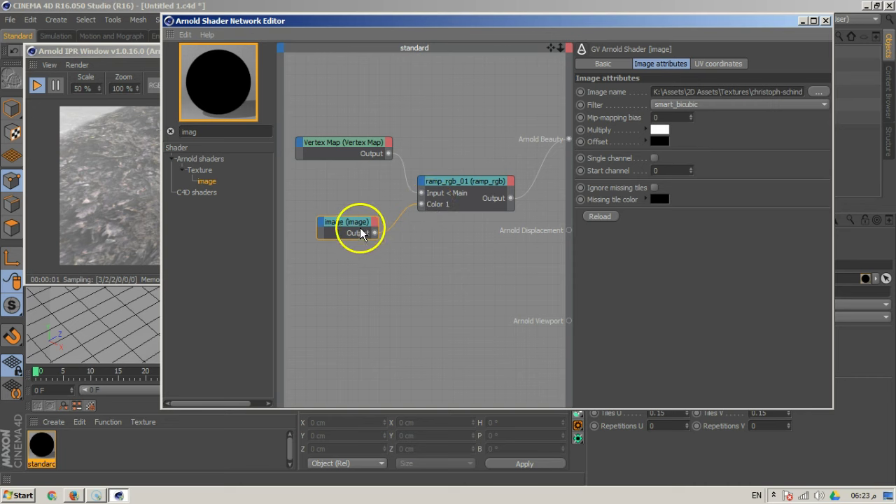
pyautogui.keyDown('ctrl'); pyautogui.moveTo(356, 224); pyautogui.dragTo(341, 180); pyautogui.keyUp('ctrl')
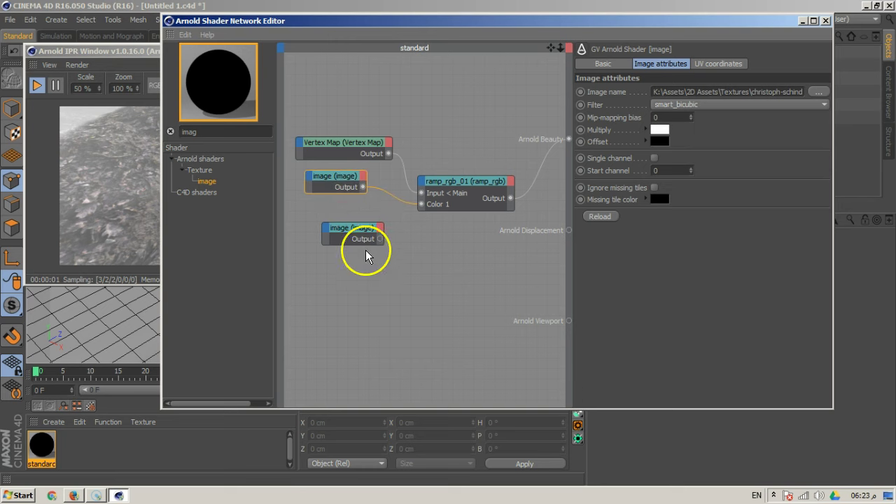
pyautogui.moveTo(352, 234); pyautogui.dragTo(339, 234)
pyautogui.moveTo(396, 245); pyautogui.dragTo(515, 230)
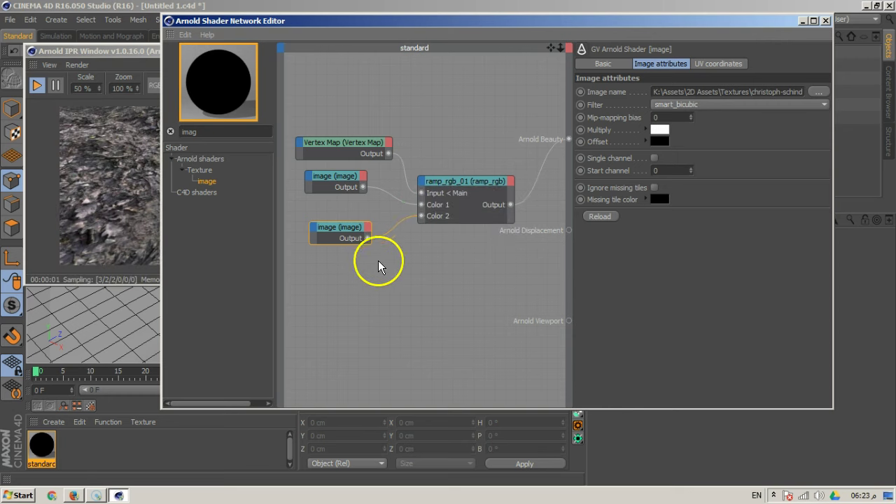
# Inspect the rendered ground with the editor moved aside, and set the Landscape texture tag's Tiles U and V to 0.05
pyautogui.moveTo(328, 25); pyautogui.dragTo(670, 128)
pyautogui.click(415, 247)
pyautogui.scroll(-4, 416, 247)
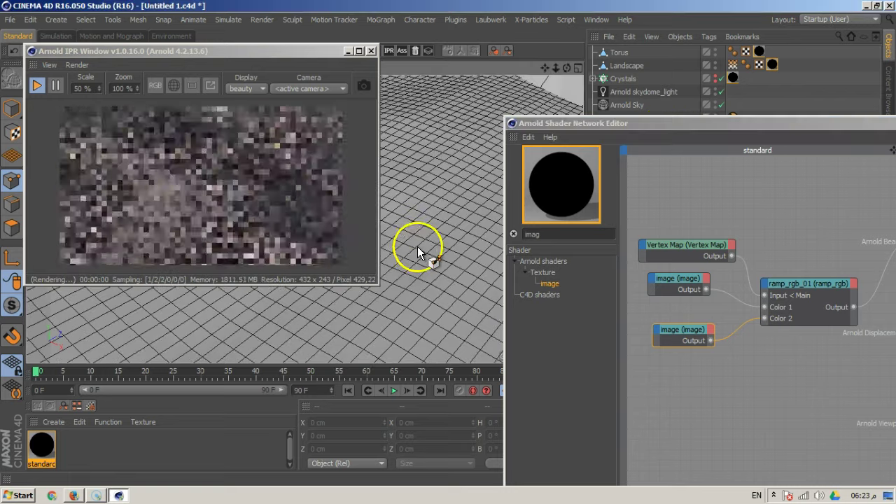
pyautogui.scroll(-5, 417, 250)
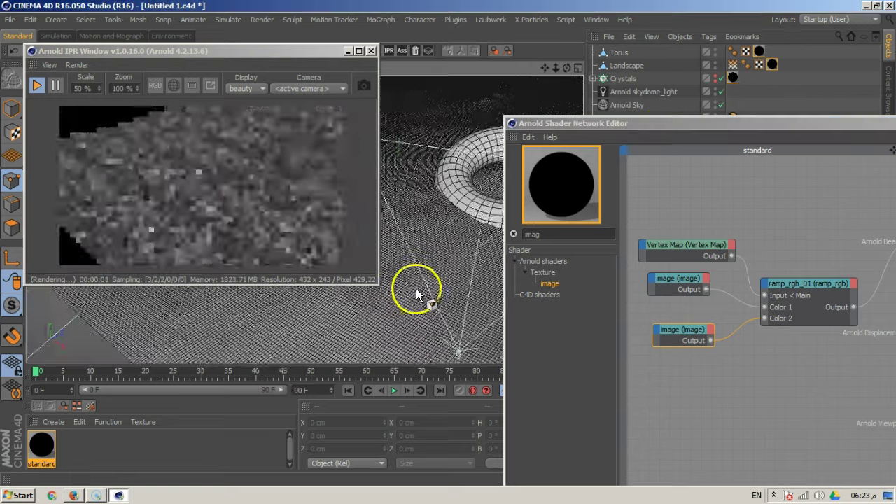
pyautogui.scroll(5, 428, 262)
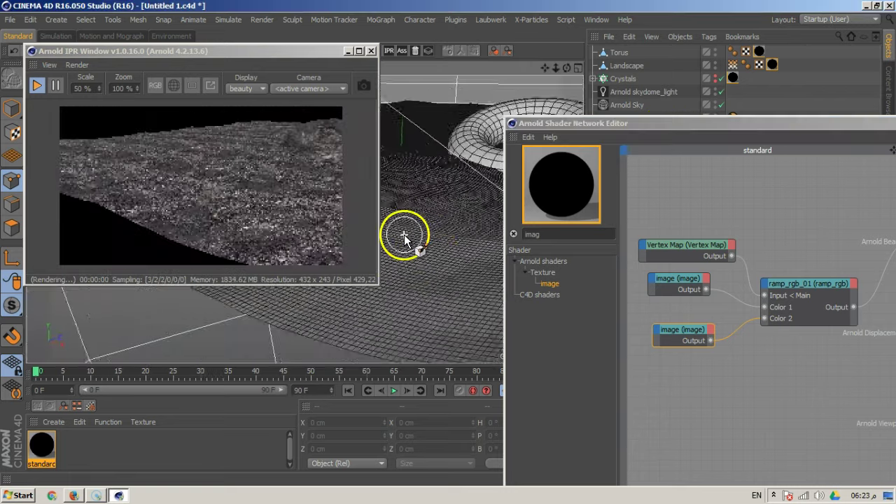
pyautogui.keyDown('alt'); pyautogui.moveTo(456, 234); pyautogui.dragTo(448, 229, button='middle'); pyautogui.keyUp('alt')
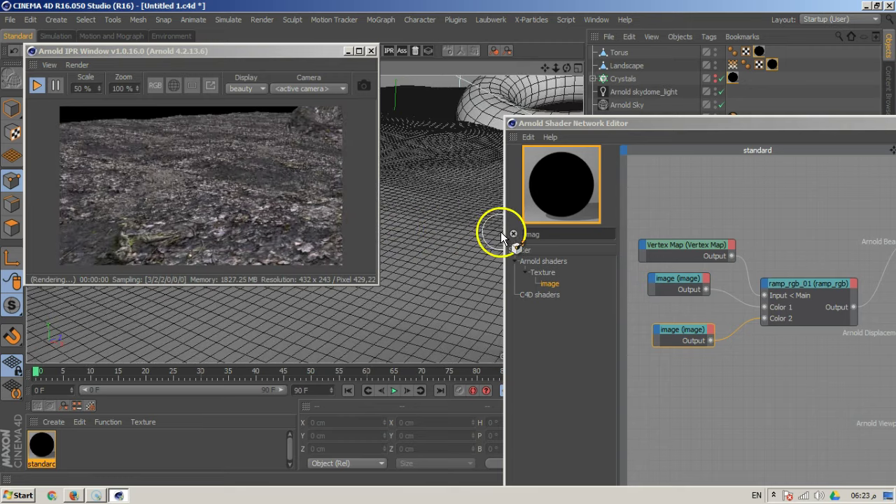
pyautogui.moveTo(631, 126); pyautogui.dragTo(895, 126)
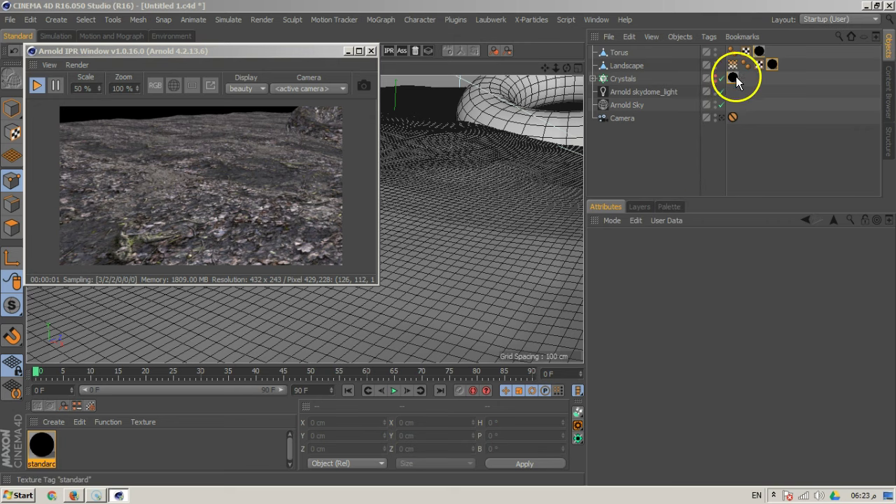
pyautogui.click(771, 64)
pyautogui.moveTo(668, 416); pyautogui.dragTo(616, 425)
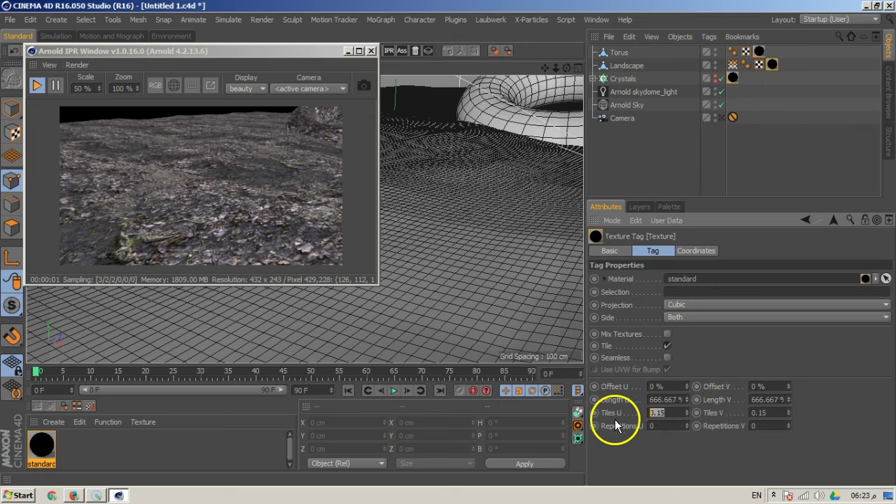
pyautogui.write('0.05')
pyautogui.press('Tab')
pyautogui.write('0.05')
pyautogui.press('Return')
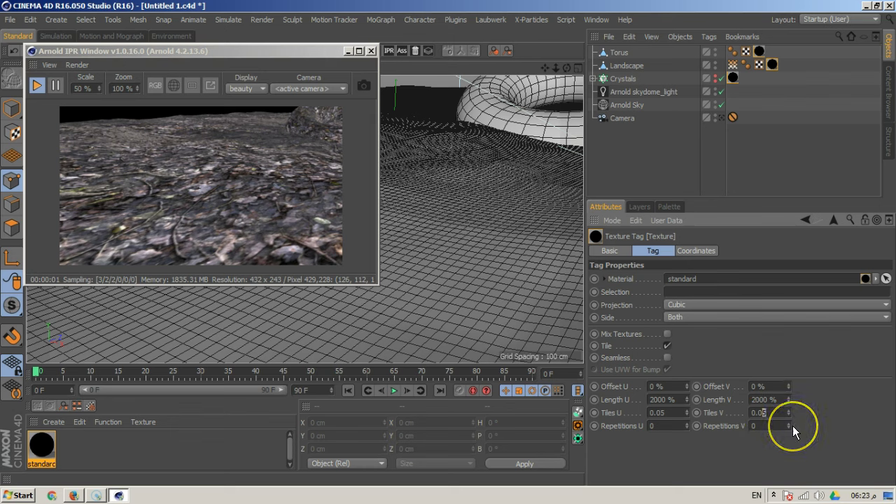
# Try tiling of 0.09 on the Landscape texture tag, and set its Tiles U and Tiles V to 0.2
pyautogui.write('9')
pyautogui.click(673, 413)
pyautogui.press('Return')
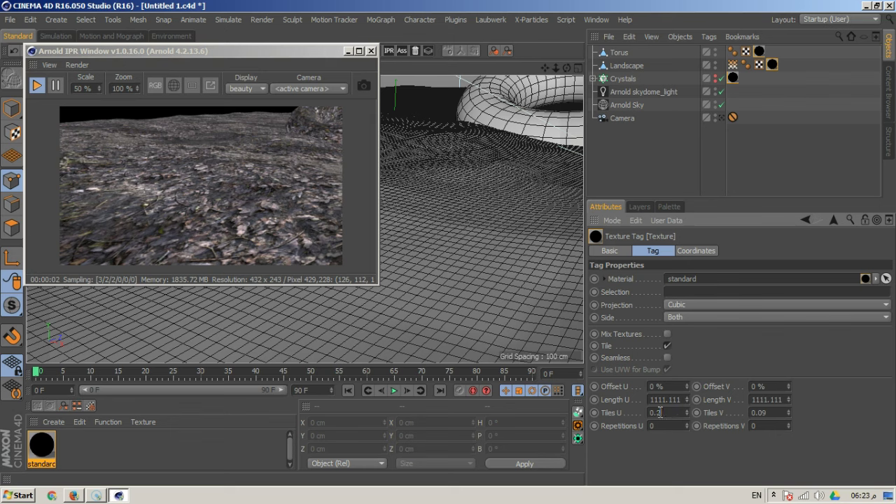
pyautogui.click(777, 409)
pyautogui.press('BackSpace')
pyautogui.press('BackSpace')
pyautogui.write('2')
pyautogui.press('Return')
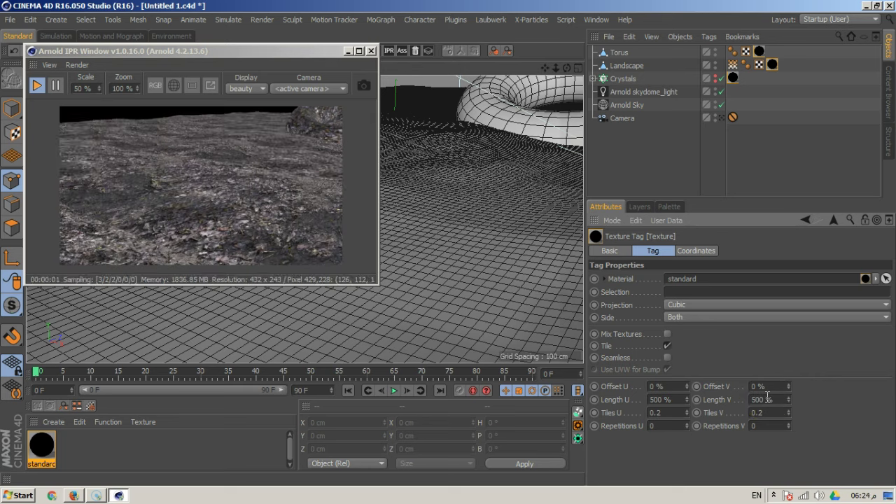
# Load archive-1-101.jpg into the image node feeding the ramp's Color 2 and move the network editor clear of the render
pyautogui.moveTo(528, 57); pyautogui.dragTo(443, 29)
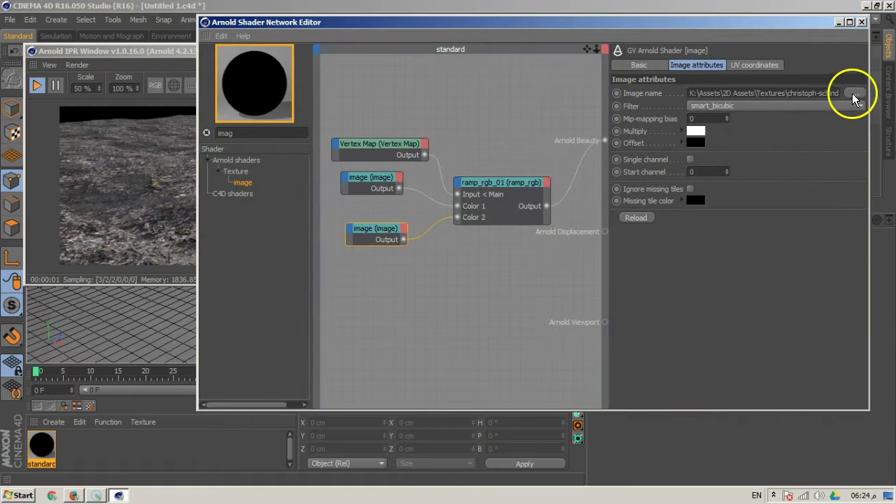
pyautogui.click(854, 94)
pyautogui.click(615, 200)
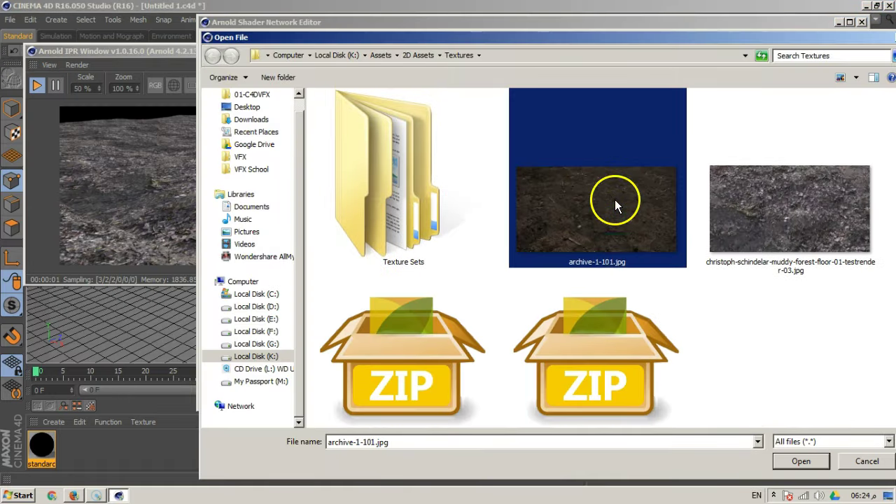
pyautogui.click(799, 467)
pyautogui.click(524, 286)
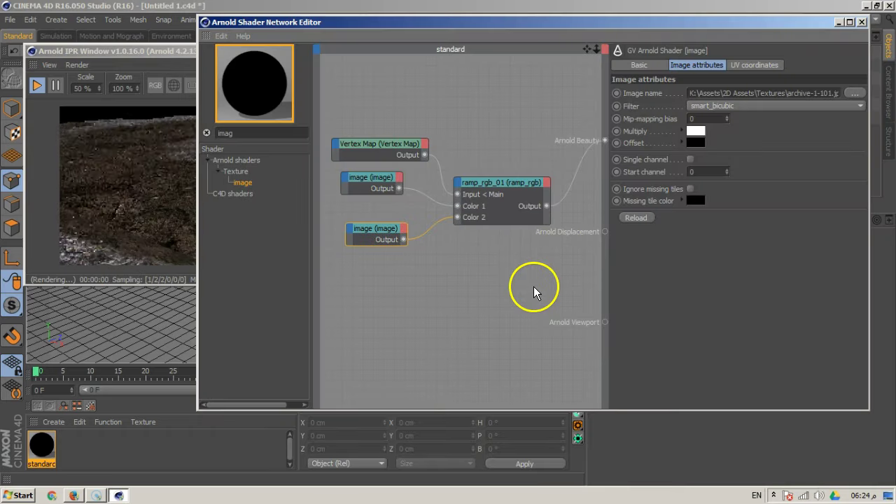
pyautogui.moveTo(407, 21); pyautogui.dragTo(895, 42)
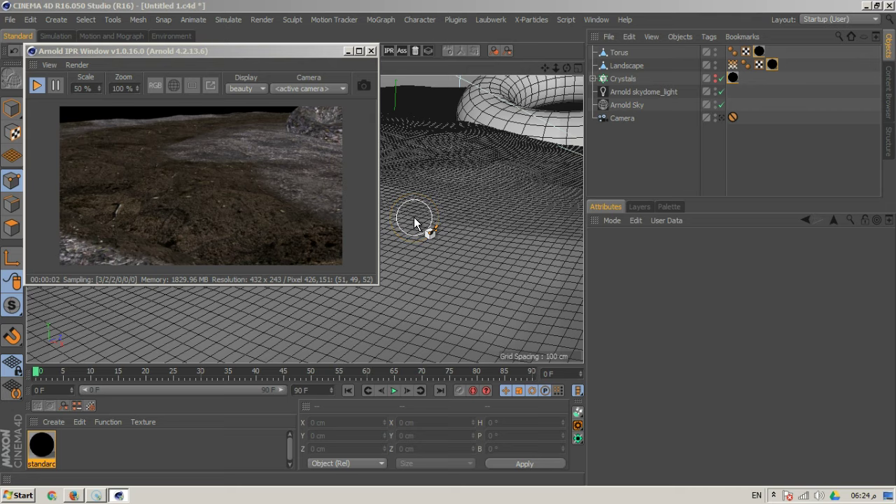
# Open the Landscape's vertex map for painting in an elevated view and set the Paint Tool's falloff to Dome
pyautogui.keyDown('alt'); pyautogui.moveTo(467, 217); pyautogui.dragTo(488, 198); pyautogui.keyUp('alt')
pyautogui.doubleClick(733, 65)
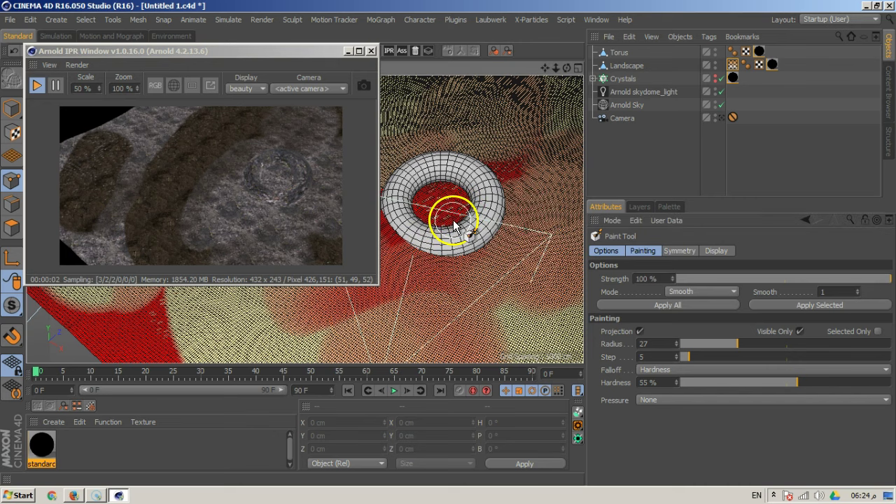
pyautogui.click(459, 196)
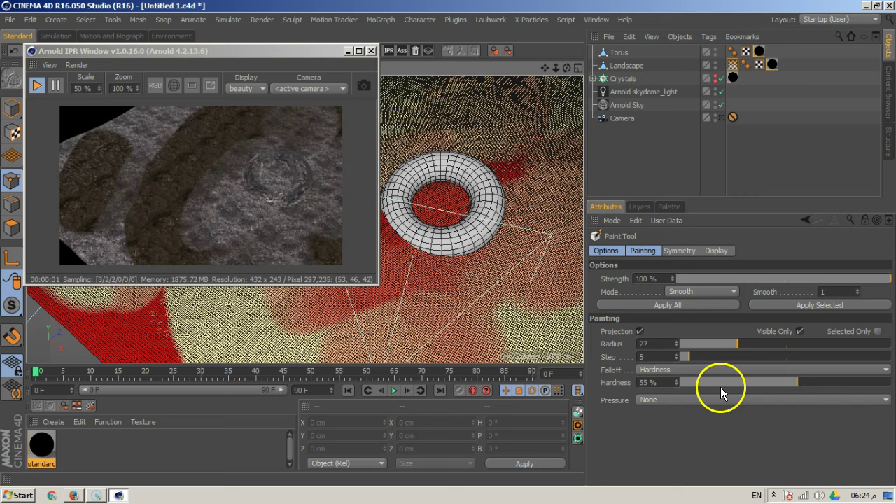
pyautogui.click(691, 369)
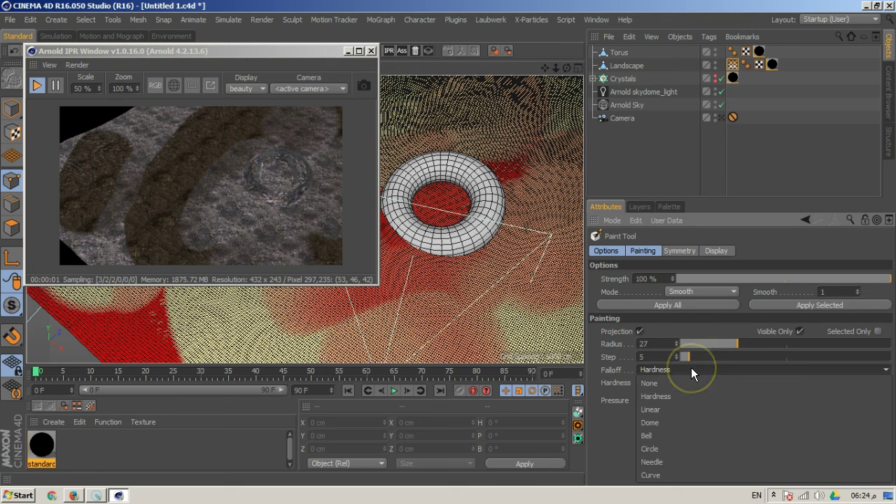
pyautogui.click(662, 423)
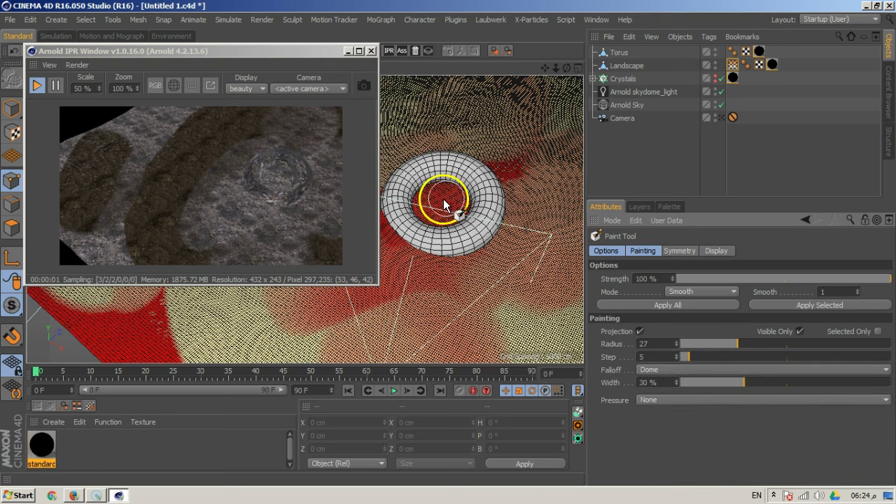
# Smooth the Landscape's vertex map around the torus and along the painted band beside it, checking the blend in the render
pyautogui.moveTo(491, 166)
pyautogui.mouseDown()
pyautogui.moveTo(527, 166)
pyautogui.moveTo(411, 194)
pyautogui.moveTo(324, 312)
pyautogui.moveTo(282, 333)
pyautogui.moveTo(272, 323)
pyautogui.moveTo(275, 303)
pyautogui.moveTo(306, 339)
pyautogui.moveTo(385, 301)
pyautogui.moveTo(457, 304)
pyautogui.moveTo(463, 295)
pyautogui.moveTo(460, 307)
pyautogui.mouseUp()
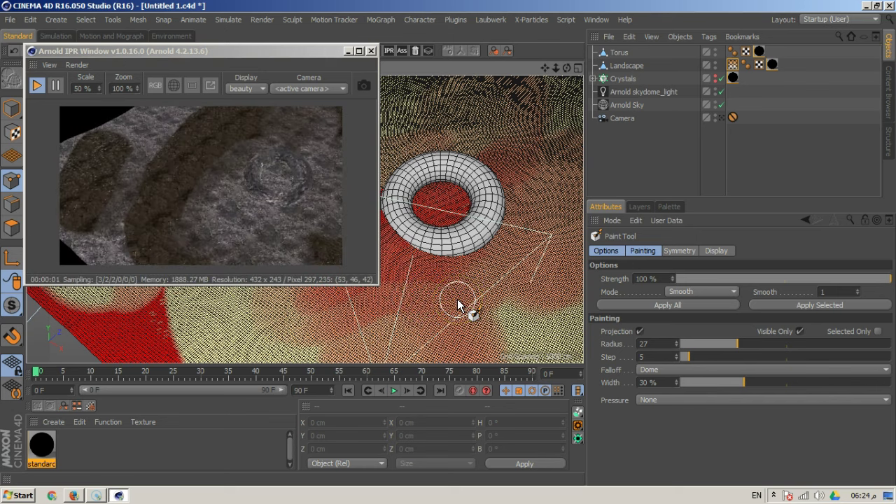
pyautogui.moveTo(217, 53); pyautogui.dragTo(671, 83)
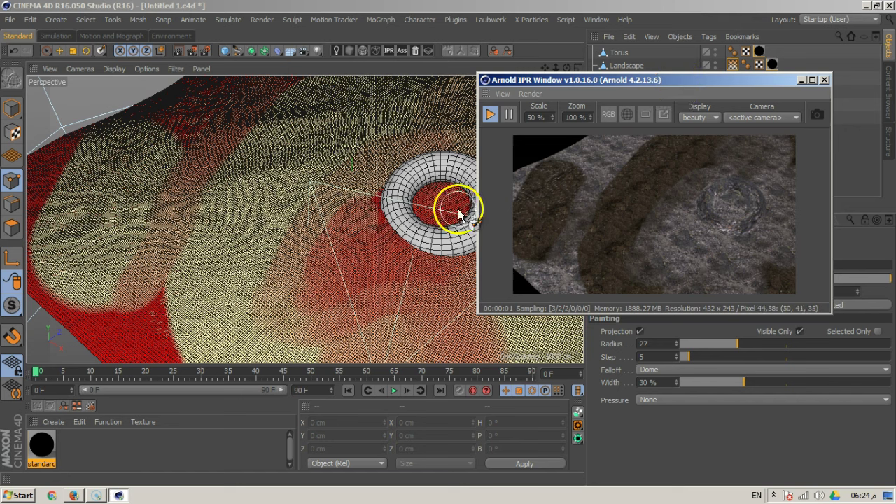
pyautogui.moveTo(366, 172)
pyautogui.mouseDown()
pyautogui.moveTo(287, 252)
pyautogui.moveTo(283, 294)
pyautogui.moveTo(303, 210)
pyautogui.moveTo(316, 203)
pyautogui.moveTo(274, 283)
pyautogui.mouseUp()
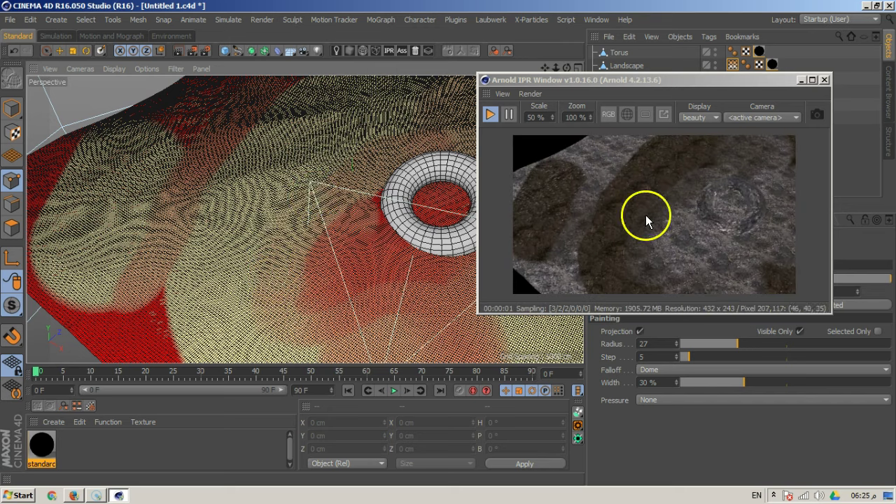
pyautogui.moveTo(694, 85); pyautogui.dragTo(364, 73)
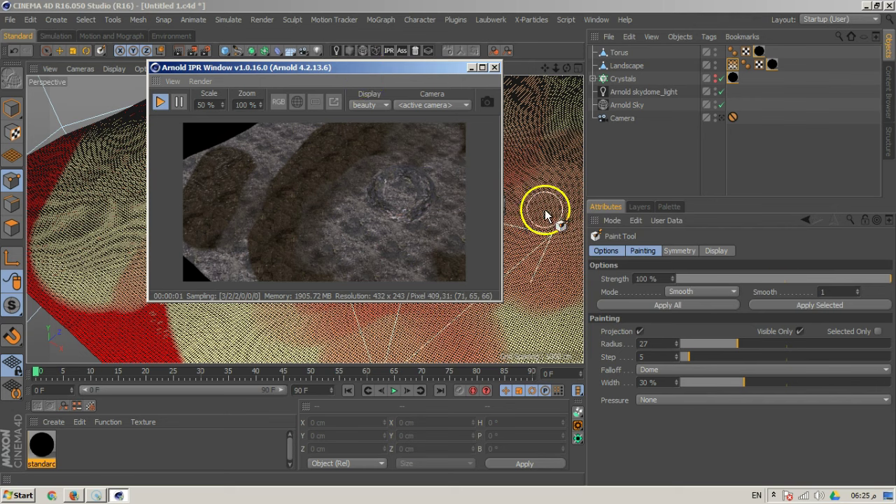
# Set the Paint Tool's strength to 49% and step to 13, and smooth the painted band's edge near the torus again
pyautogui.click(782, 278)
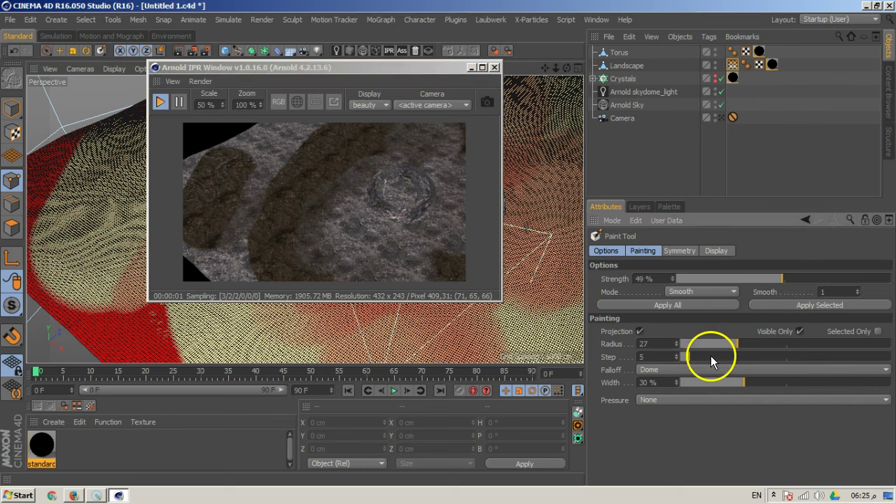
pyautogui.moveTo(395, 71); pyautogui.dragTo(750, 70)
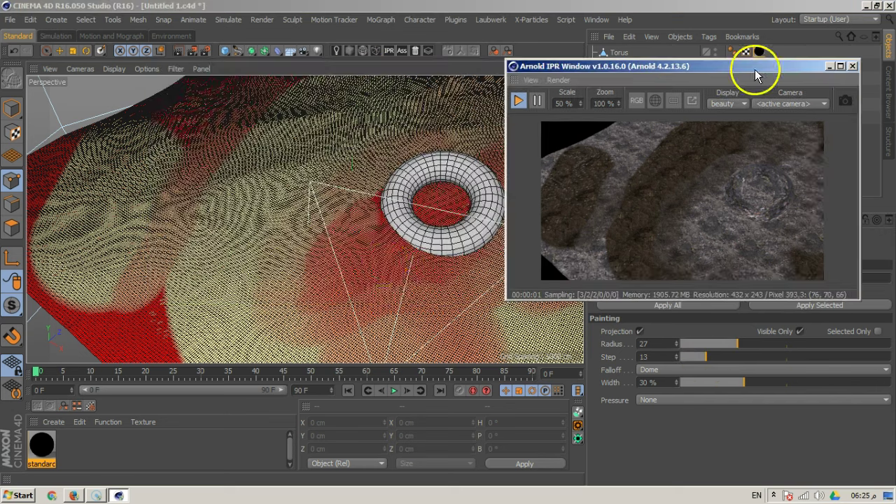
pyautogui.moveTo(352, 205)
pyautogui.mouseDown()
pyautogui.moveTo(325, 234)
pyautogui.moveTo(295, 322)
pyautogui.moveTo(280, 220)
pyautogui.moveTo(250, 286)
pyautogui.mouseUp()
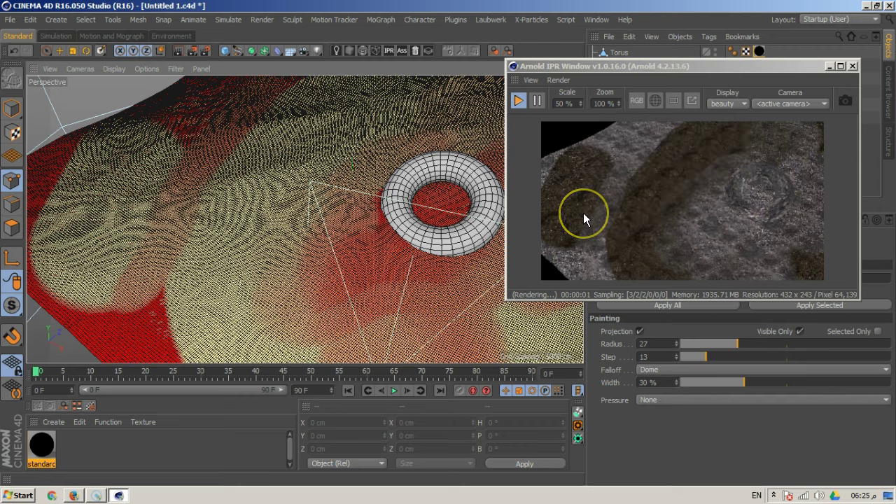
# Set the Torus texture tag's projection to Cubic with Tiles U and Tiles V of 0.2
pyautogui.keyDown('alt'); pyautogui.moveTo(392, 280); pyautogui.dragTo(382, 223); pyautogui.keyUp('alt')
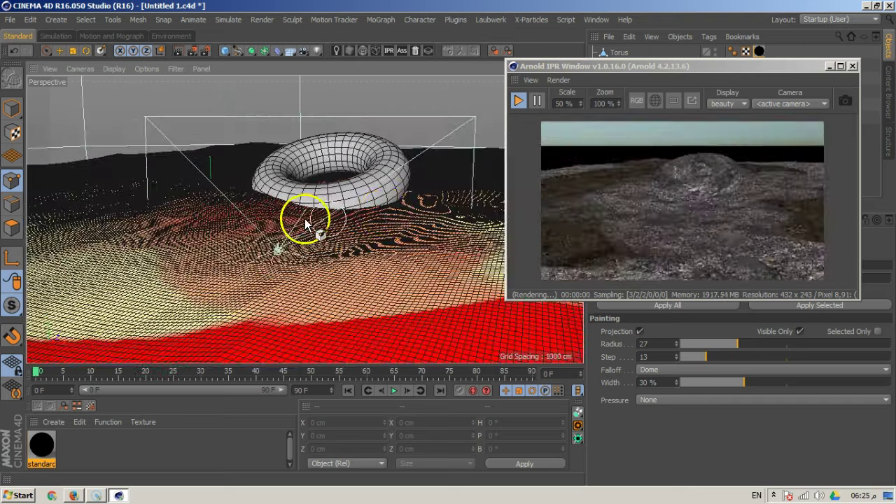
pyautogui.scroll(2, 305, 221)
pyautogui.moveTo(707, 71); pyautogui.dragTo(292, 63)
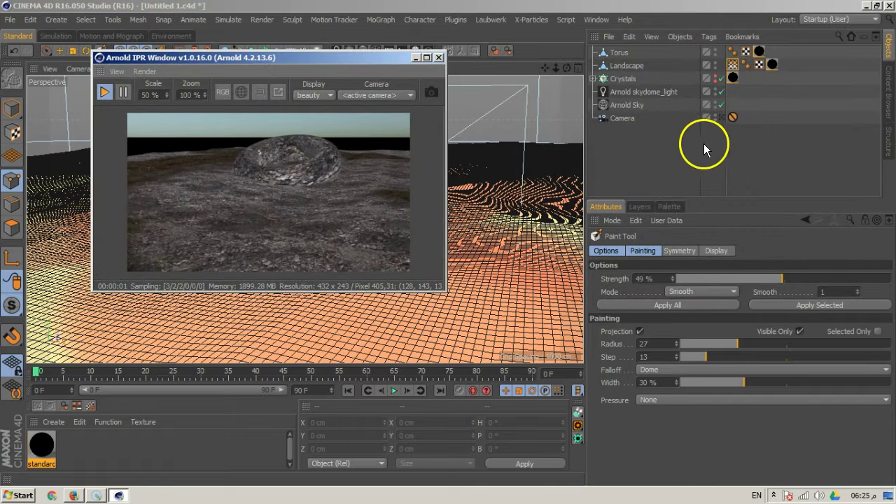
pyautogui.click(760, 52)
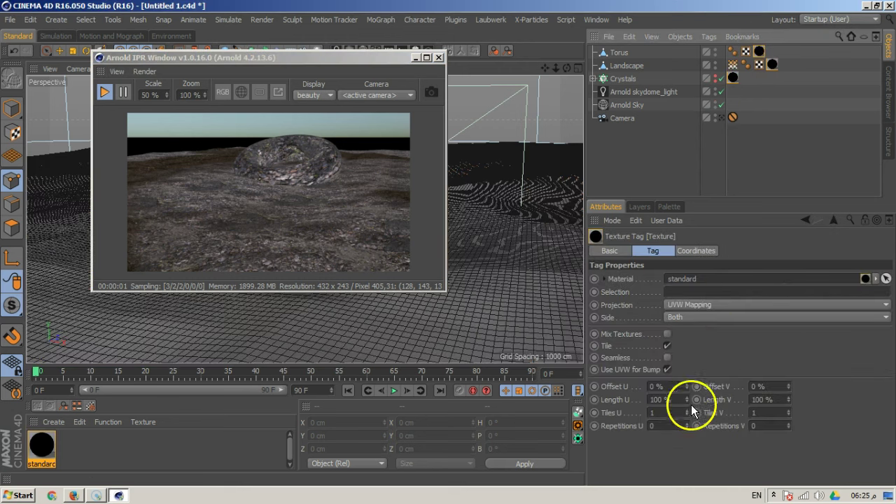
pyautogui.click(720, 305)
pyautogui.click(678, 358)
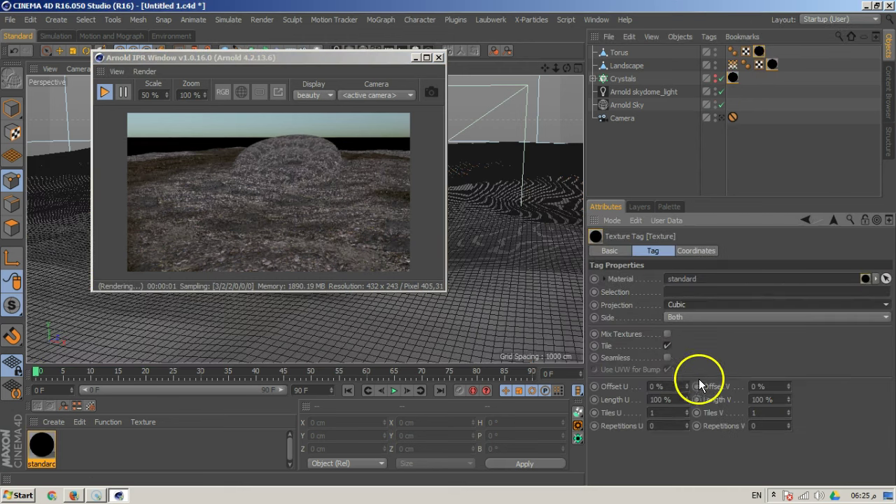
pyautogui.click(673, 413)
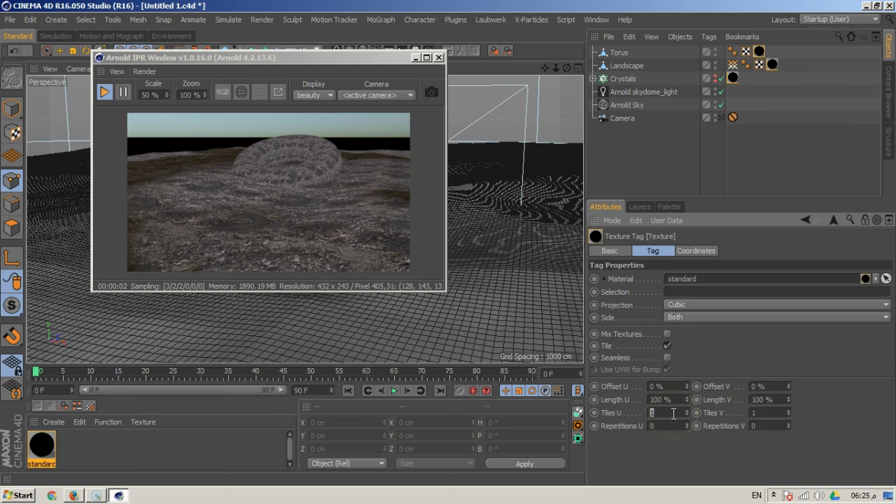
pyautogui.write('0.2')
pyautogui.press('Return')
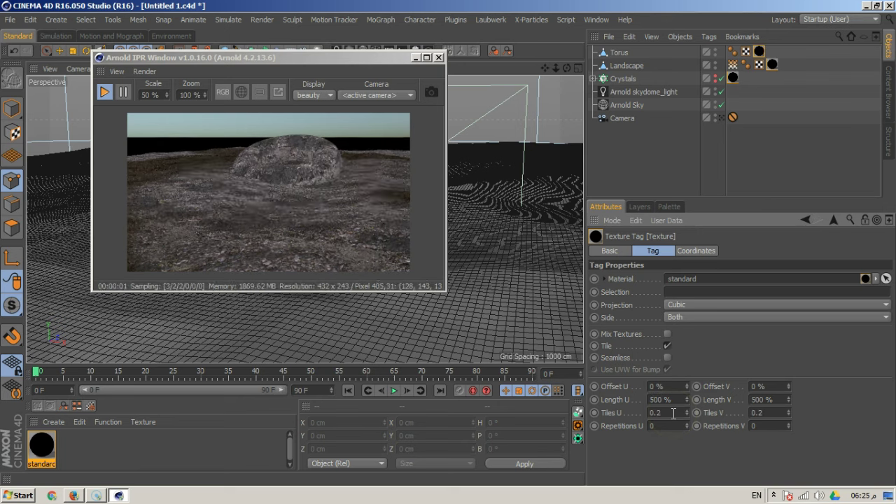
# Set the Crystals texture tag's projection to Cubic and turn the Crystals object's visibility back on
pyautogui.keyDown('alt'); pyautogui.moveTo(427, 266); pyautogui.dragTo(480, 245); pyautogui.keyUp('alt')
pyautogui.click(761, 112)
pyautogui.click(733, 77)
pyautogui.click(702, 306)
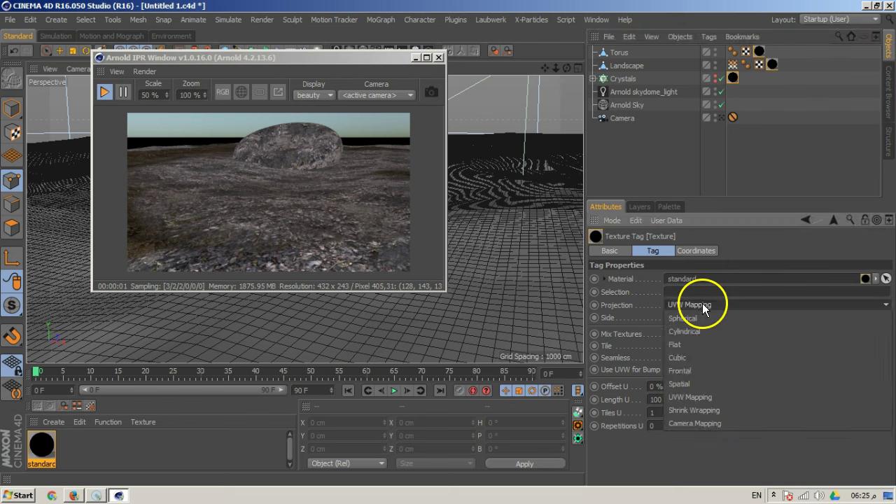
pyautogui.click(679, 358)
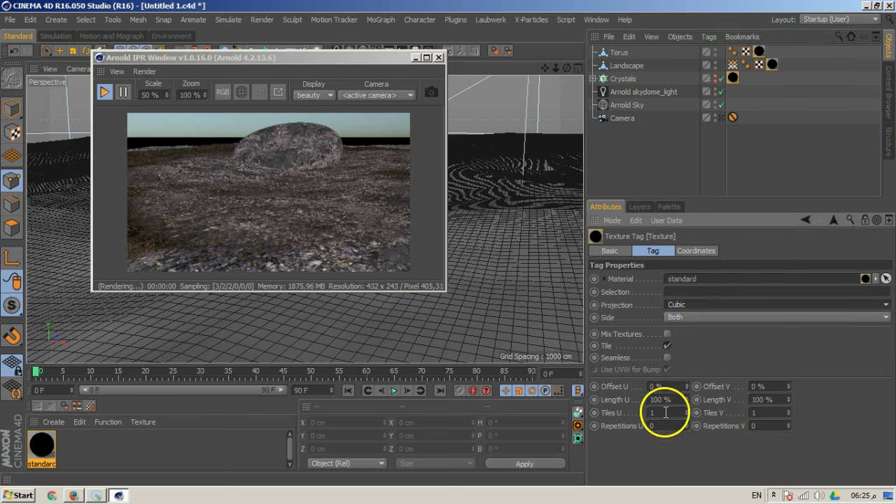
pyautogui.click(714, 76)
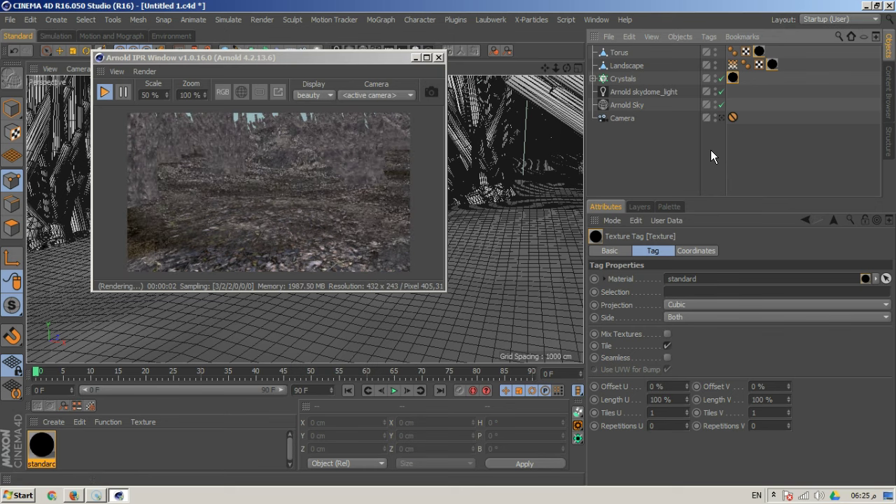
# Set the Crystals texture tag's Tiles U and Tiles V to 0.2 and look through the scene Camera
pyautogui.click(734, 77)
pyautogui.click(672, 400)
pyautogui.click(674, 413)
pyautogui.write('0.2')
pyautogui.press('Tab')
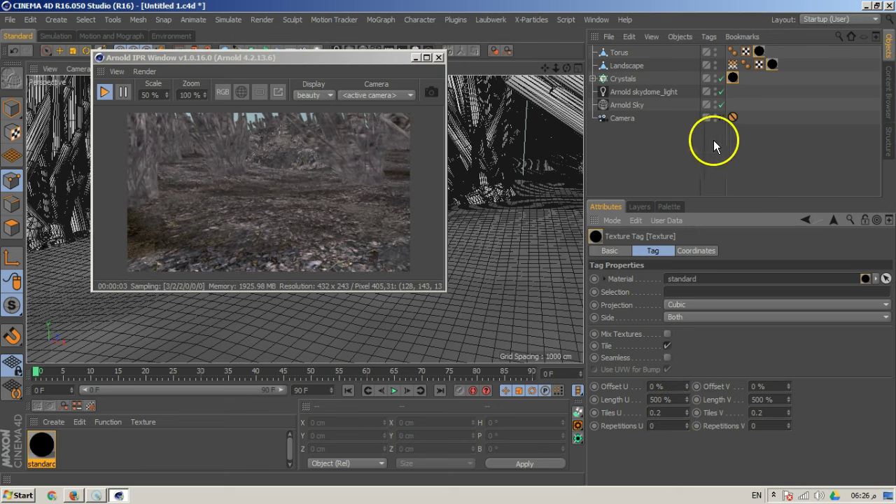
pyautogui.click(722, 119)
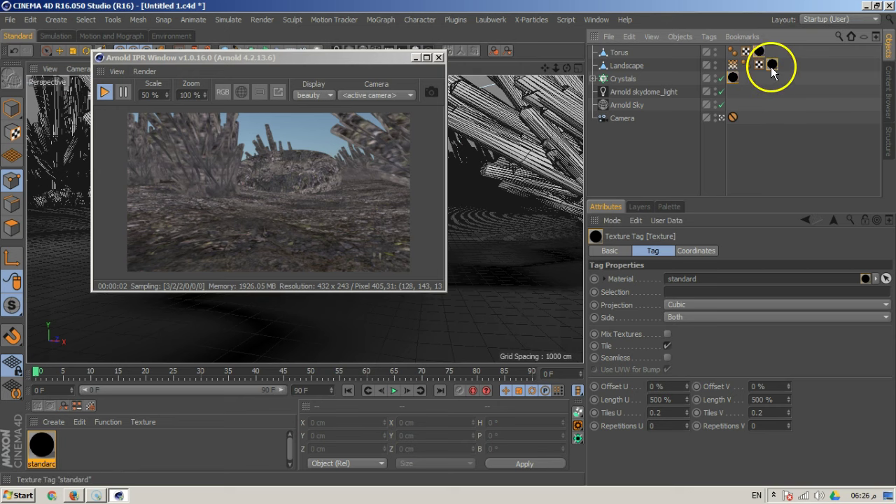
# Try the Landscape texture tag's Tiles U and V at 0.5 and 0.3, and return both to 0.2
pyautogui.doubleClick(678, 413)
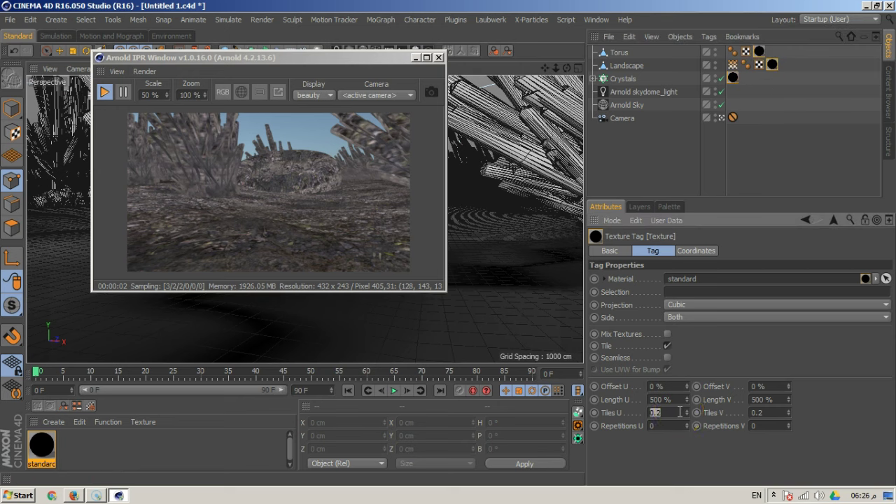
pyautogui.write('.5')
pyautogui.press('Return')
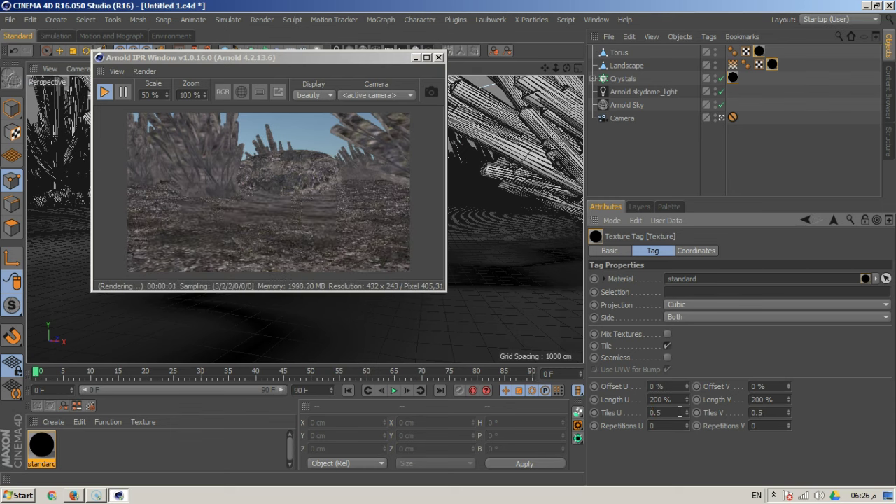
pyautogui.doubleClick(663, 416)
pyautogui.write('.3')
pyautogui.press('Return')
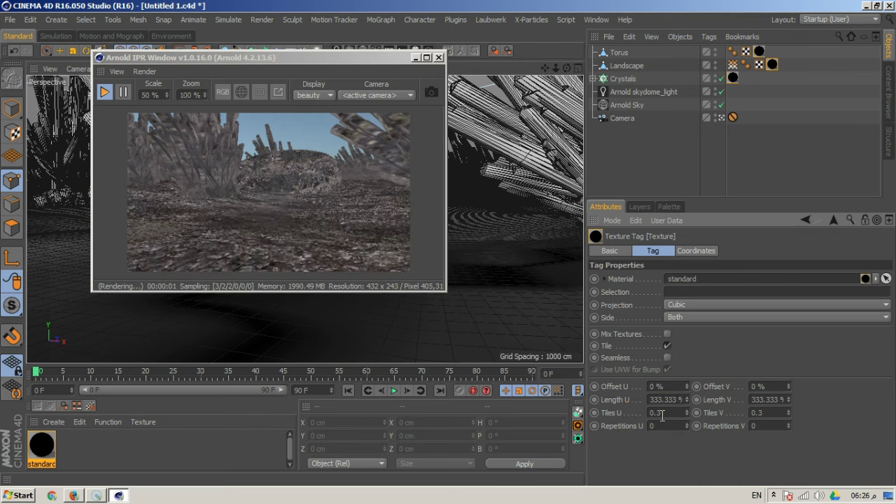
pyautogui.click(865, 322)
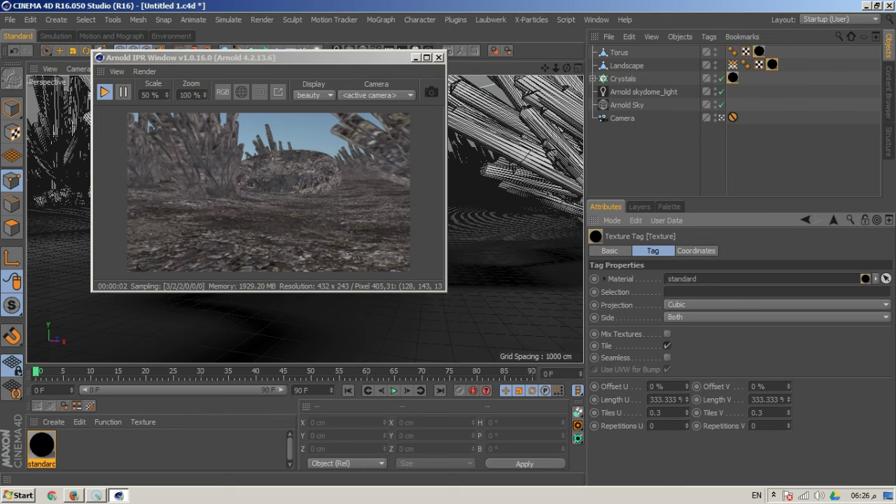
pyautogui.doubleClick(666, 413)
pyautogui.write('.2')
pyautogui.click(592, 393)
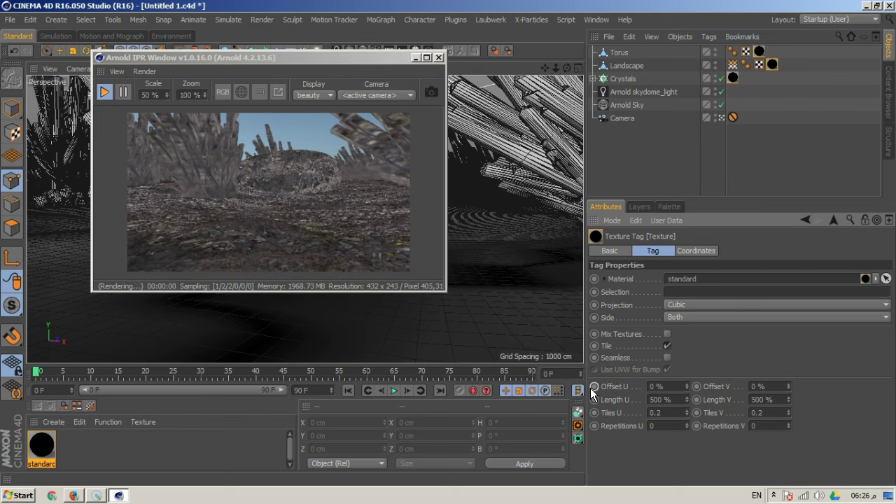
# Add a standard surface shader node to the material's Arnold shader network, with the IPR render moved beside the editor
pyautogui.click(748, 390)
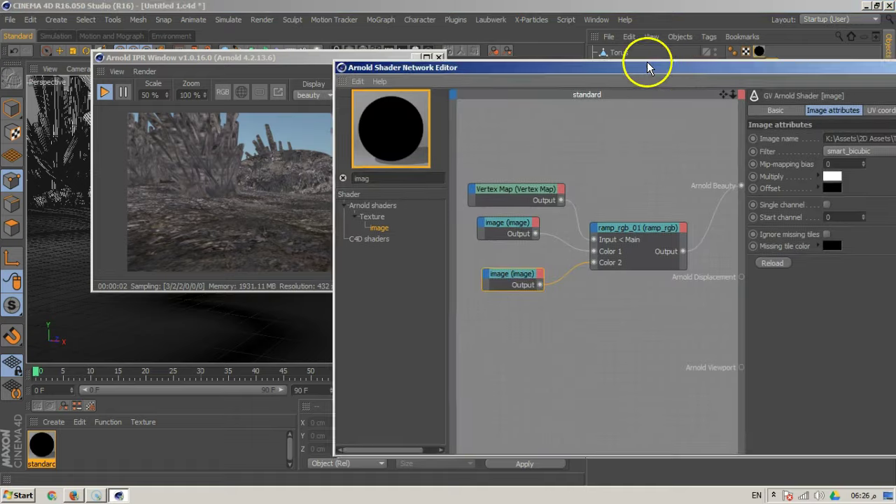
pyautogui.moveTo(655, 64); pyautogui.dragTo(711, 68)
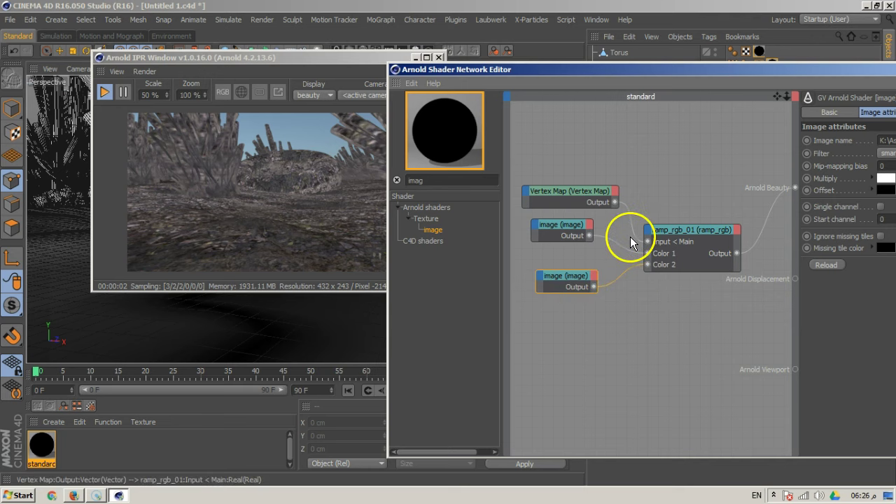
pyautogui.moveTo(662, 73); pyautogui.dragTo(556, 66)
pyautogui.click(241, 68)
pyautogui.moveTo(243, 66); pyautogui.dragTo(148, 69)
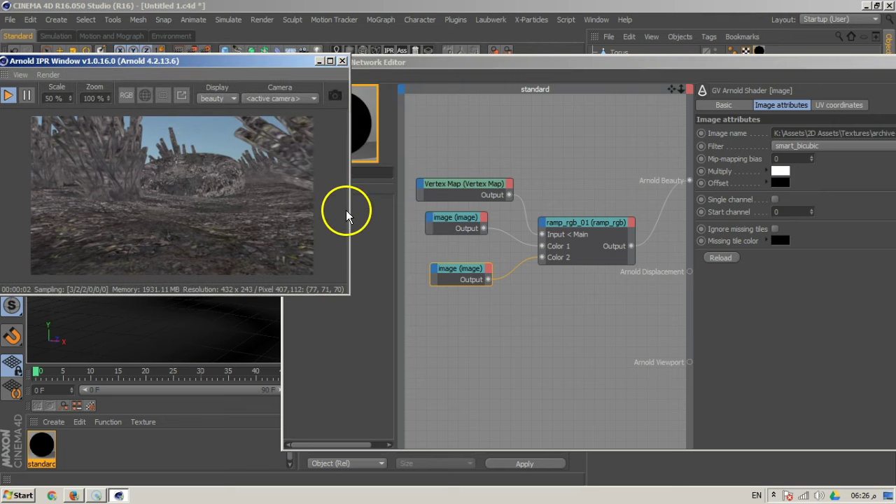
pyautogui.click(428, 62)
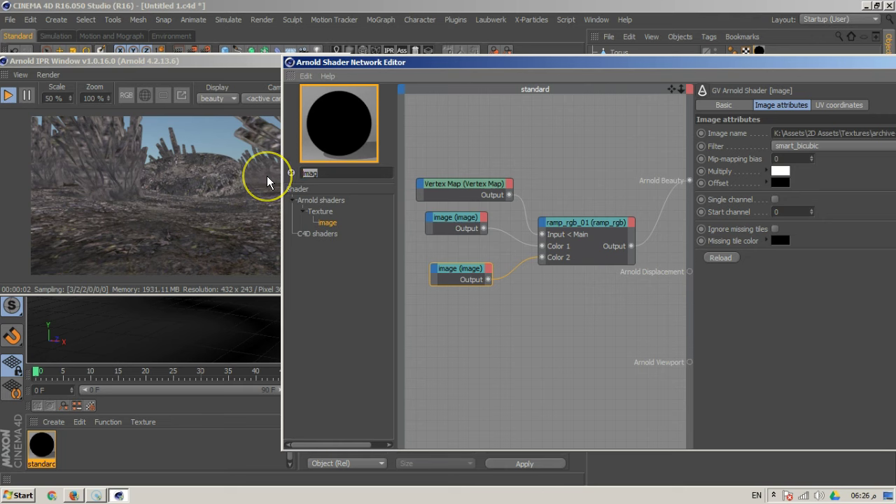
pyautogui.write('star')
pyautogui.moveTo(331, 223); pyautogui.dragTo(616, 129)
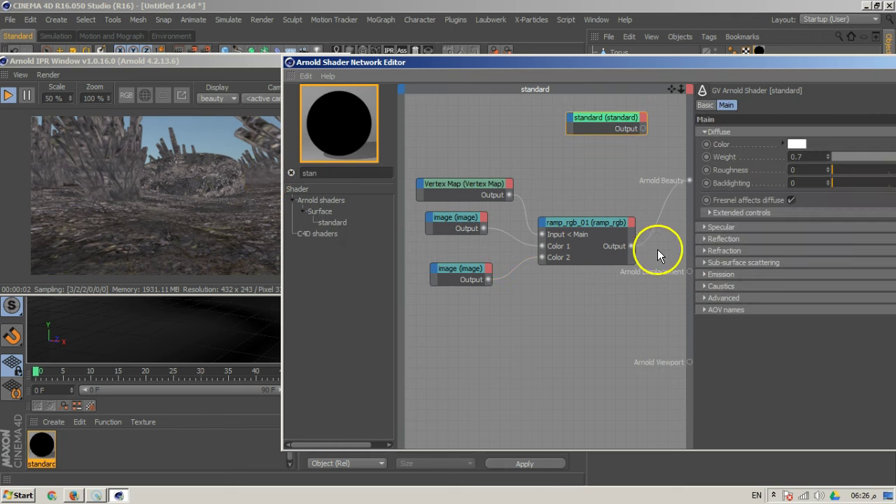
# Connect the ramp_rgb output to the standard node's Diffuse Color and the standard output to Arnold Beauty
pyautogui.moveTo(633, 246); pyautogui.dragTo(568, 121)
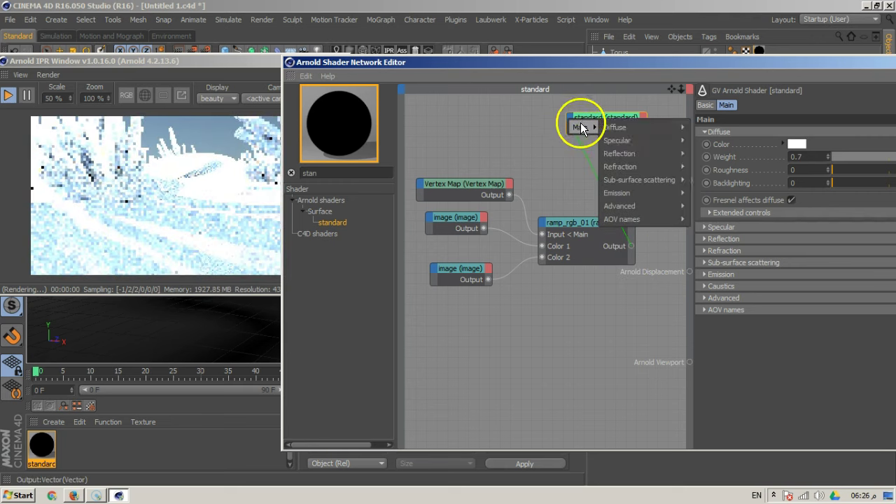
pyautogui.click(668, 129)
pyautogui.moveTo(652, 118); pyautogui.dragTo(610, 118)
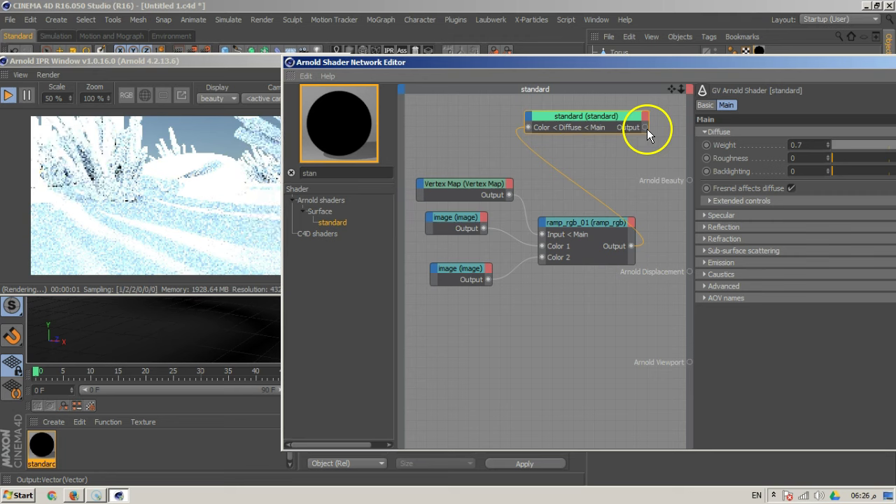
pyautogui.moveTo(689, 186); pyautogui.dragTo(690, 183)
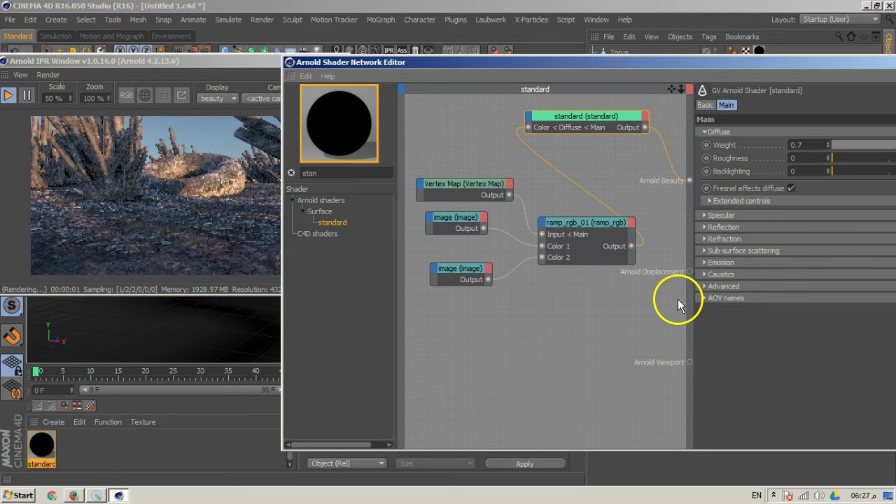
# Uncover the object list and move the texture tag from Crystals to its child object Crystal
pyautogui.moveTo(451, 61); pyautogui.dragTo(527, 52)
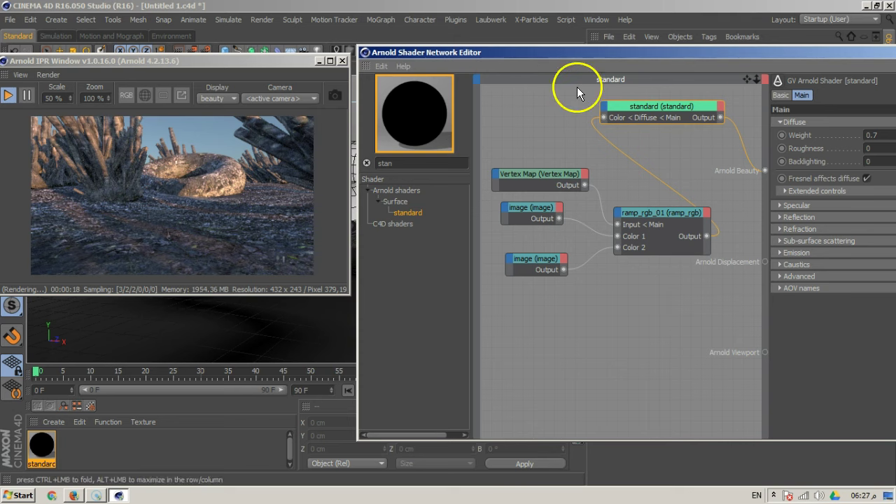
pyautogui.moveTo(654, 51); pyautogui.dragTo(352, 309)
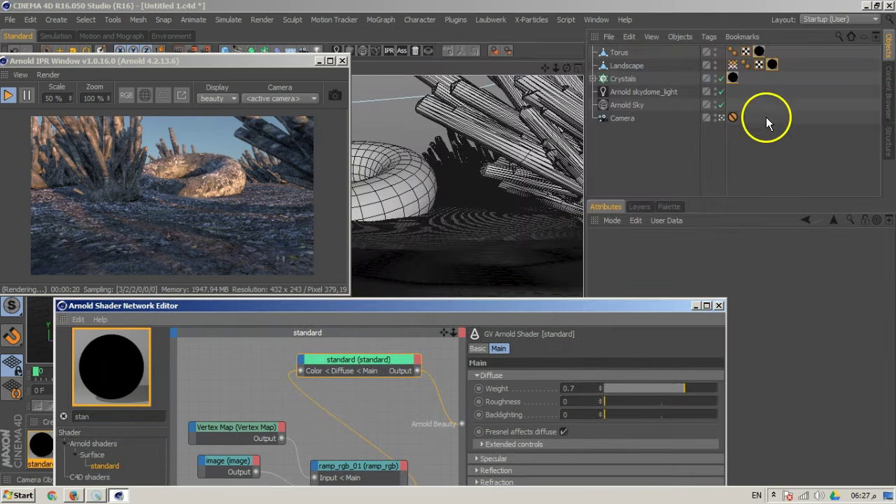
pyautogui.click(593, 78)
pyautogui.moveTo(732, 77); pyautogui.dragTo(759, 91)
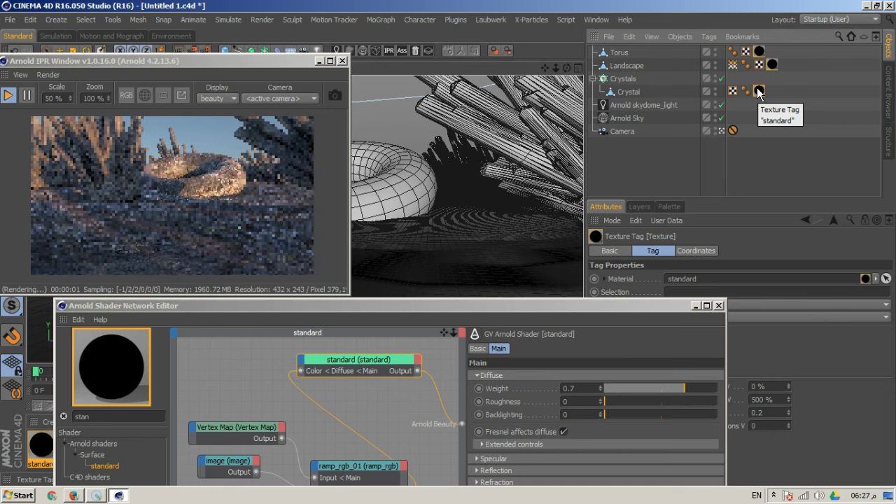
# Set the Crystal texture tag's Tiles U and Tiles V to 0.5
pyautogui.moveTo(673, 306); pyautogui.dragTo(552, 354)
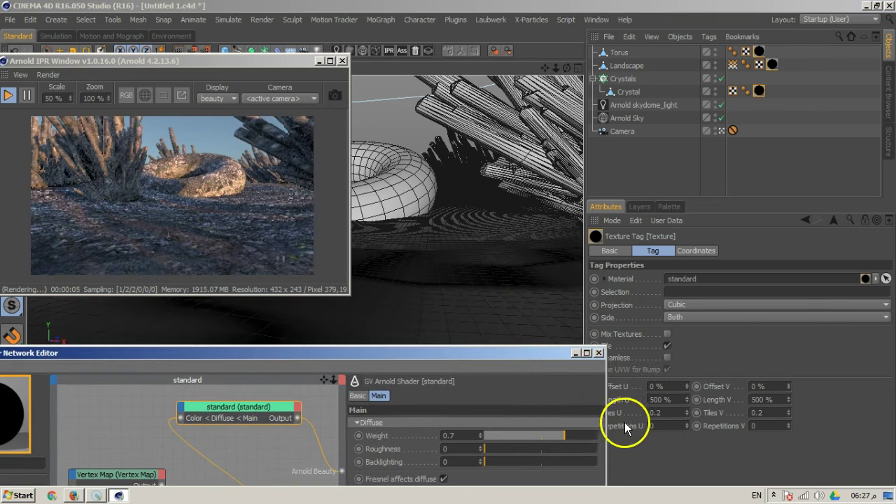
pyautogui.click(661, 413)
pyautogui.write('.5')
pyautogui.press('Tab')
pyautogui.write('.5')
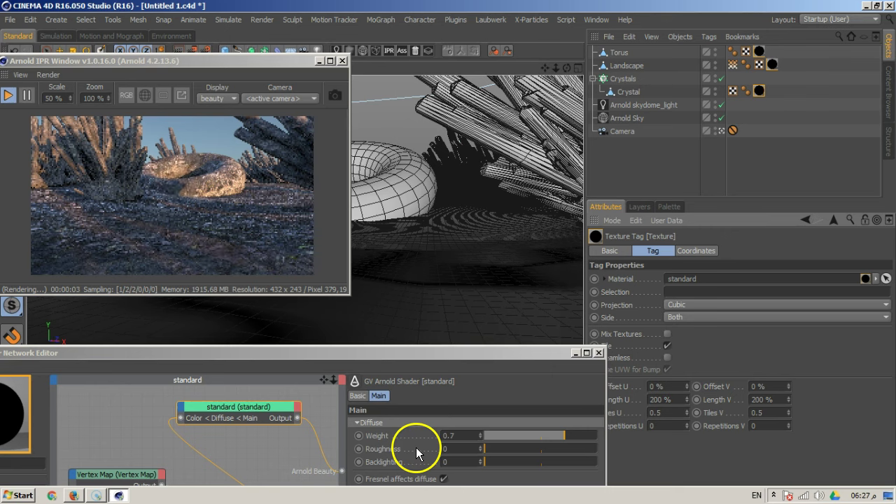
# Set the standard shader's diffuse Weight to 0.45 and Roughness to 0.09
pyautogui.moveTo(238, 354); pyautogui.dragTo(493, 17)
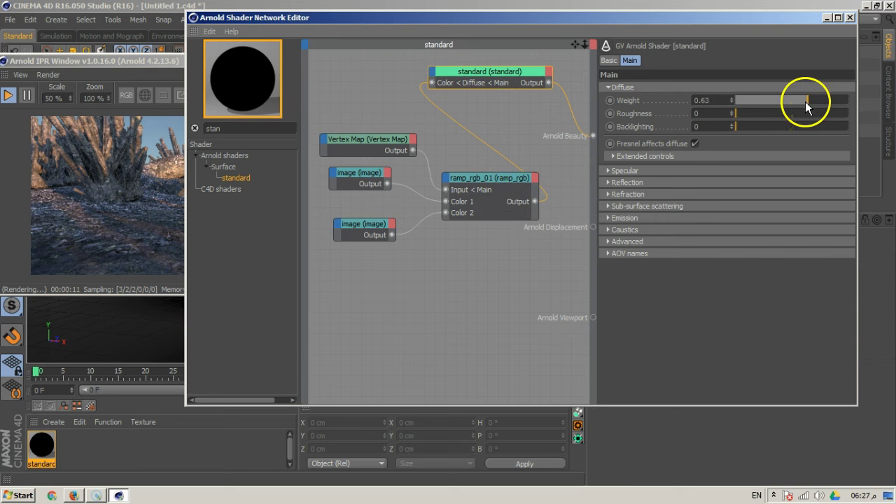
pyautogui.moveTo(805, 101); pyautogui.dragTo(788, 100)
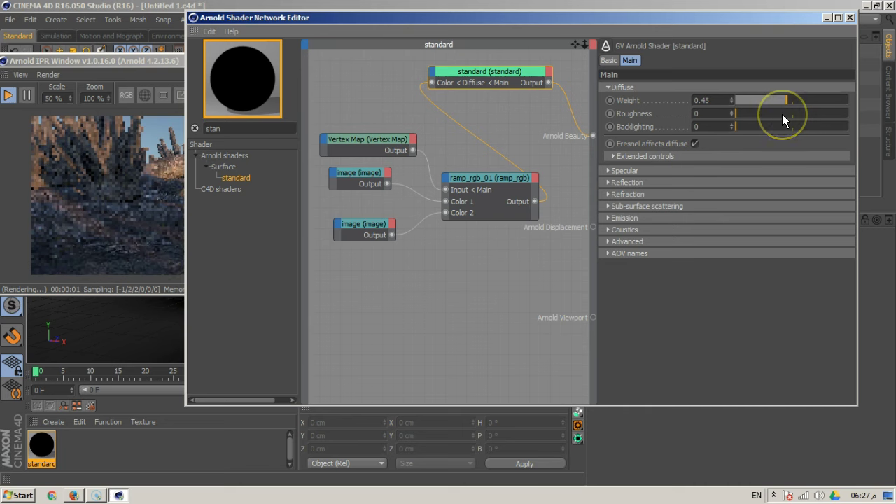
pyautogui.moveTo(742, 117); pyautogui.dragTo(747, 116)
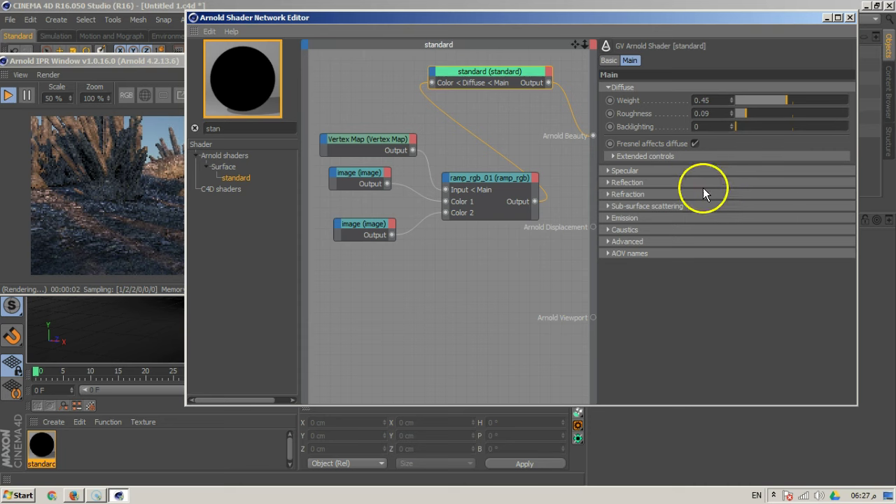
# Move the IPR render clear of the shader network and add an ambient_occlusion node
pyautogui.click(153, 66)
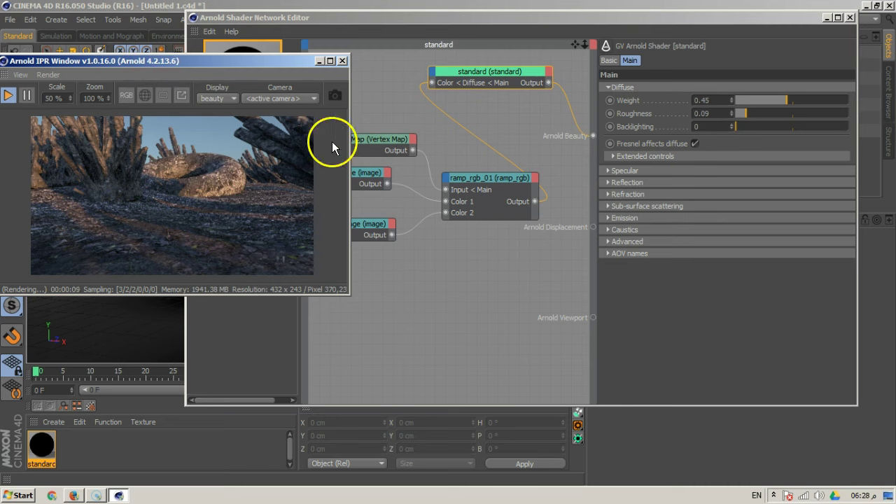
pyautogui.moveTo(250, 61); pyautogui.dragTo(437, 80)
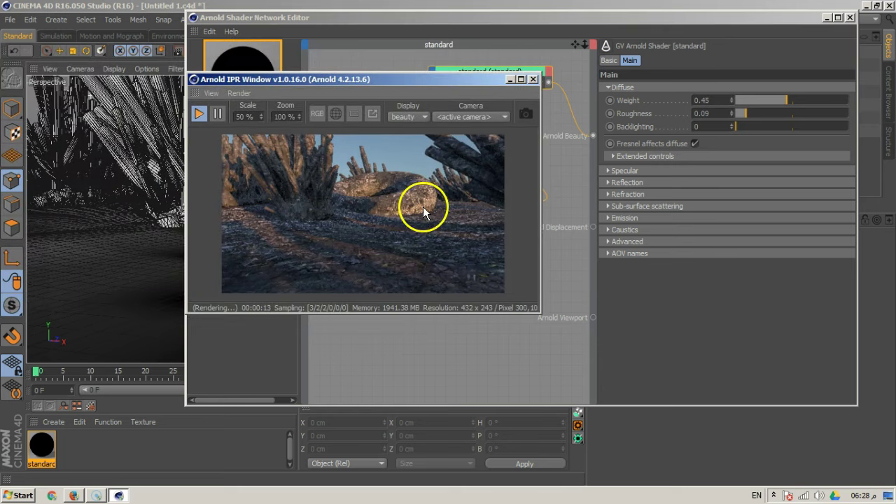
pyautogui.moveTo(404, 81); pyautogui.dragTo(784, 315)
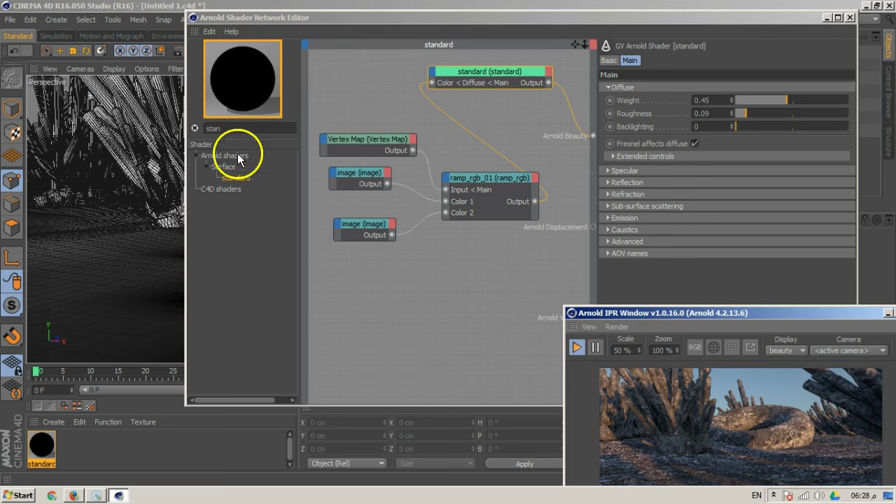
pyautogui.click(195, 128)
pyautogui.write('amb')
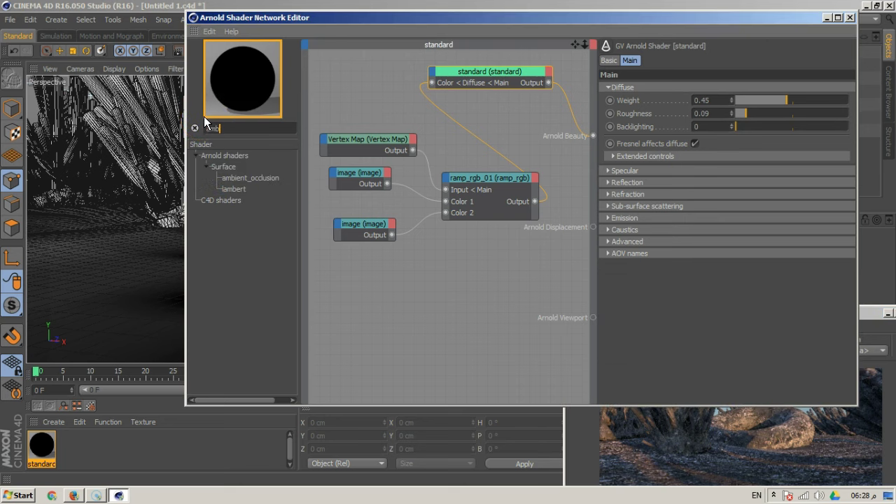
pyautogui.moveTo(210, 181); pyautogui.dragTo(519, 120)
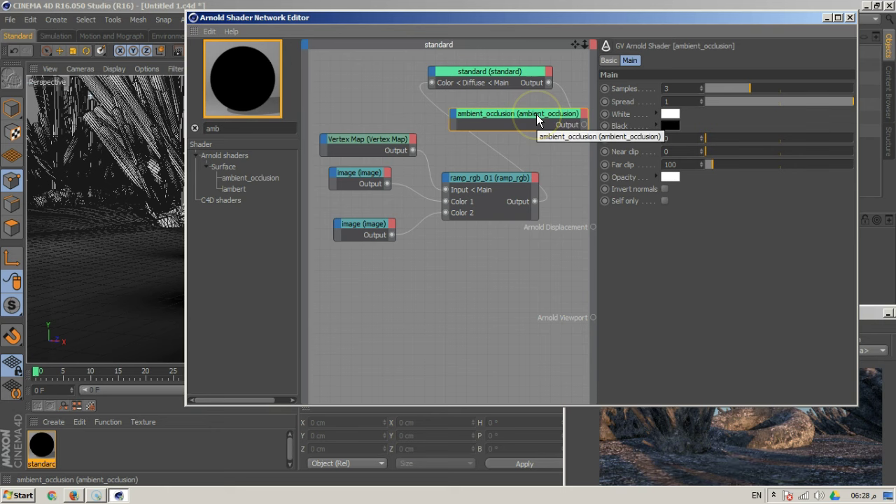
# Place the ambient_occlusion node above the Vertex Map node, shift the standard node clear of it, and check the occlusion inputs
pyautogui.moveTo(527, 114); pyautogui.dragTo(509, 114)
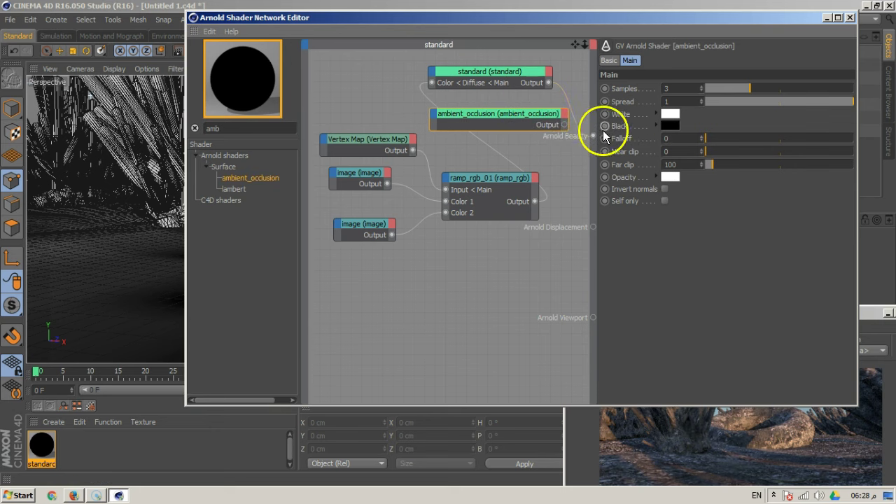
pyautogui.moveTo(504, 116); pyautogui.dragTo(386, 82)
pyautogui.moveTo(474, 72); pyautogui.dragTo(506, 105)
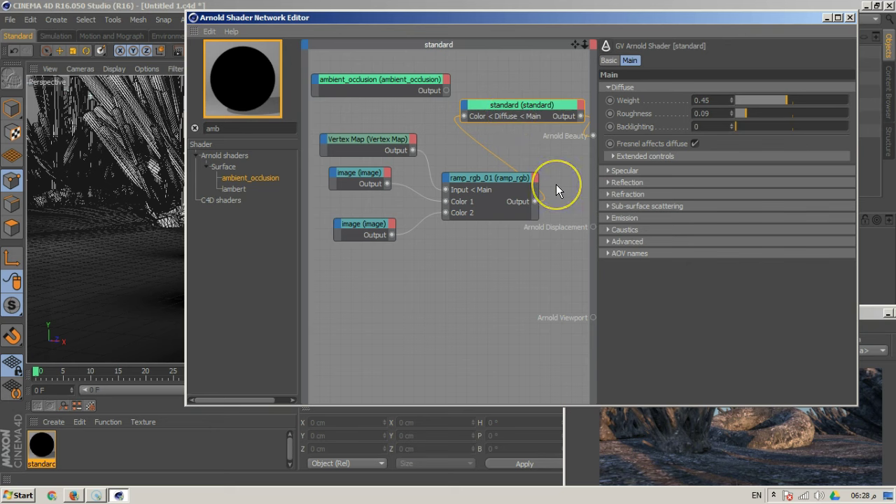
pyautogui.moveTo(370, 87); pyautogui.dragTo(379, 86)
pyautogui.click(631, 116)
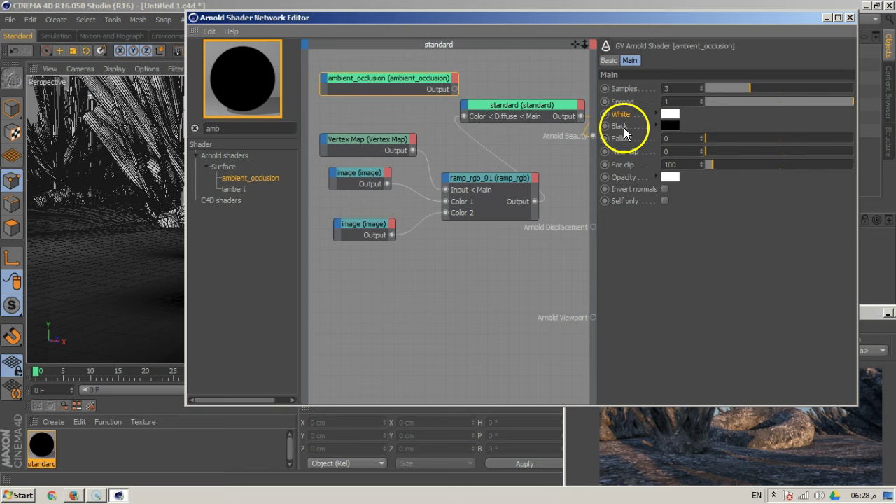
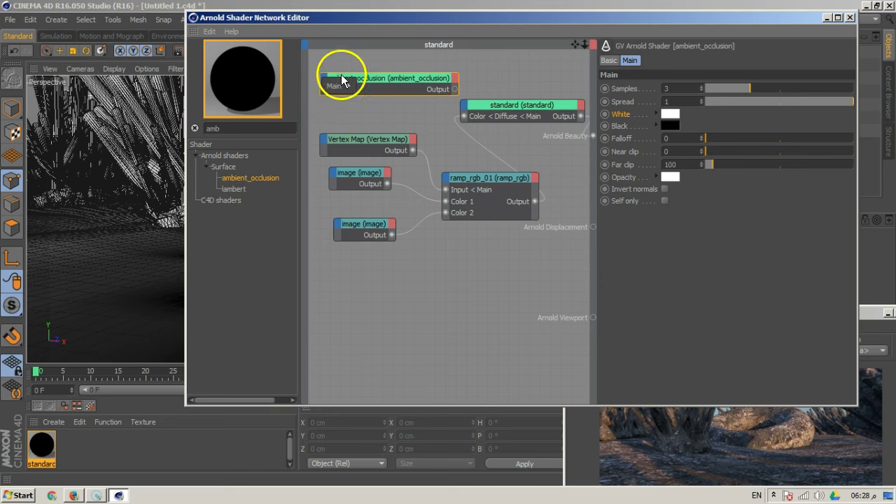
pyautogui.moveTo(341, 87)
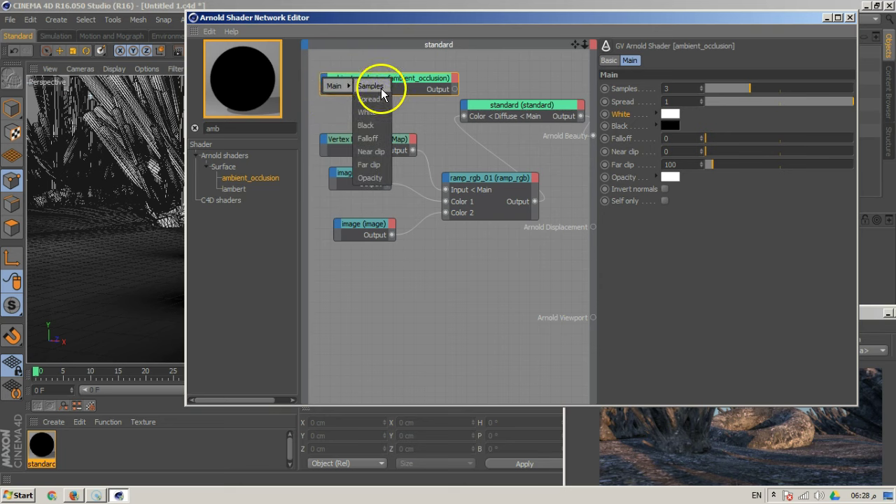
pyautogui.click(252, 266)
# Add a new image node and connect its output to the ambient_occlusion node's White input
pyautogui.moveTo(222, 129); pyautogui.dragTo(170, 127)
pyautogui.write('ima')
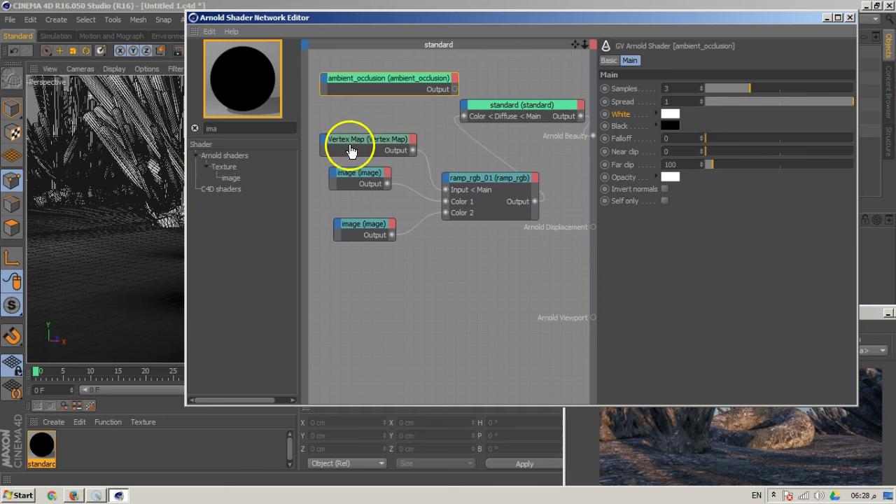
pyautogui.moveTo(351, 151); pyautogui.dragTo(423, 77)
pyautogui.moveTo(341, 105); pyautogui.dragTo(382, 77)
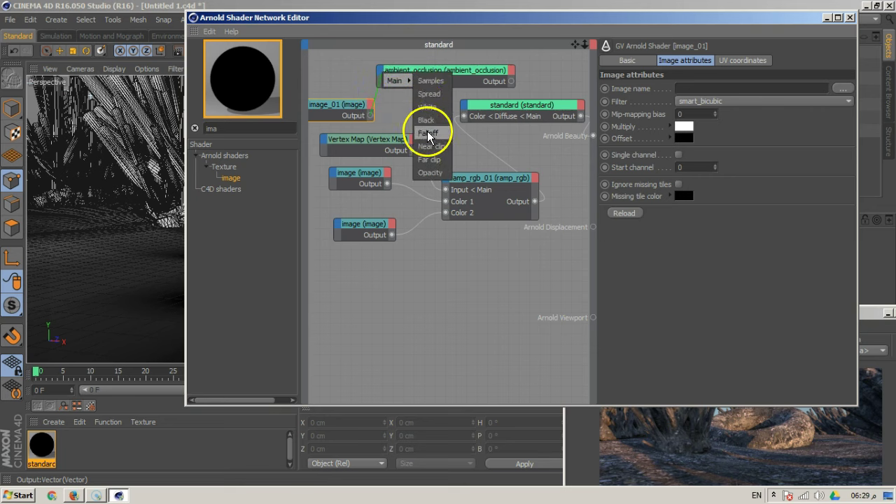
pyautogui.moveTo(432, 110); pyautogui.dragTo(429, 107)
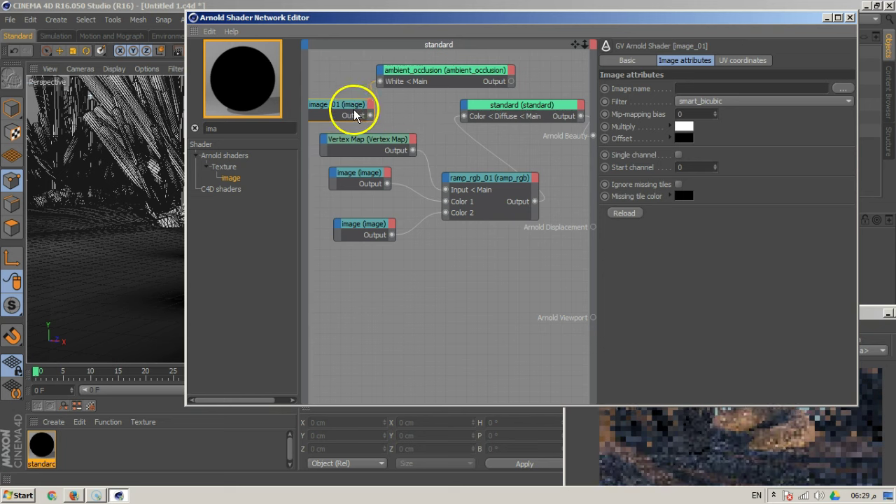
# Browse for the image_01 node's texture in the 01-C4DVFX TEX folder and select the muddy forest floor occlusion map
pyautogui.click(841, 89)
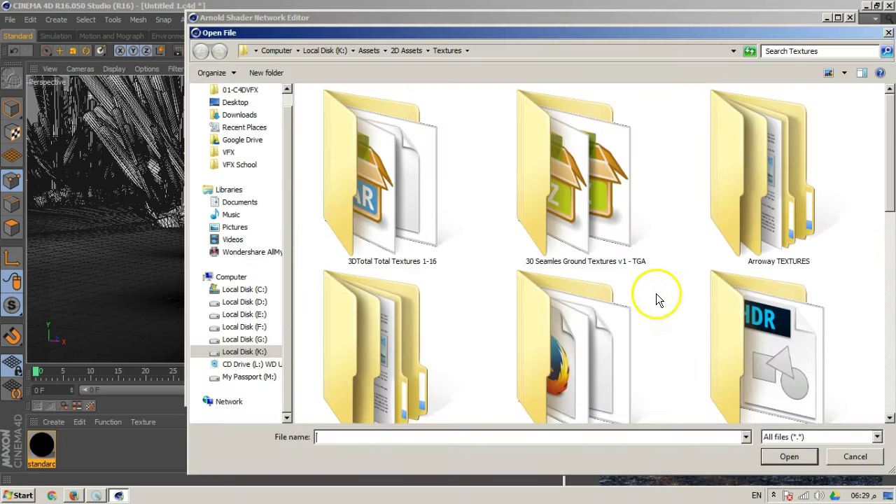
pyautogui.scroll(-5, 689, 252)
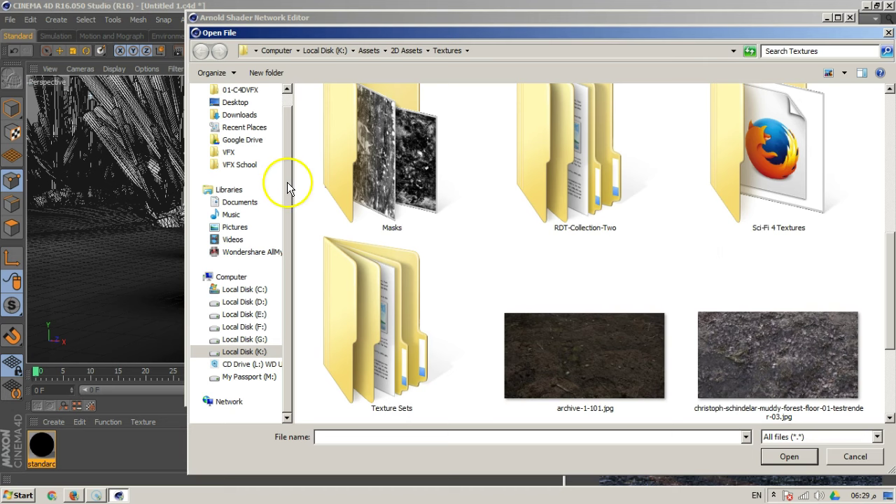
pyautogui.click(253, 90)
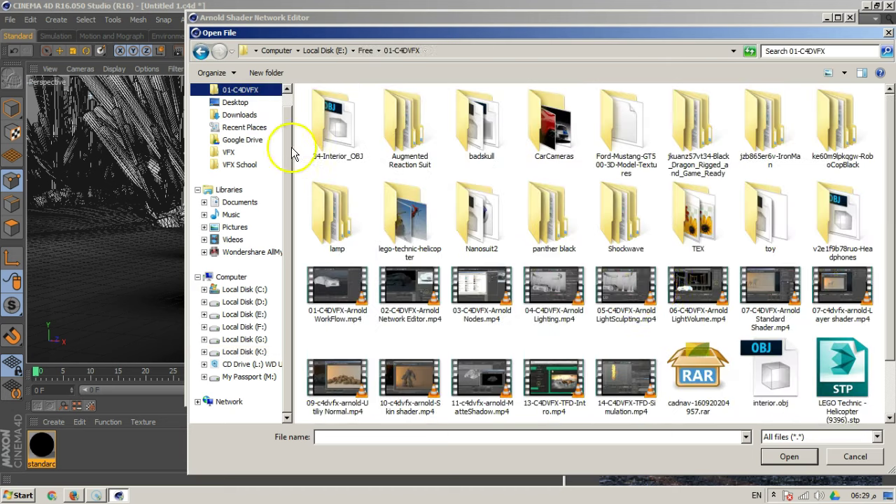
pyautogui.doubleClick(690, 229)
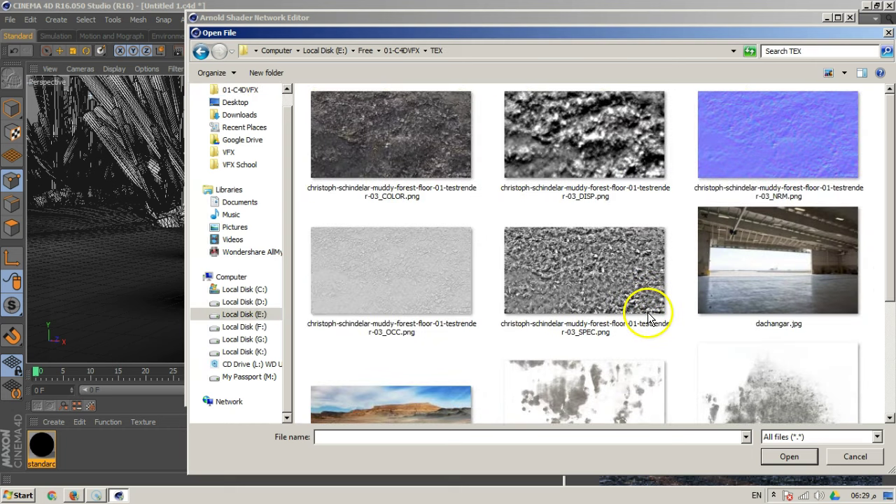
pyautogui.click(436, 294)
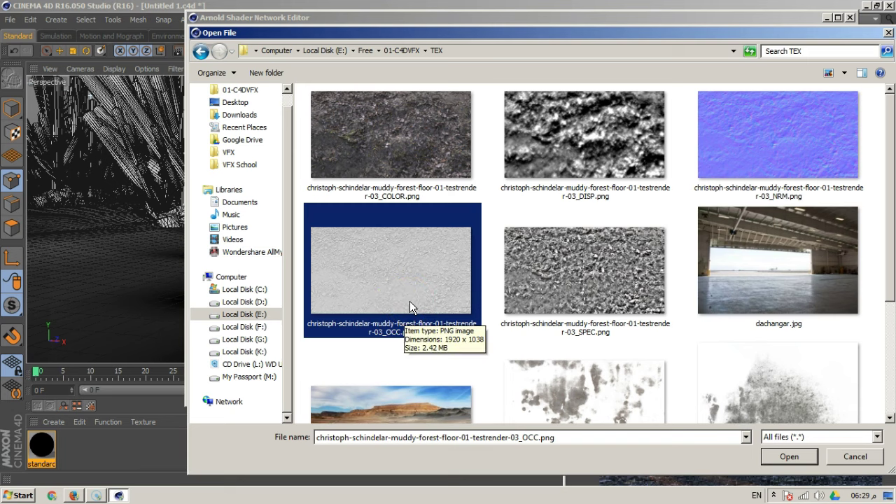
# Search the installed programs for "crazy" to locate Crazybump and return to the texture browser
pyautogui.click(21, 496)
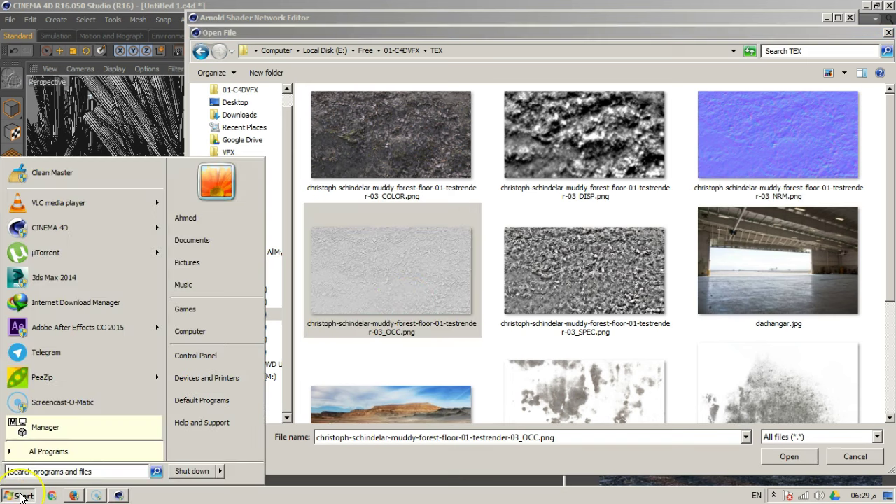
pyautogui.write('crazy')
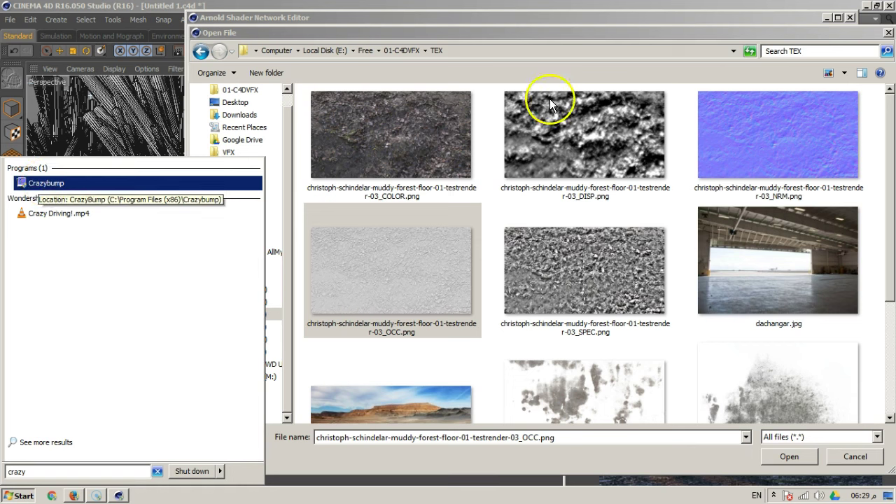
pyautogui.moveTo(550, 38); pyautogui.dragTo(547, 38)
# Load christoph-schindelar-muddy-forest-floor-01-testrender-03_OCC.png into image_01 without copying it to the project location
pyautogui.click(421, 301)
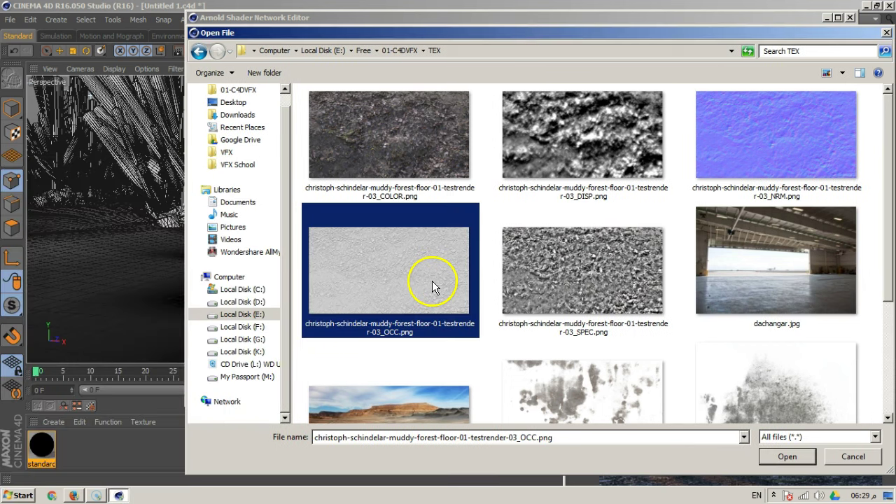
pyautogui.click(787, 456)
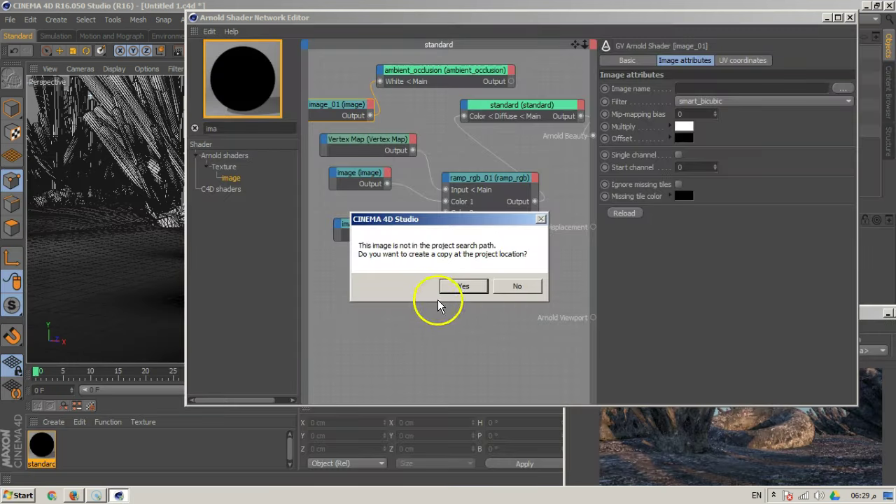
pyautogui.click(506, 286)
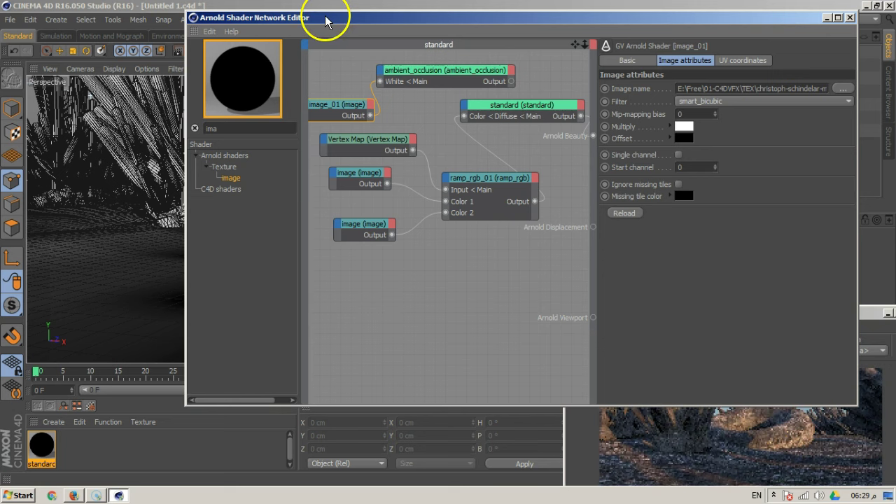
# Connect the ambient_occlusion output to Arnold Beauty and arrange the windows so the IPR render stays in view
pyautogui.moveTo(864, 313); pyautogui.dragTo(268, 108)
pyautogui.moveTo(519, 110); pyautogui.dragTo(494, 116)
pyautogui.moveTo(510, 84); pyautogui.dragTo(592, 135)
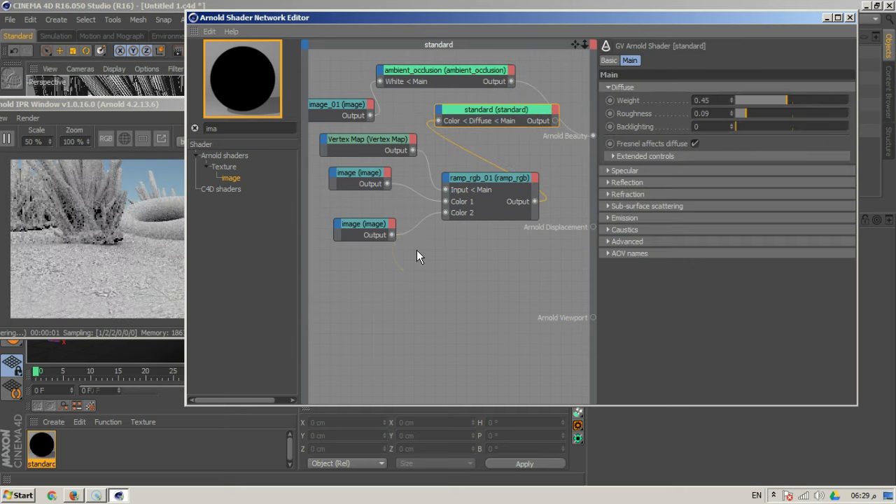
pyautogui.moveTo(399, 24); pyautogui.dragTo(454, 23)
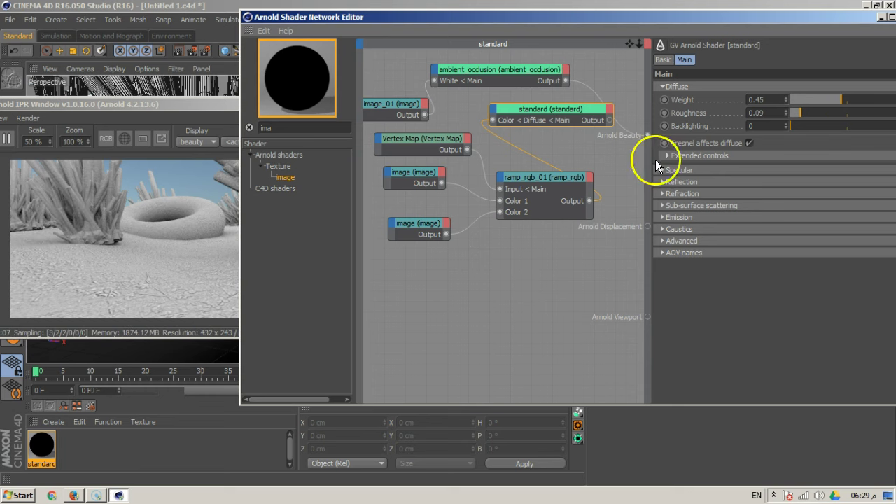
# Set the ambient_occlusion node's Far clip to 50 and Falloff to 0.5
pyautogui.click(503, 70)
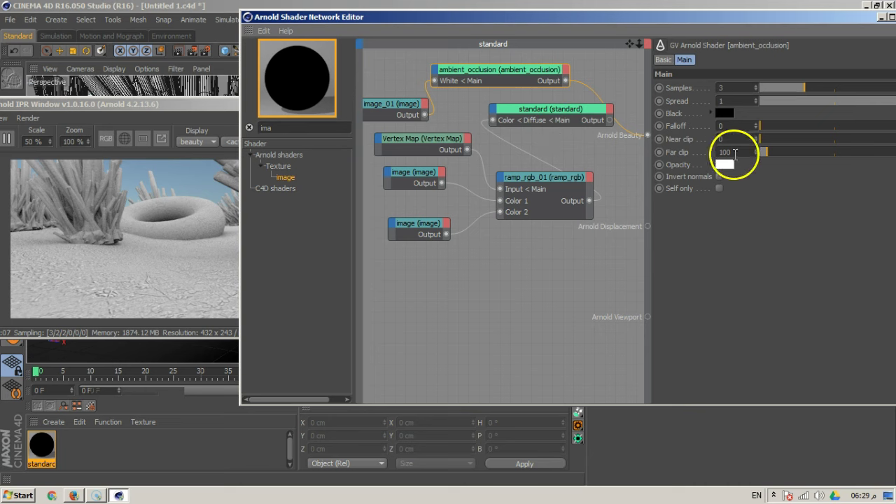
pyautogui.moveTo(741, 154); pyautogui.dragTo(694, 156)
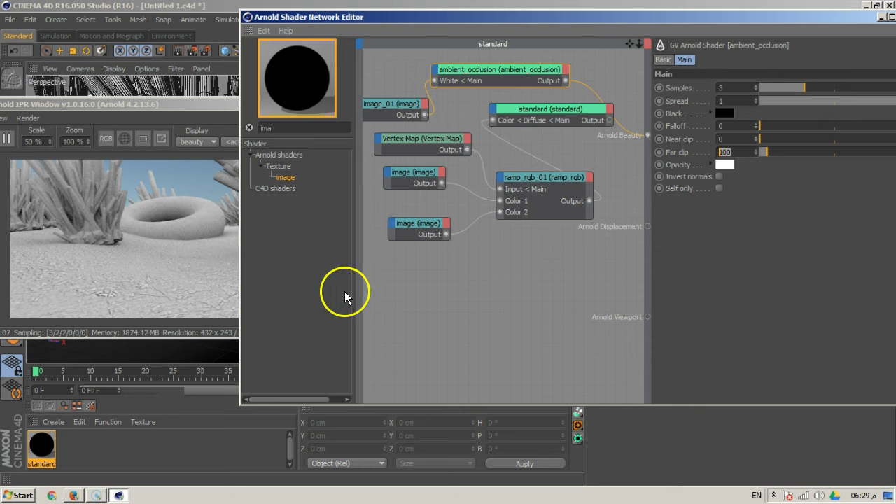
pyautogui.write('50')
pyautogui.press('Return')
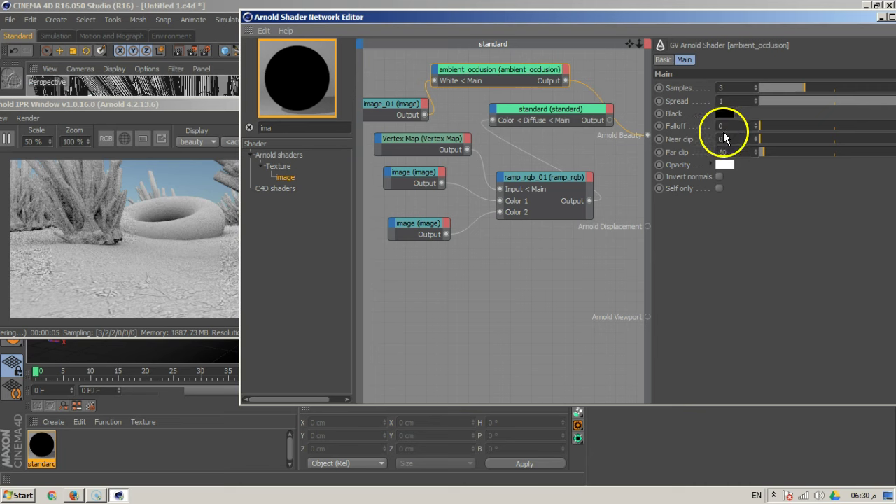
pyautogui.click(727, 152)
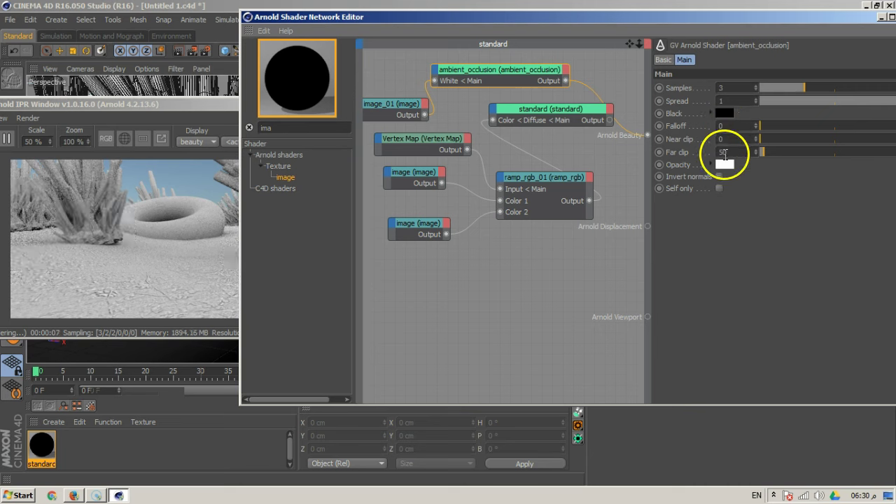
pyautogui.doubleClick(733, 153)
pyautogui.click(735, 126)
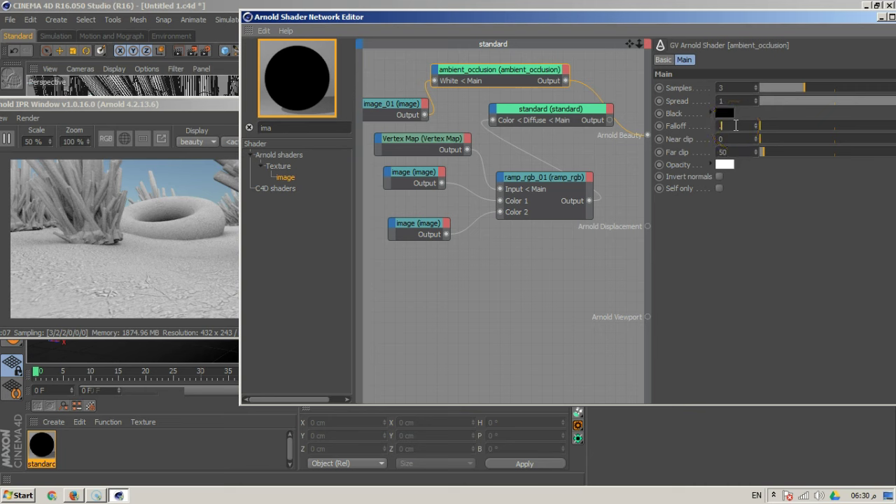
pyautogui.write('0.5')
pyautogui.press('Return')
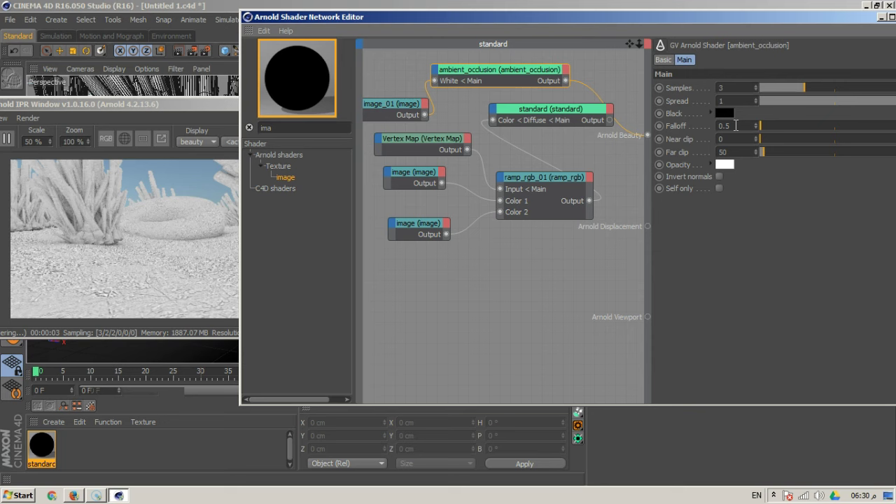
# Set the ambient_occlusion node's Far clip to 200 and Falloff to 0.3
pyautogui.doubleClick(737, 152)
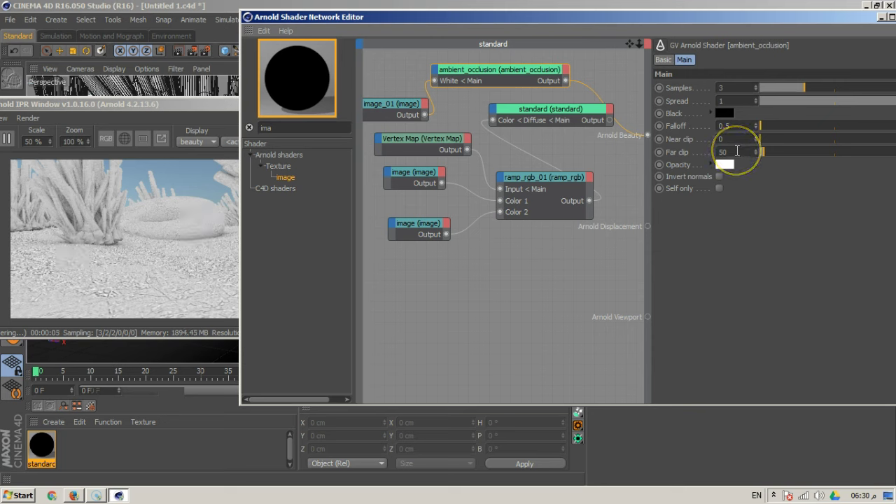
pyautogui.write('200')
pyautogui.press('Return')
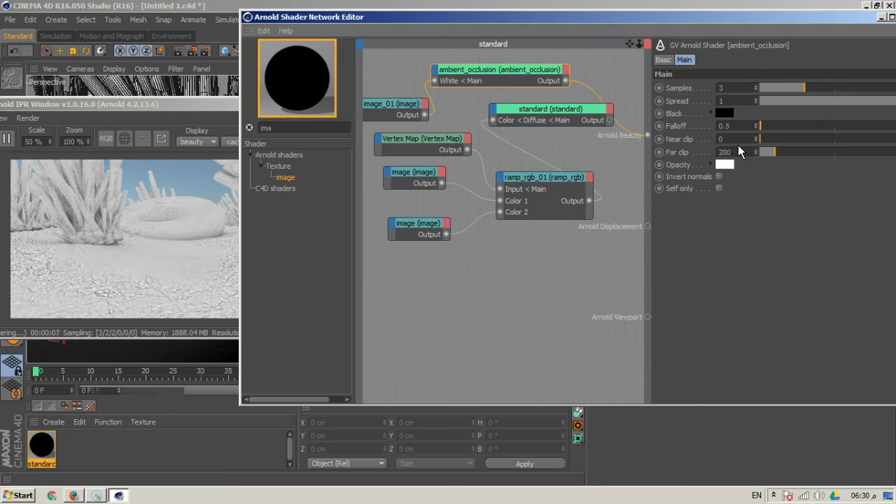
pyautogui.click(749, 140)
pyautogui.moveTo(735, 126); pyautogui.dragTo(675, 128)
pyautogui.write('0.3')
pyautogui.press('Return')
# Try a Near clip of 0.1 on the ambient_occlusion node and return it to 0
pyautogui.moveTo(733, 138); pyautogui.dragTo(709, 171)
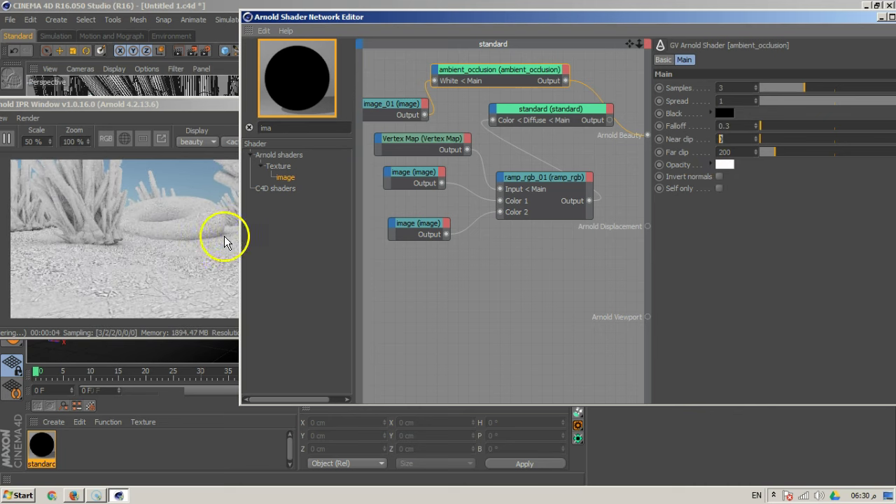
pyautogui.write('0.1')
pyautogui.press('Return')
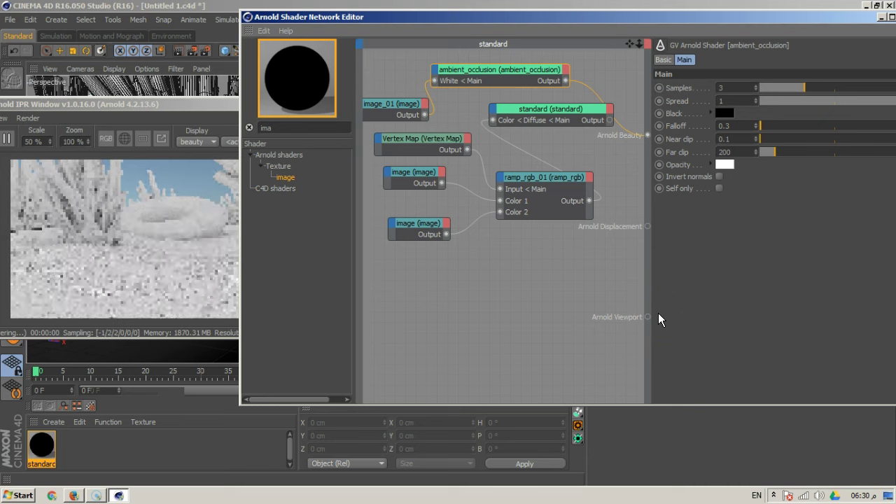
pyautogui.moveTo(746, 142); pyautogui.dragTo(680, 146)
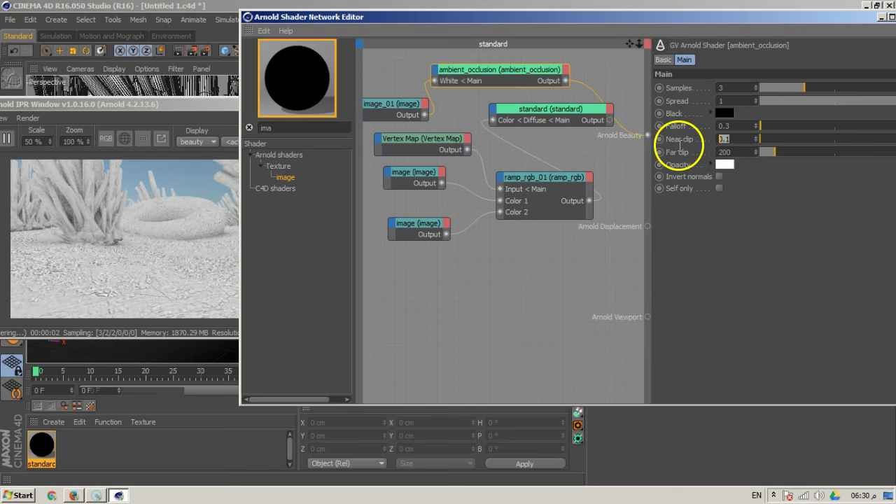
pyautogui.write('0')
pyautogui.press('Return')
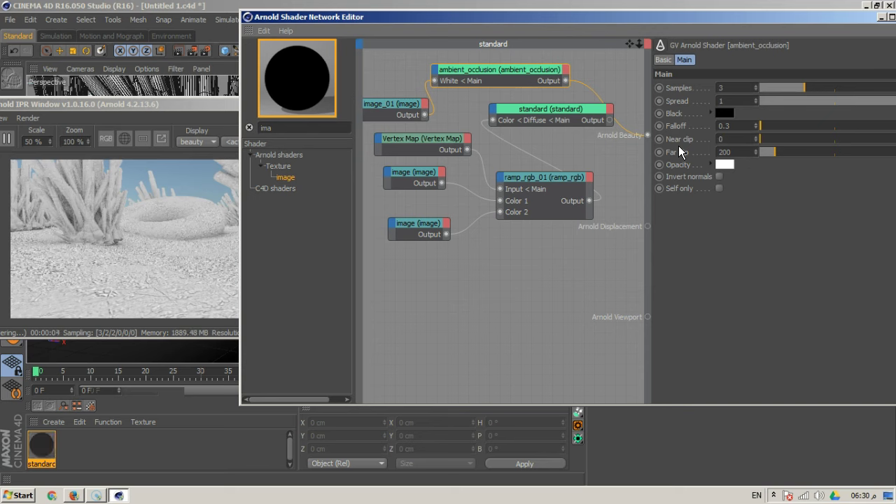
# Preview the ambient occlusion with Invert normals enabled, and disable the option again
pyautogui.click(738, 161)
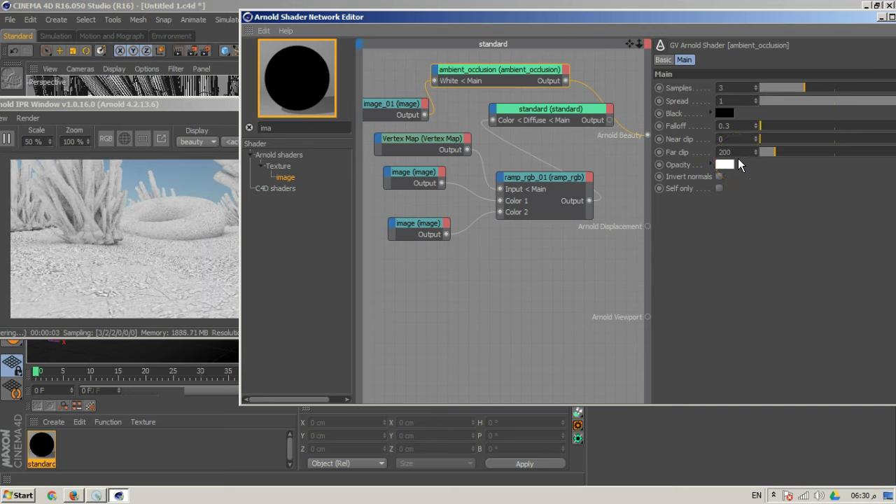
pyautogui.click(721, 176)
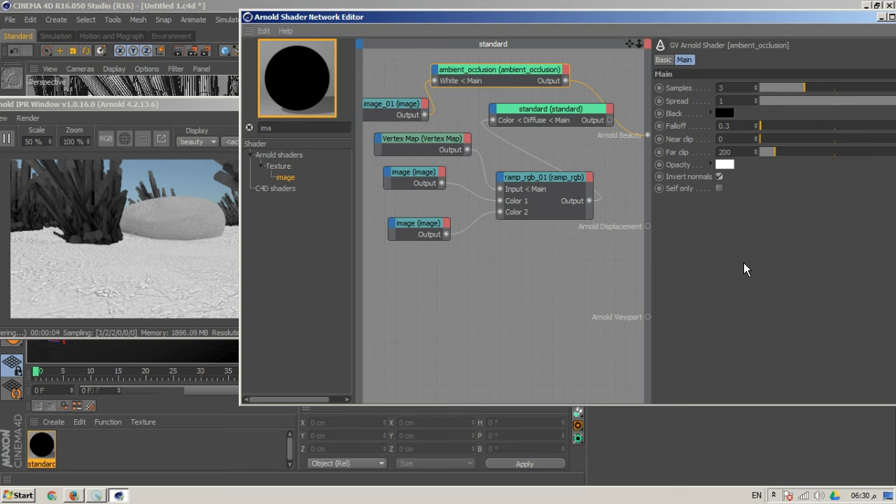
pyautogui.click(719, 177)
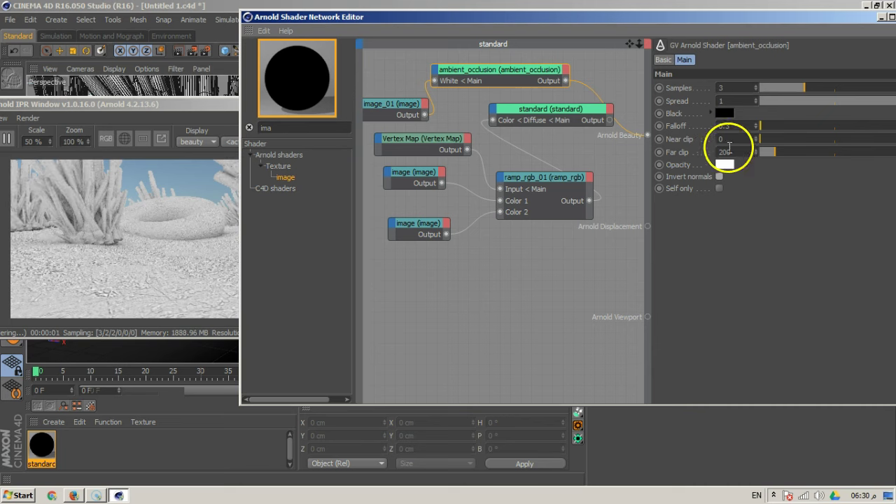
# Try occlusion Falloff values of 0.2 and 1, and settle on 0.1
pyautogui.click(741, 126)
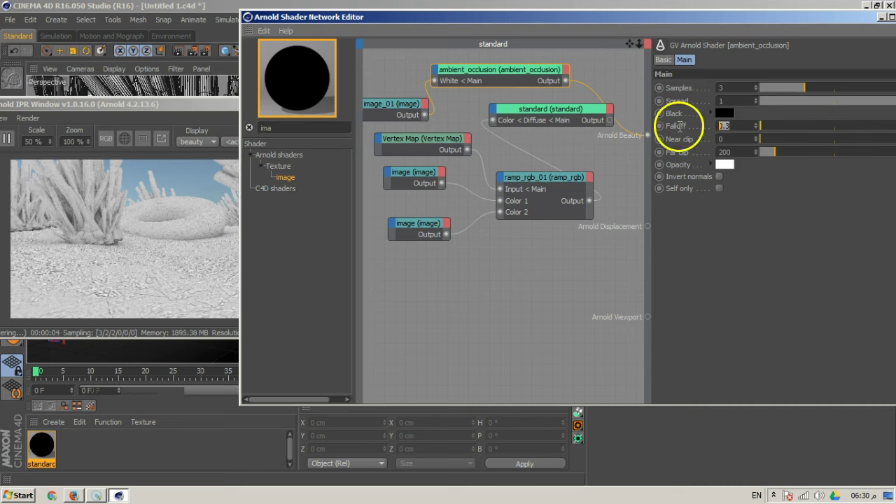
pyautogui.write('.2')
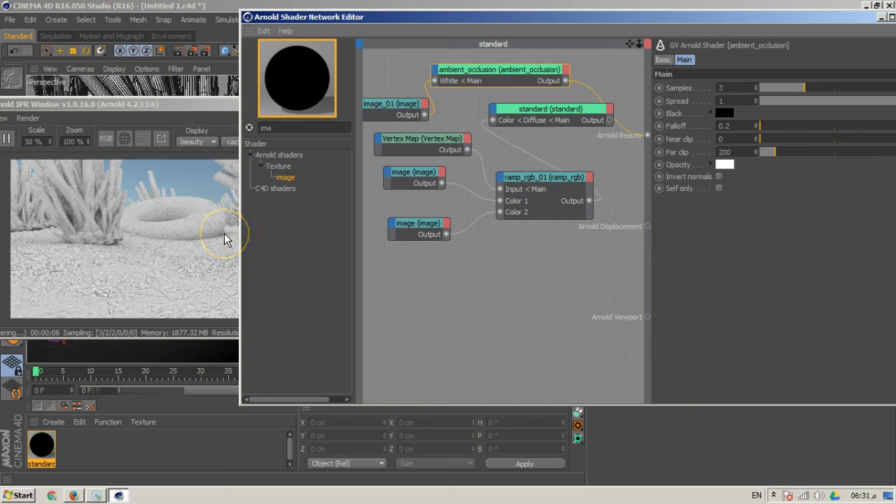
pyautogui.click(700, 131)
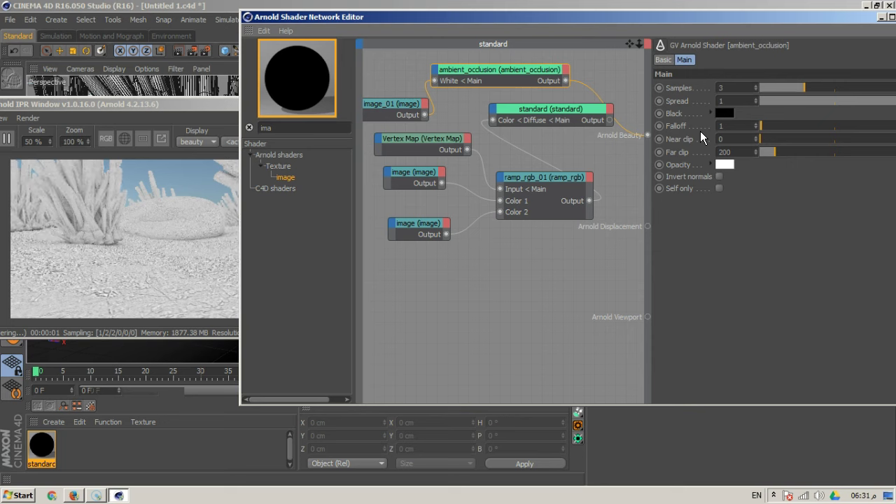
pyautogui.click(735, 123)
pyautogui.write('0.1')
pyautogui.press('Return')
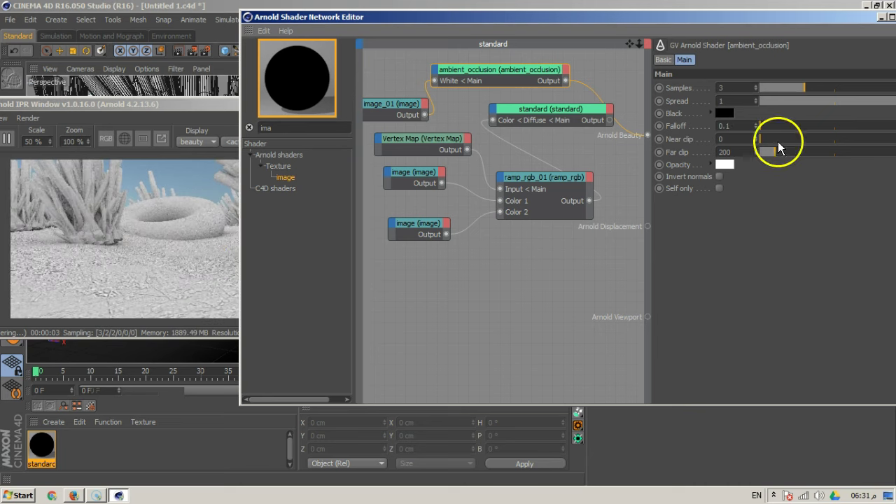
# Move the shader network beside the IPR render and connect the standard node's output back to Arnold Beauty
pyautogui.moveTo(731, 20); pyautogui.dragTo(446, 239)
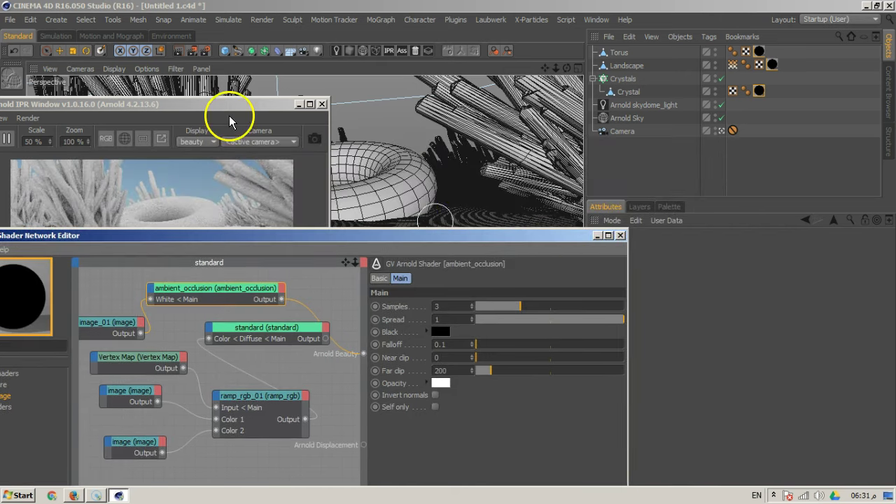
pyautogui.moveTo(310, 236); pyautogui.dragTo(515, 82)
pyautogui.moveTo(532, 188); pyautogui.dragTo(569, 201)
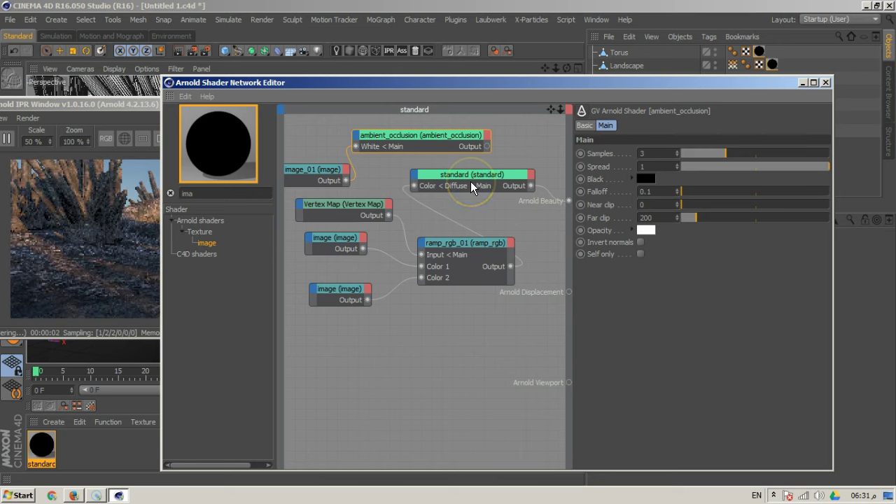
# Widen the node graph, move image_01 clear of the ambient_occlusion node, and lower the ramp_rgb_01 node slightly
pyautogui.moveTo(574, 357); pyautogui.dragTo(686, 344)
pyautogui.moveTo(370, 167); pyautogui.dragTo(330, 138)
pyautogui.moveTo(534, 245); pyautogui.dragTo(524, 263)
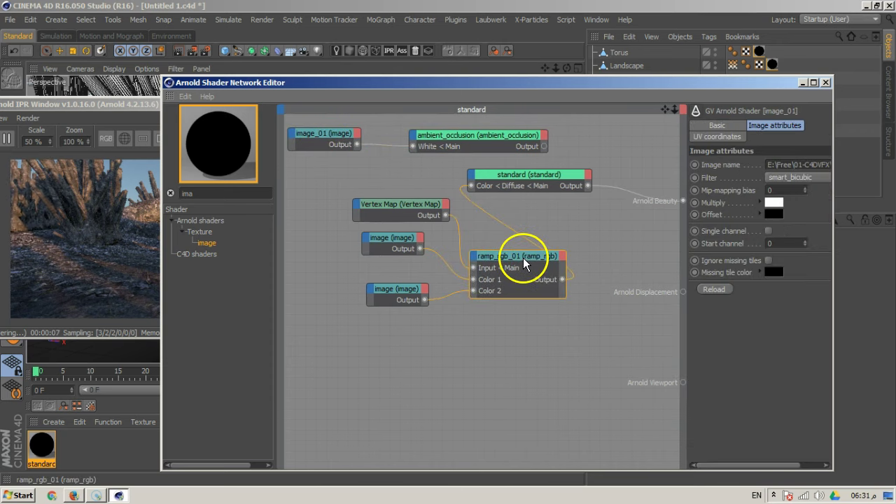
# Find the composite shader and add it to the node graph below the ambient_occlusion node
pyautogui.write('com')
pyautogui.click(164, 174)
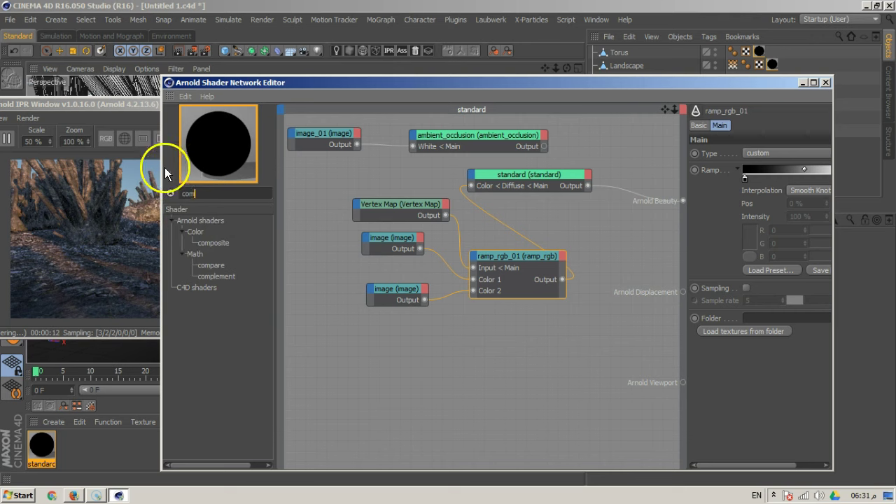
pyautogui.moveTo(213, 244); pyautogui.dragTo(391, 173)
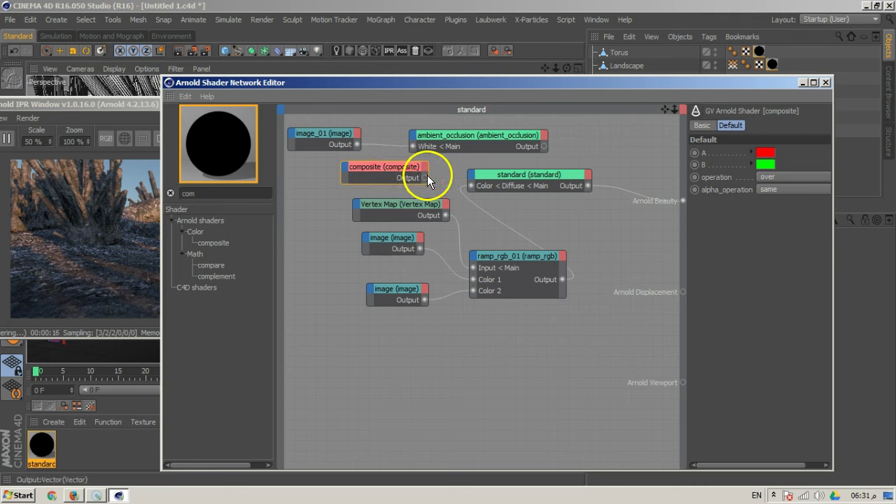
# Spread out the existing nodes to make room and connect the composite output to the standard node's Diffuse Color
pyautogui.moveTo(517, 180); pyautogui.dragTo(574, 178)
pyautogui.moveTo(386, 292); pyautogui.dragTo(346, 304)
pyautogui.moveTo(386, 243); pyautogui.dragTo(328, 270)
pyautogui.moveTo(398, 206); pyautogui.dragTo(345, 229)
pyautogui.moveTo(516, 262); pyautogui.dragTo(479, 274)
pyautogui.moveTo(424, 178); pyautogui.dragTo(537, 194)
pyautogui.moveTo(395, 171); pyautogui.dragTo(479, 176)
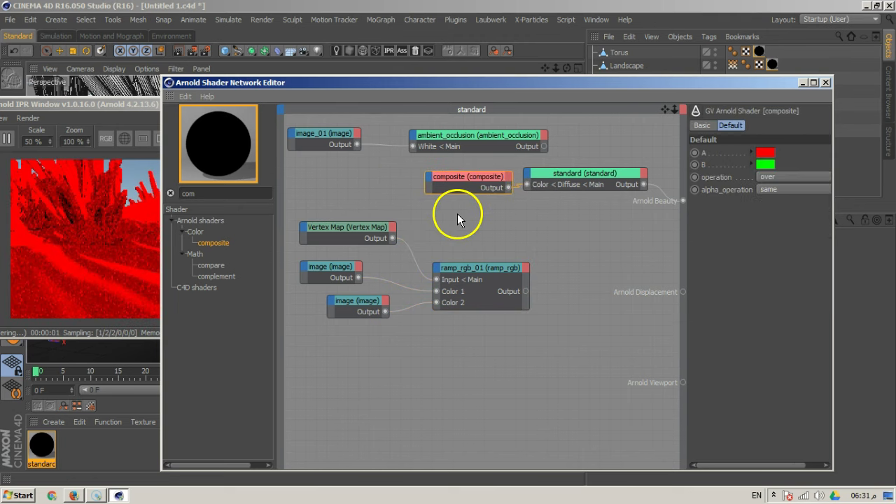
# Set the composite node's operation to multiply
pyautogui.moveTo(264, 82); pyautogui.dragTo(293, 79)
pyautogui.click(808, 170)
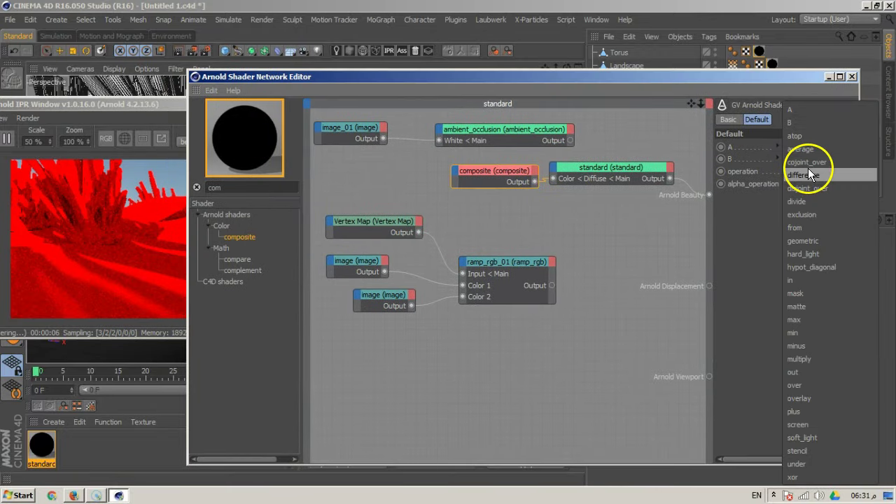
pyautogui.click(802, 359)
pyautogui.moveTo(357, 77); pyautogui.dragTo(329, 63)
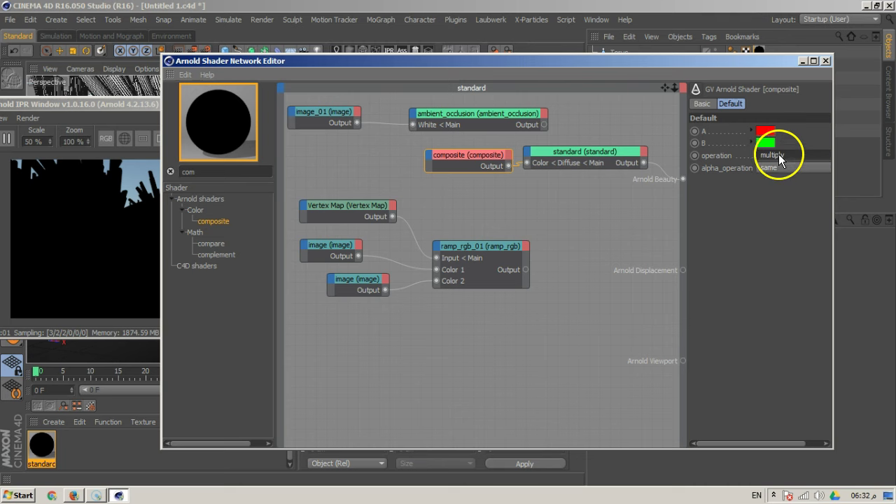
# Add the composite node's A and B inputs, feeding ambient_occlusion into A and ramp_rgb_01 into B
pyautogui.click(430, 156)
pyautogui.click(482, 166)
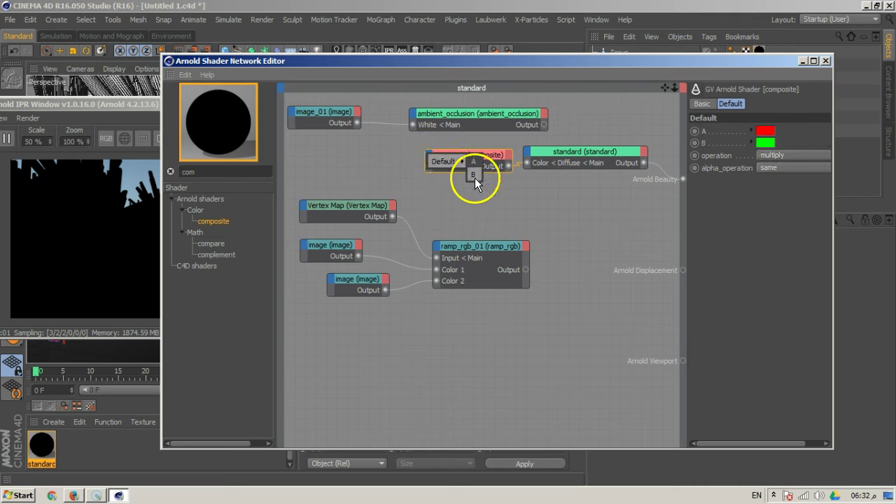
pyautogui.click(474, 175)
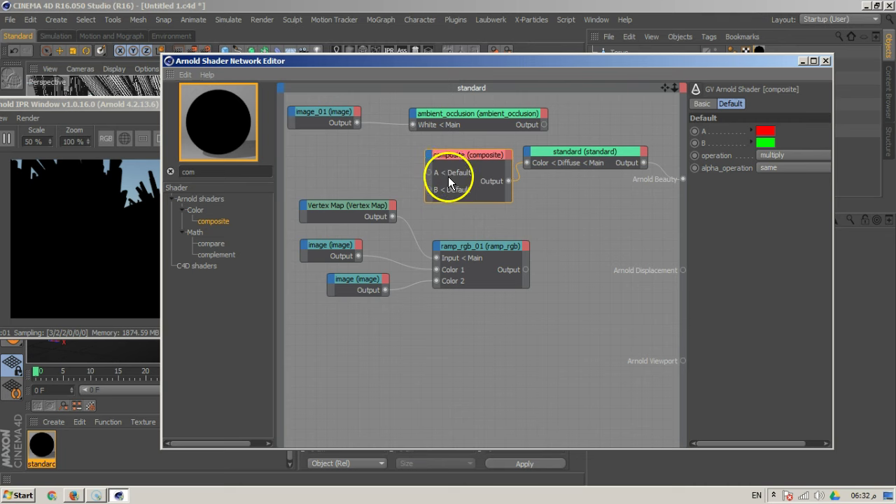
pyautogui.moveTo(543, 124); pyautogui.dragTo(429, 171)
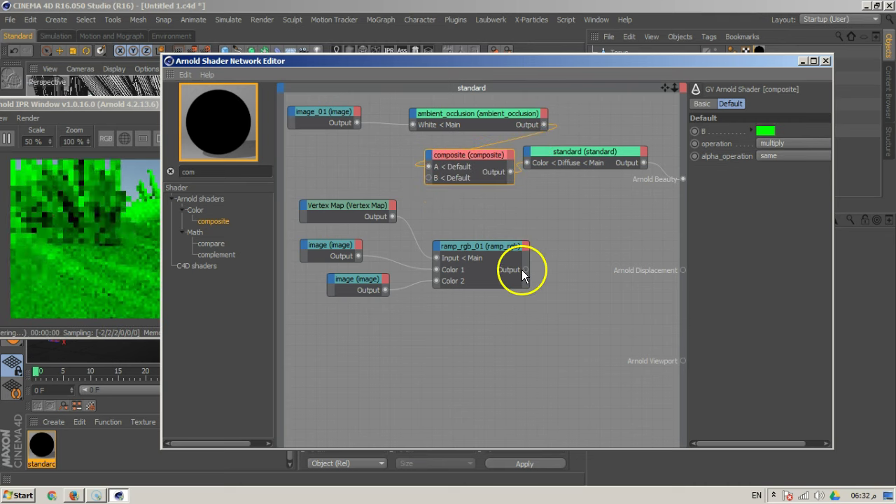
pyautogui.moveTo(438, 214); pyautogui.dragTo(427, 177)
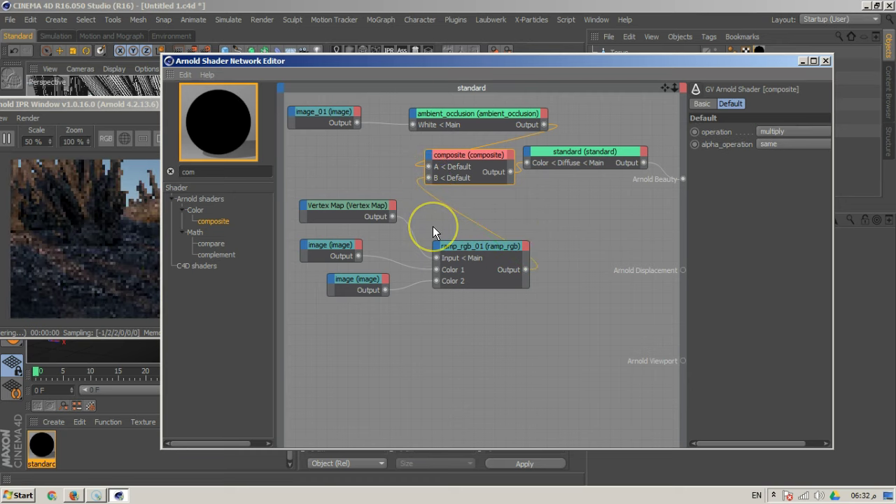
# Place the shader network beside the IPR render and space out the standard, composite and ambient_occlusion nodes
pyautogui.moveTo(362, 63); pyautogui.dragTo(581, 43)
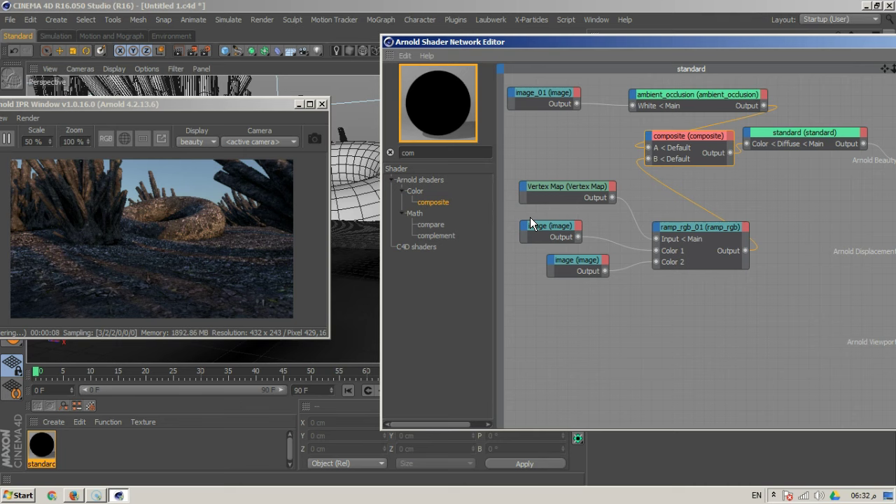
pyautogui.moveTo(567, 42); pyautogui.dragTo(486, 41)
pyautogui.click(684, 132)
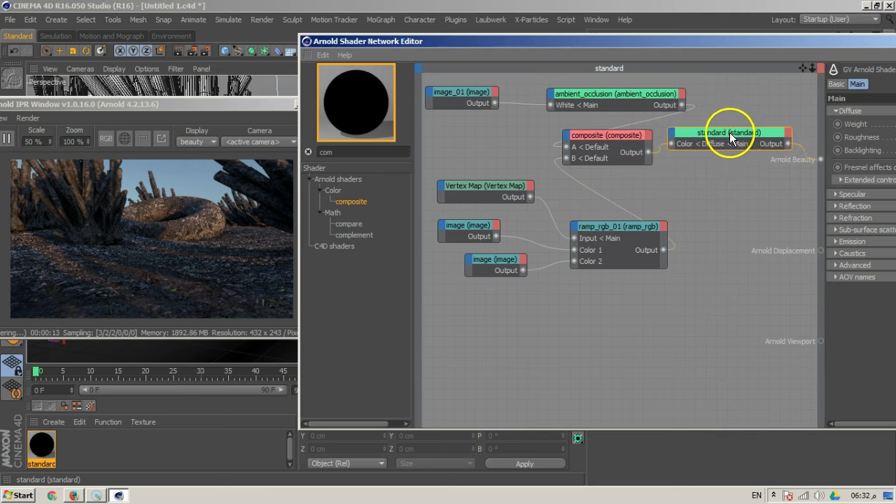
pyautogui.moveTo(730, 132); pyautogui.dragTo(756, 158)
pyautogui.moveTo(600, 135); pyautogui.dragTo(626, 147)
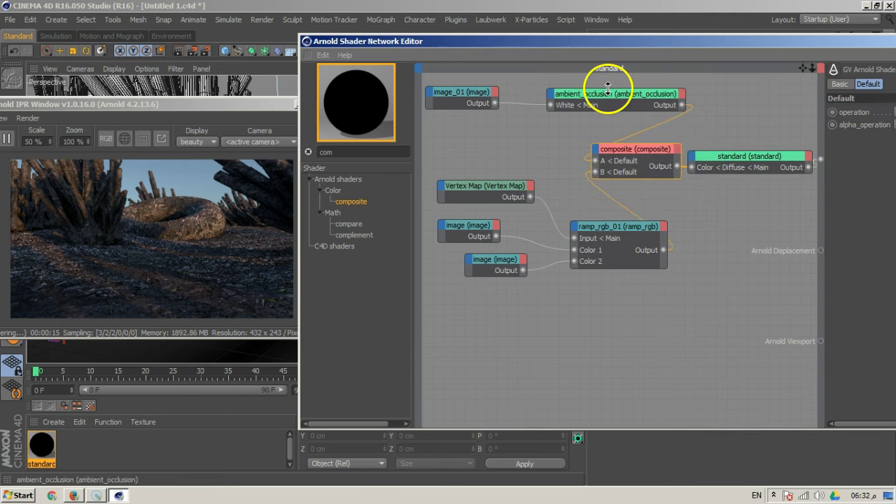
pyautogui.moveTo(608, 96); pyautogui.dragTo(578, 94)
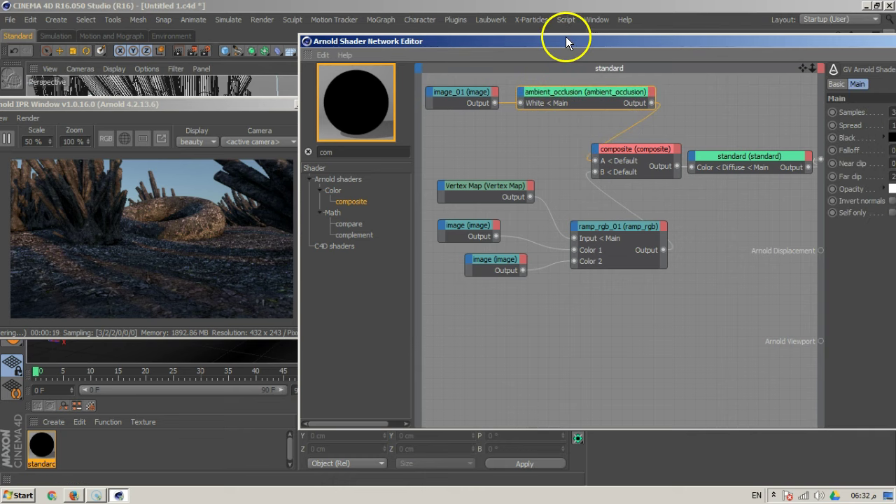
pyautogui.moveTo(565, 42); pyautogui.dragTo(513, 42)
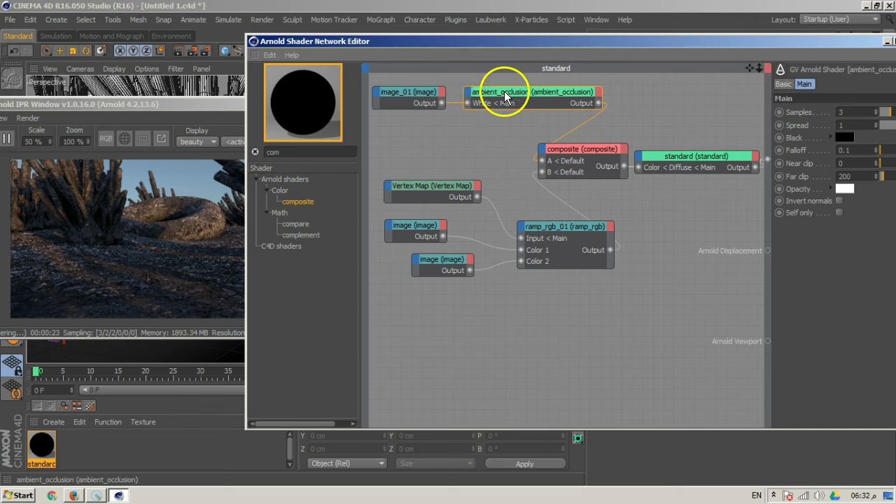
# Find the color_correct shader and add it to the graph below image_01
pyautogui.press('BackSpace')
pyautogui.press('BackSpace')
pyautogui.write('lo')
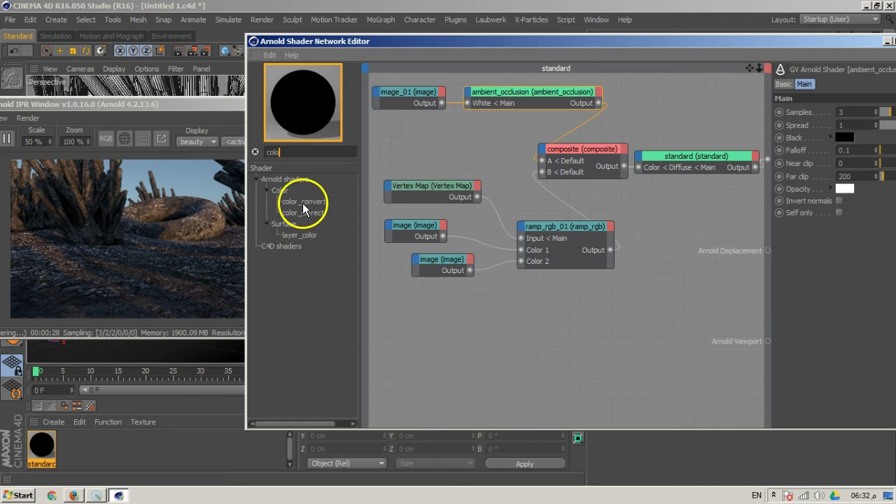
pyautogui.moveTo(310, 213); pyautogui.dragTo(468, 140)
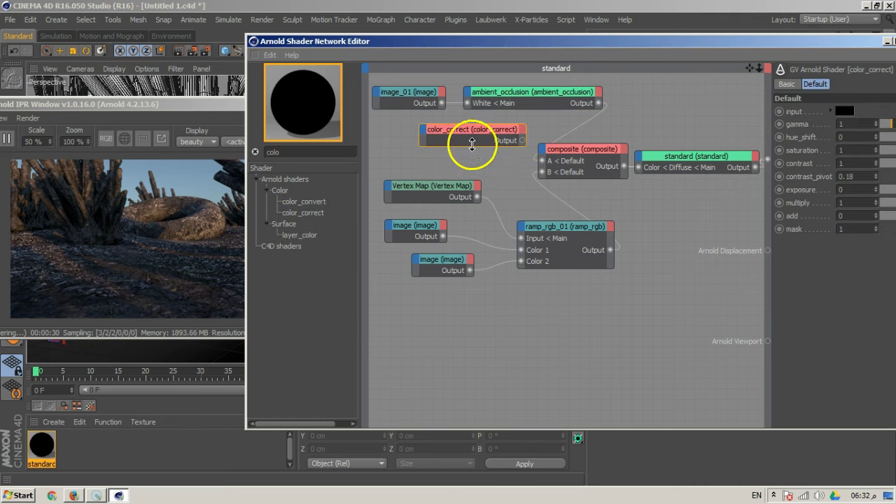
# Insert color_correct between image_01 and the ambient_occlusion node's White input, using its own input port
pyautogui.moveTo(441, 103); pyautogui.dragTo(429, 138)
pyautogui.moveTo(440, 138)
pyautogui.click(472, 138)
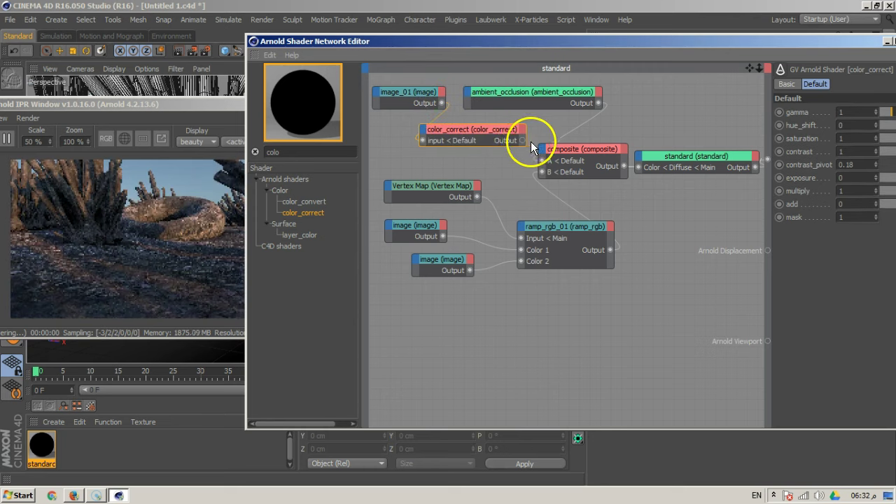
pyautogui.click(467, 95)
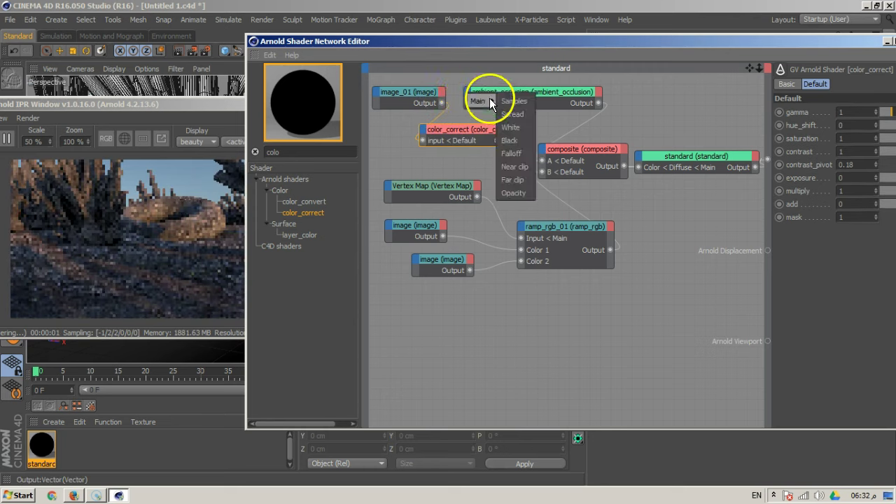
pyautogui.click(513, 131)
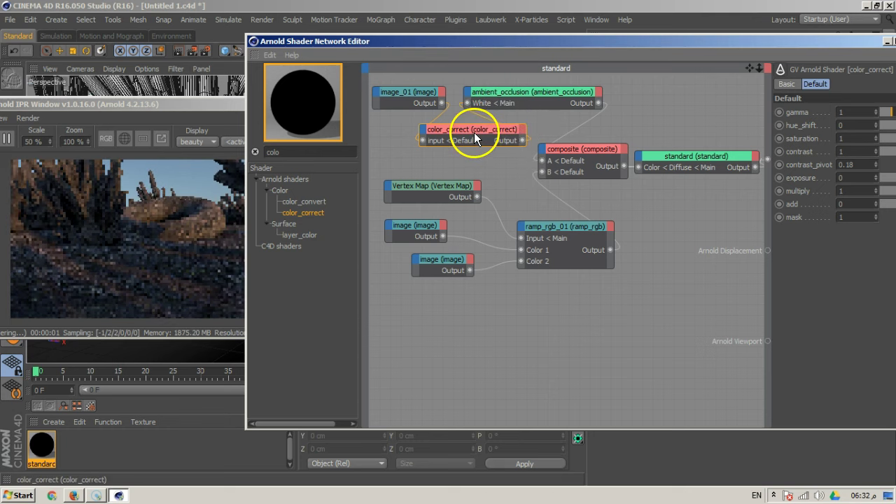
# Preview color_correct directly through Arnold Beauty, trying gamma values of 0.47 and 1.08
pyautogui.moveTo(523, 41); pyautogui.dragTo(299, 270)
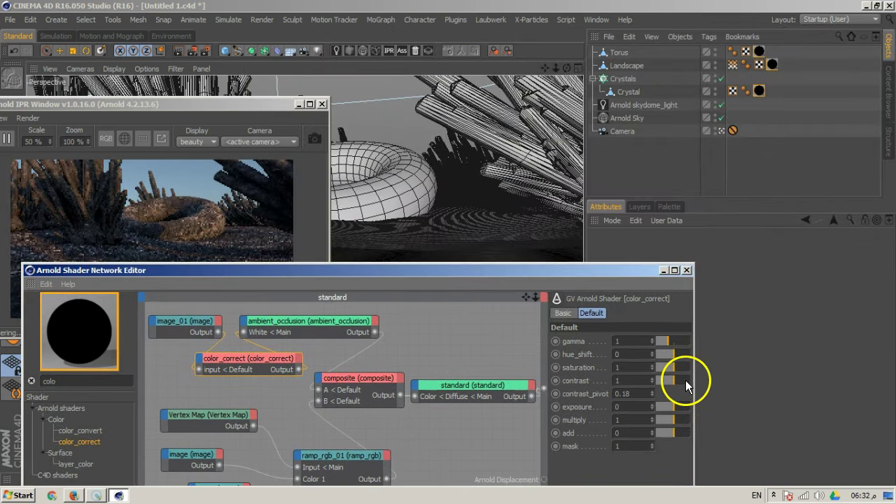
pyautogui.moveTo(668, 344); pyautogui.dragTo(662, 344)
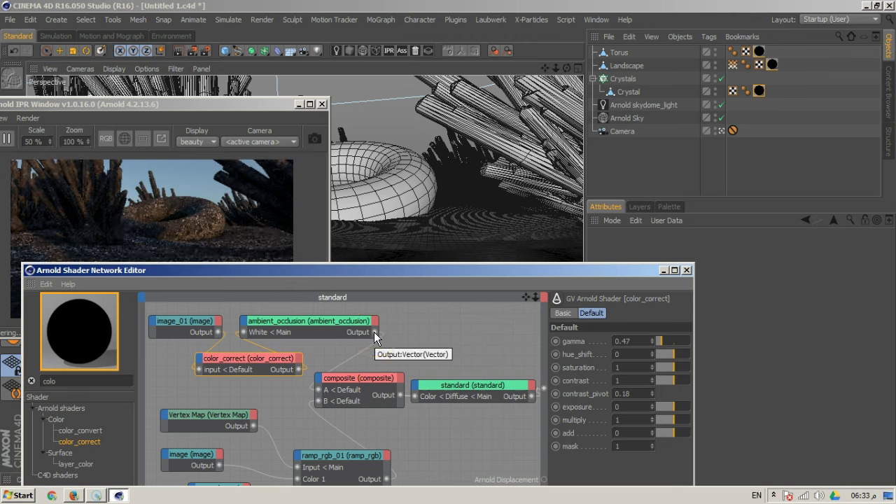
pyautogui.hotkey('ctrl', 'z')
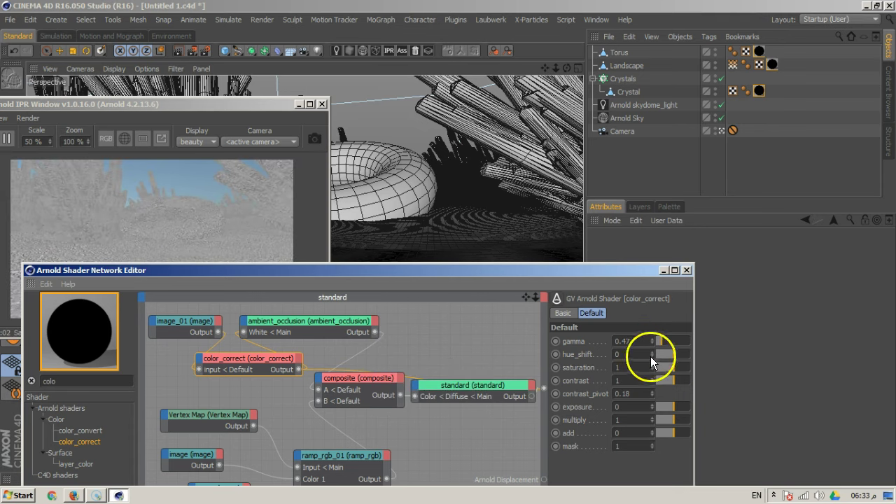
pyautogui.moveTo(666, 341); pyautogui.dragTo(669, 343)
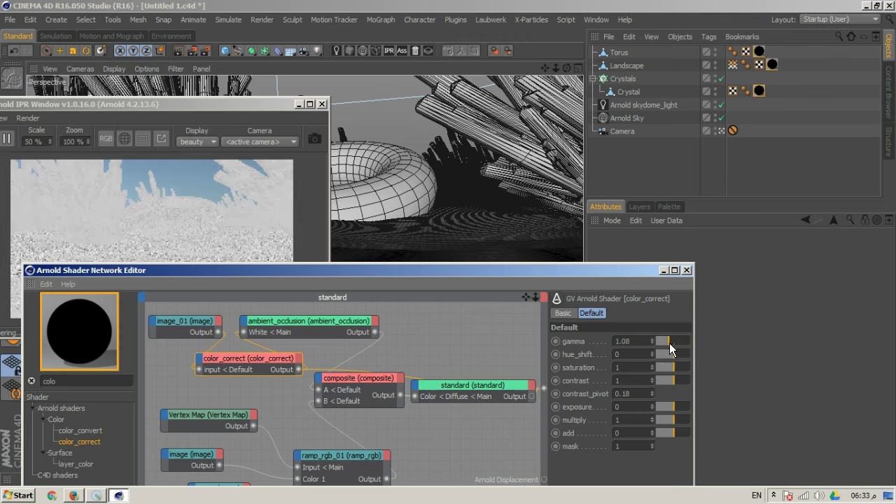
# Widen the shader editor, try color_correct contrast 1.42 with gamma 0.45, and examine the IPR render
pyautogui.moveTo(694, 406); pyautogui.dragTo(786, 392)
pyautogui.click(762, 381)
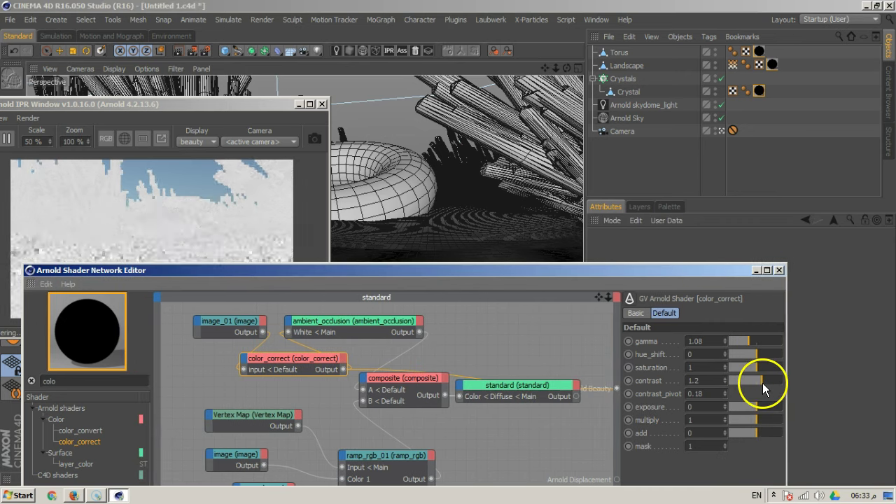
pyautogui.click(768, 381)
pyautogui.click(742, 341)
pyautogui.click(737, 341)
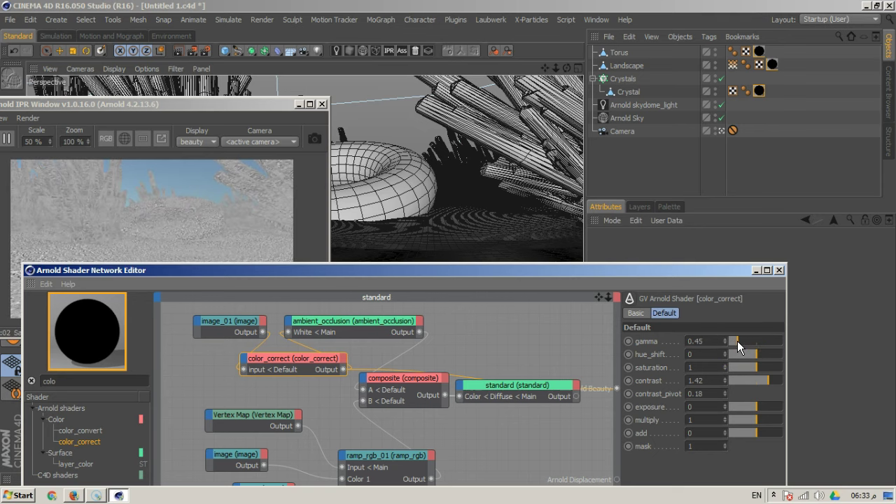
pyautogui.moveTo(522, 270); pyautogui.dragTo(608, 107)
pyautogui.click(95, 245)
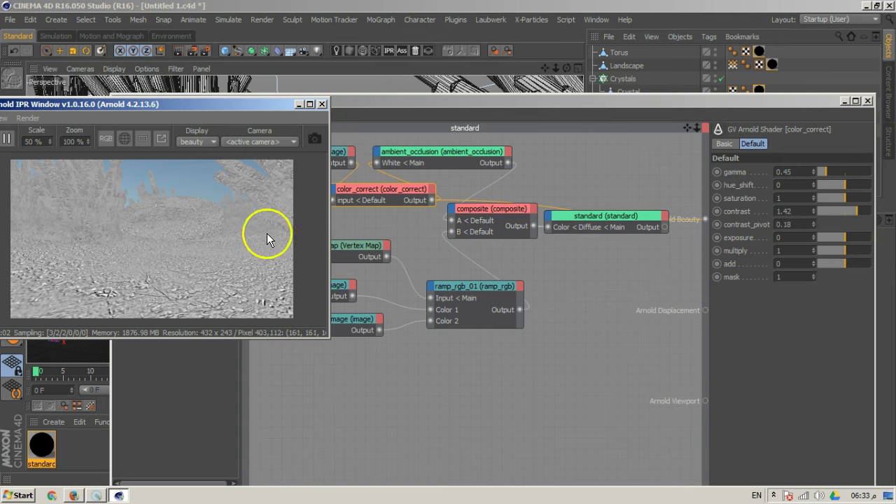
pyautogui.click(827, 173)
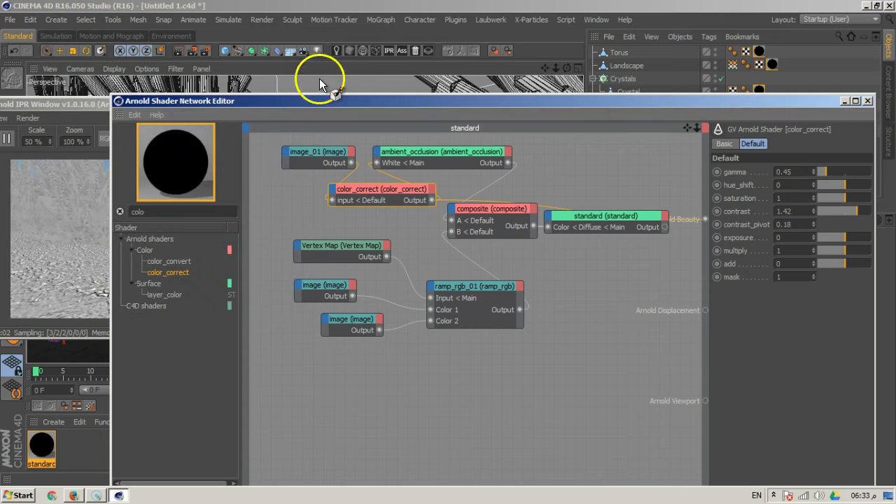
# Try color_correct gamma 0.88, and settle on contrast 1.77, exposure -0.6 and gamma 0.77
pyautogui.moveTo(319, 105); pyautogui.dragTo(280, 201)
pyautogui.moveTo(796, 275); pyautogui.dragTo(803, 274)
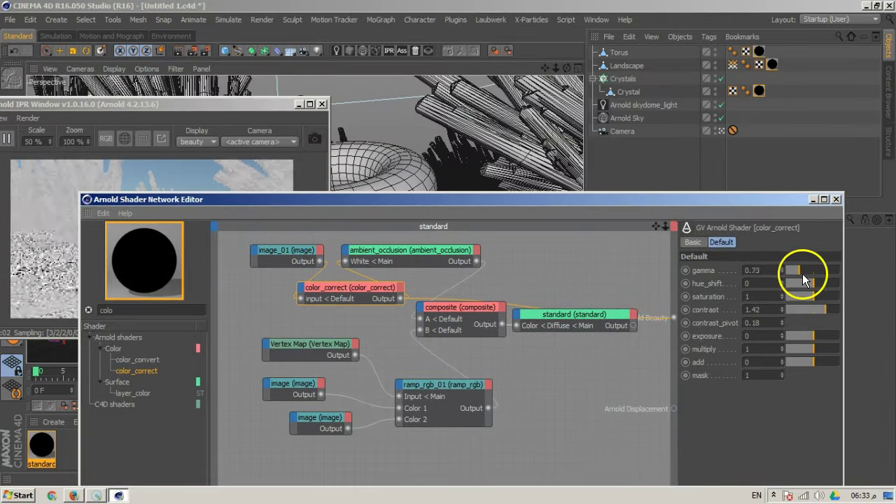
pyautogui.moveTo(359, 203); pyautogui.dragTo(332, 304)
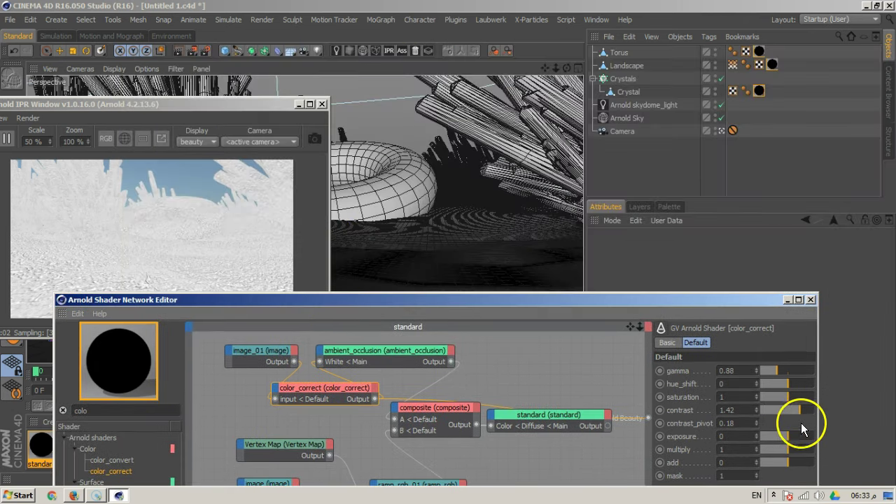
pyautogui.moveTo(801, 412); pyautogui.dragTo(810, 412)
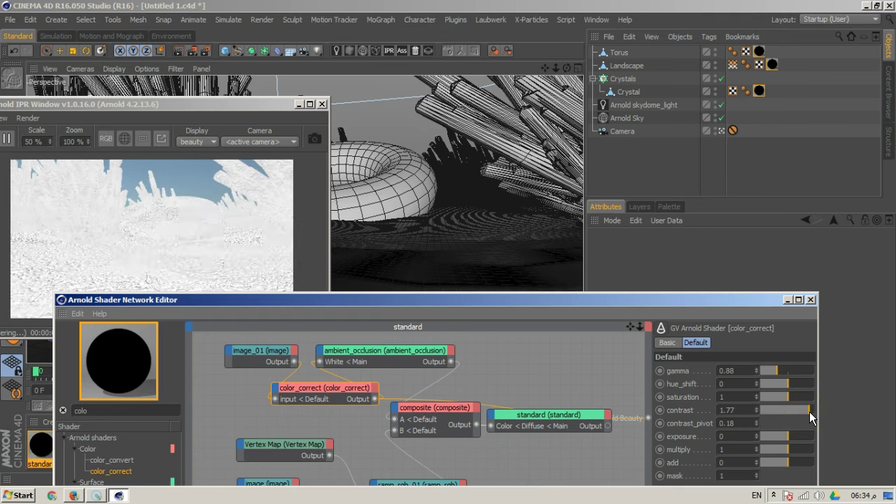
pyautogui.moveTo(787, 436); pyautogui.dragTo(785, 437)
pyautogui.moveTo(777, 376); pyautogui.dragTo(775, 373)
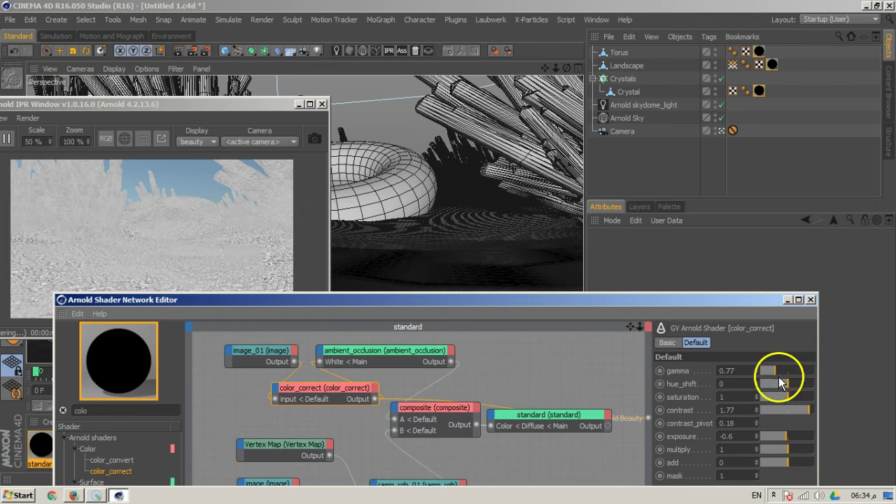
# Connect the standard node's output back to Arnold Beauty and check the composited ground in the IPR render
pyautogui.moveTo(490, 300); pyautogui.dragTo(526, 154)
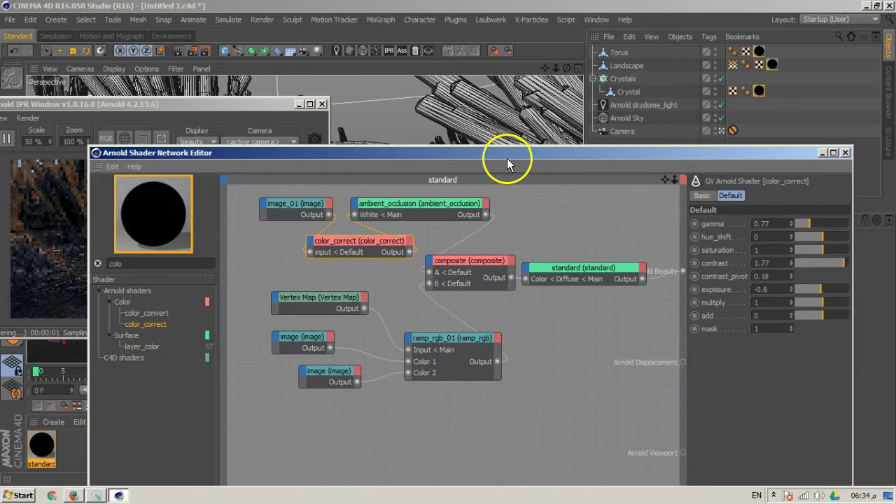
pyautogui.moveTo(507, 158); pyautogui.dragTo(755, 101)
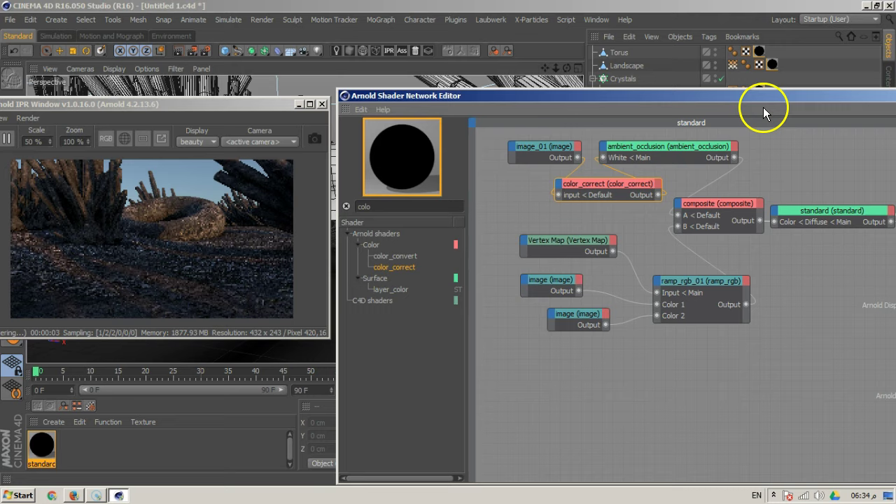
pyautogui.moveTo(669, 94); pyautogui.dragTo(433, 42)
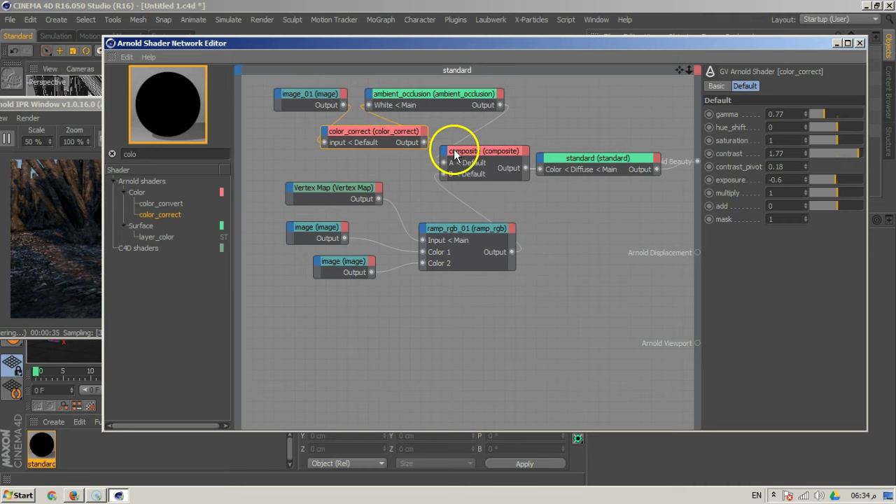
# Find normal_displacement in the shader library, add it to the network, and connect its output to Arnold Displacement
pyautogui.click(469, 315)
pyautogui.moveTo(387, 50); pyautogui.dragTo(427, 89)
pyautogui.click(79, 493)
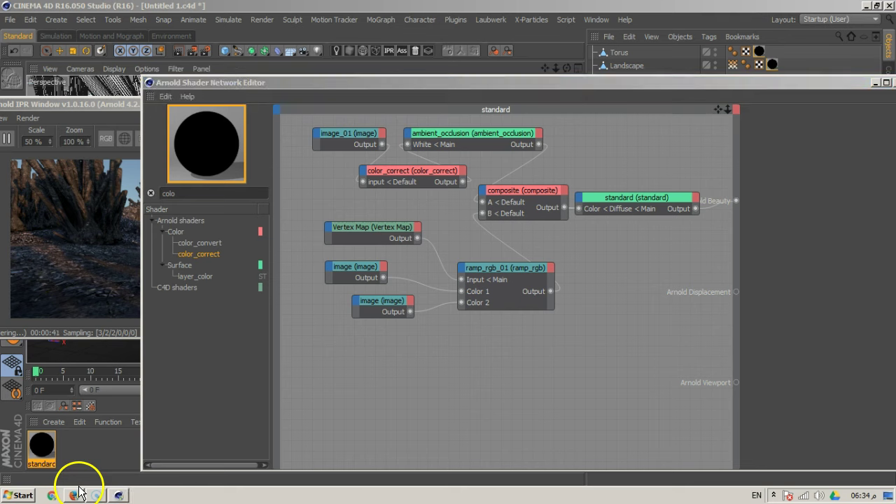
pyautogui.click(507, 399)
pyautogui.moveTo(191, 195); pyautogui.dragTo(137, 193)
pyautogui.write('displ')
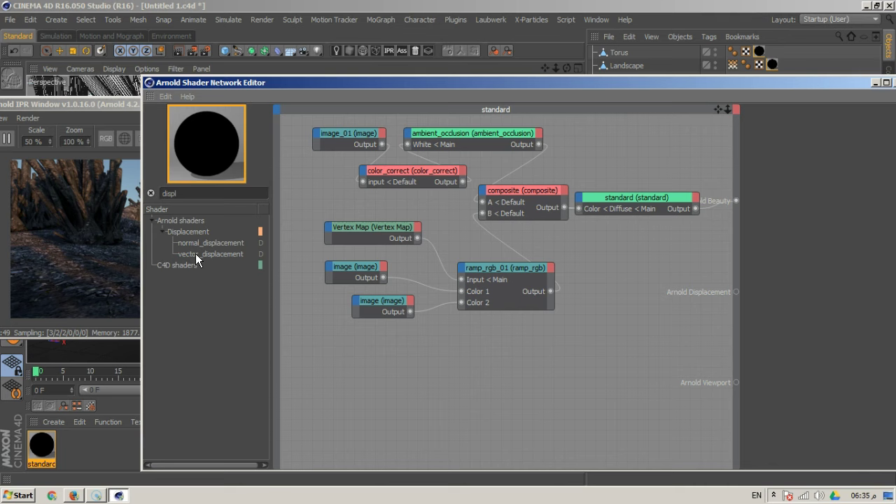
pyautogui.moveTo(196, 253); pyautogui.dragTo(575, 353)
pyautogui.moveTo(671, 338); pyautogui.dragTo(599, 351)
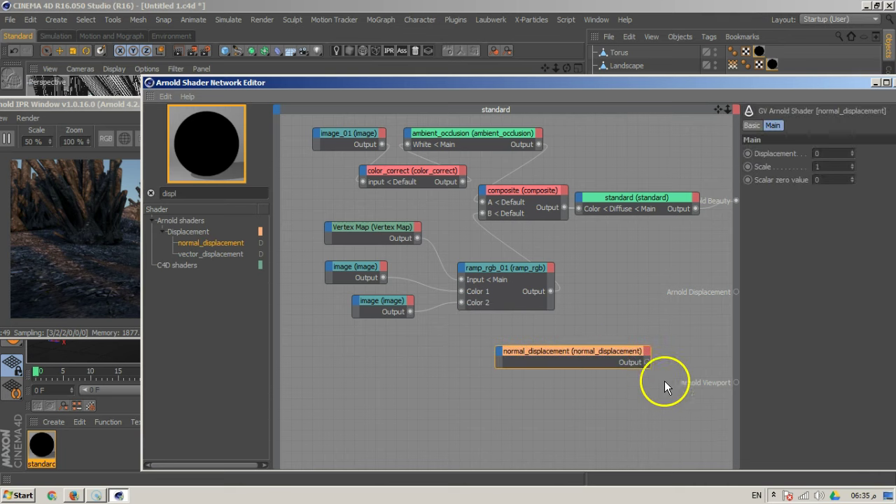
pyautogui.moveTo(650, 364); pyautogui.dragTo(736, 292)
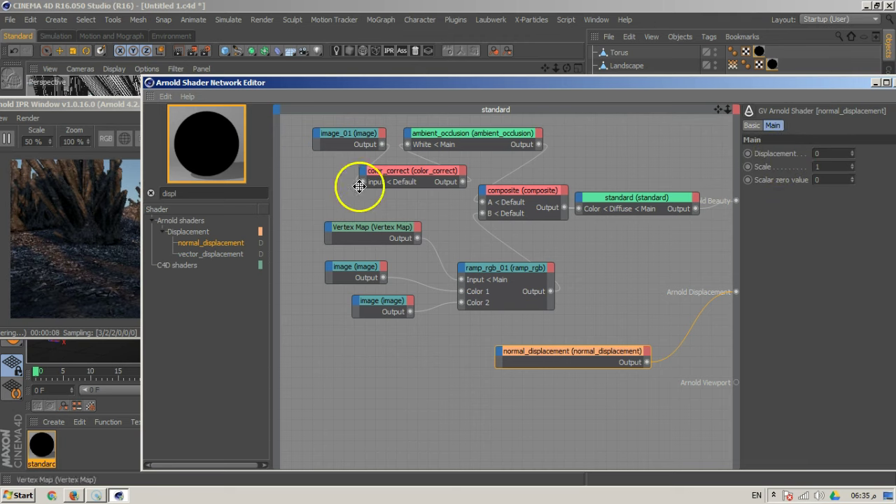
# Duplicate the image node feeding ramp_rgb_01's Color 2 and connect the unlinked image to normal_displacement's Displacement input
pyautogui.moveTo(380, 309); pyautogui.dragTo(416, 369)
pyautogui.moveTo(369, 297); pyautogui.dragTo(364, 331)
pyautogui.moveTo(444, 381); pyautogui.dragTo(508, 365)
pyautogui.moveTo(511, 362)
pyautogui.click(518, 382)
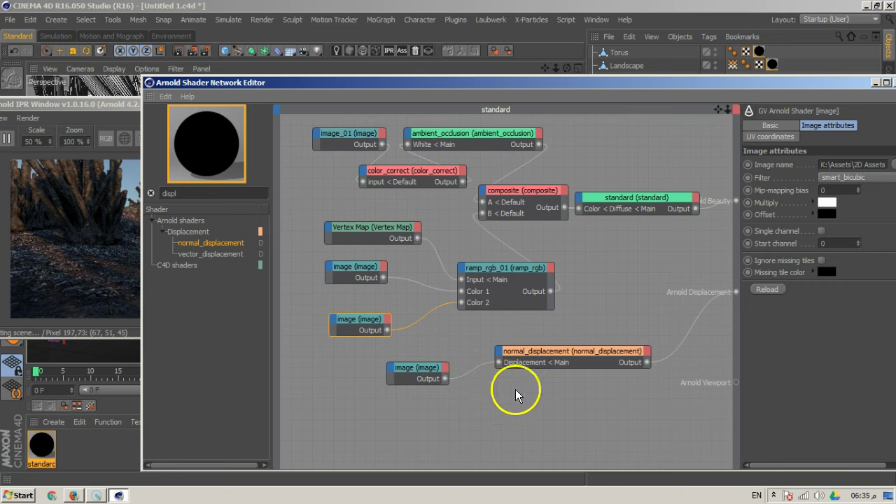
# Browse for the image node's file in 01-C4DVFX's TEX folder and delete the existing muddy-forest-floor DISP.png map
pyautogui.moveTo(693, 95); pyautogui.dragTo(622, 93)
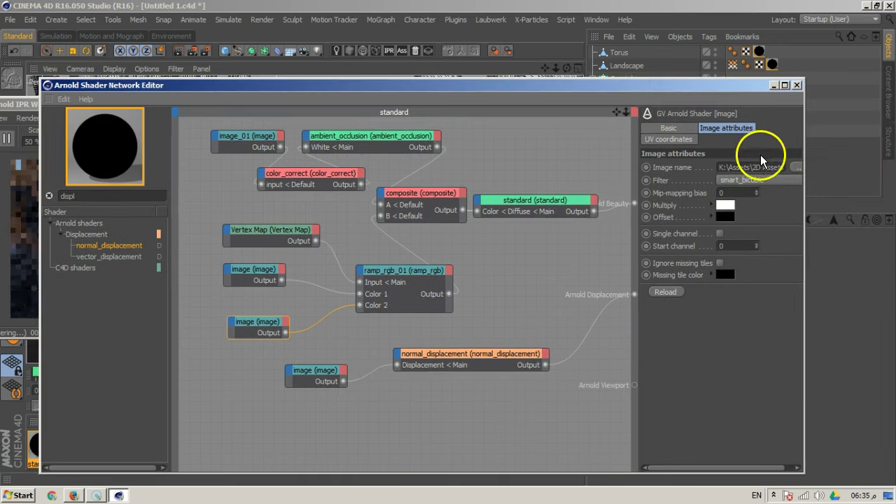
pyautogui.click(795, 168)
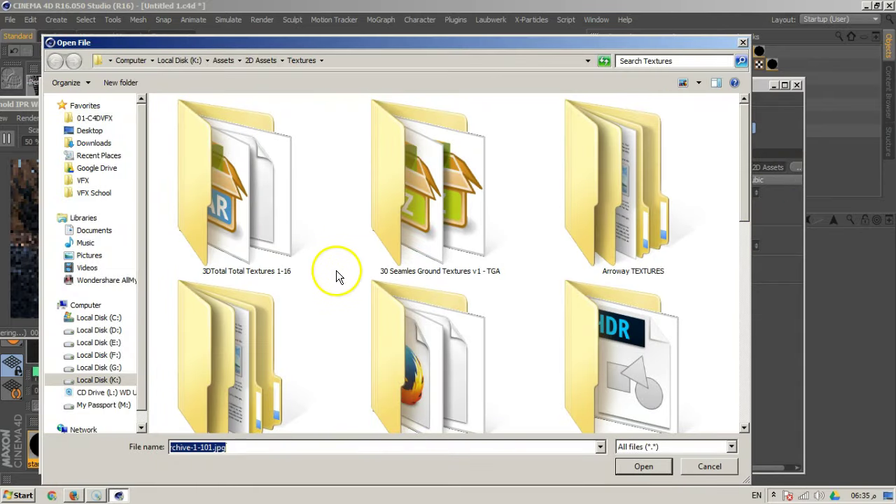
pyautogui.click(105, 118)
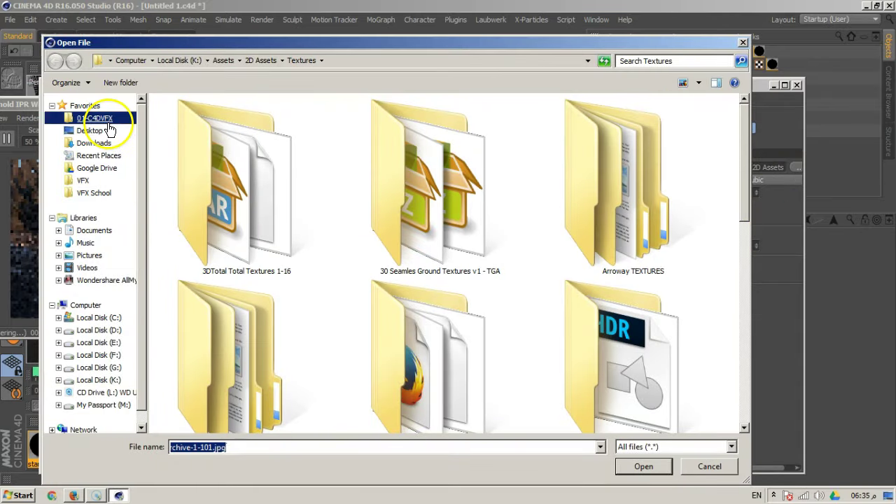
pyautogui.doubleClick(532, 238)
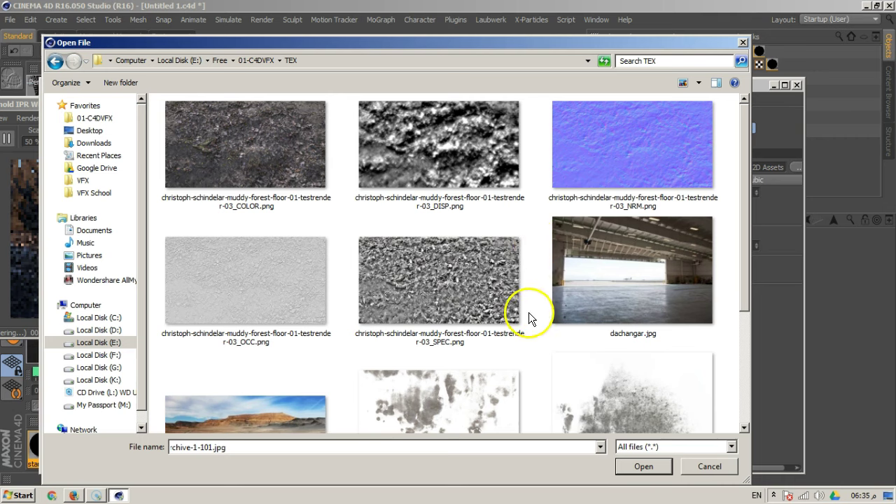
pyautogui.click(444, 158)
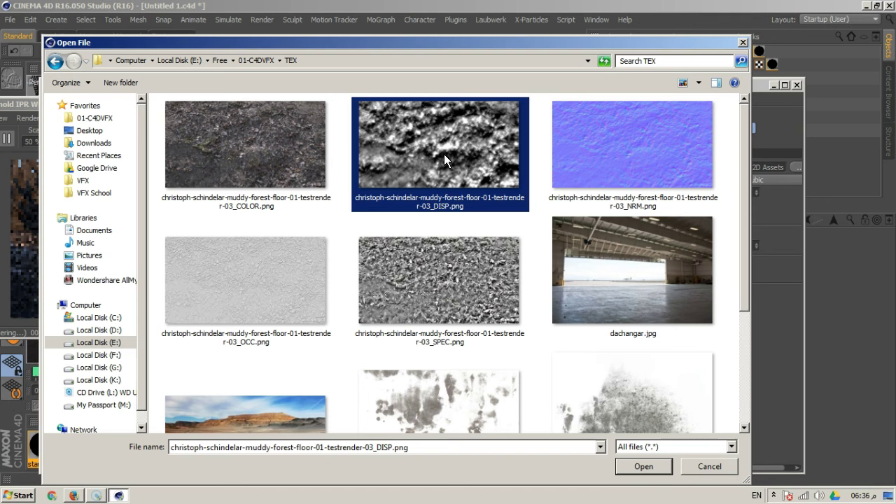
pyautogui.click(444, 157)
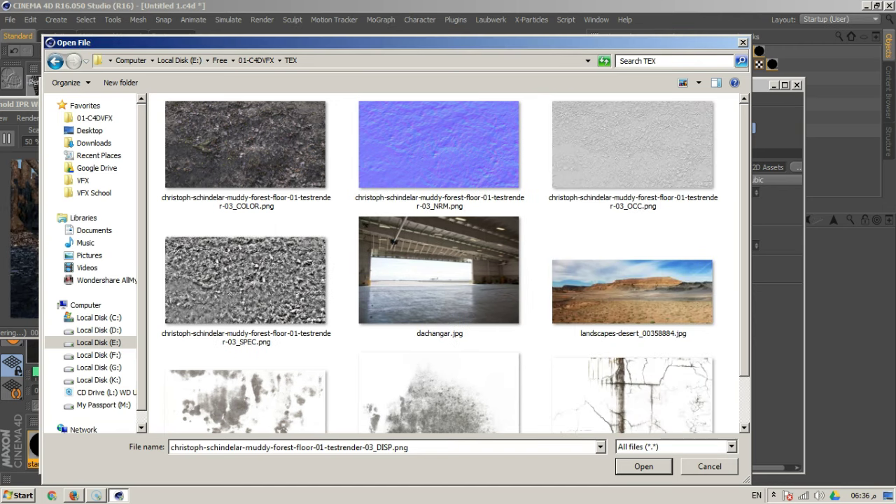
# Launch CrazyBump, open the muddy-forest-floor texture, and choose the shape with the dark central hollow
pyautogui.click(8, 497)
pyautogui.write('craz')
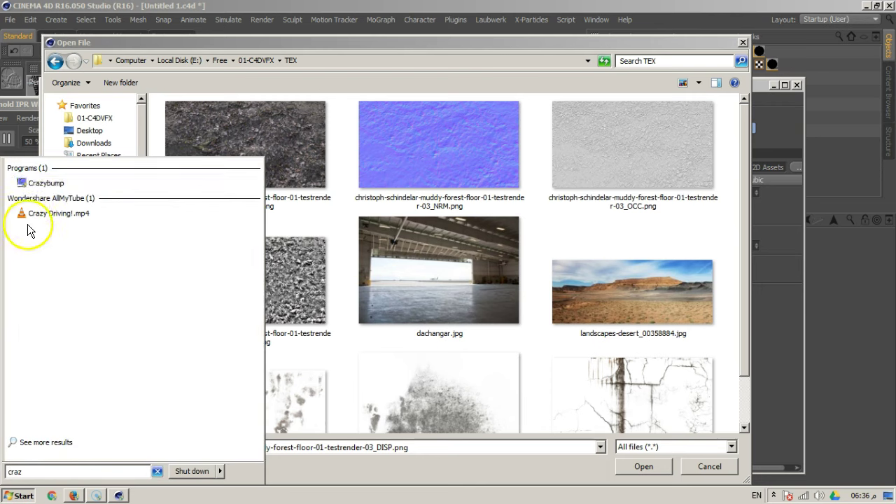
pyautogui.click(42, 183)
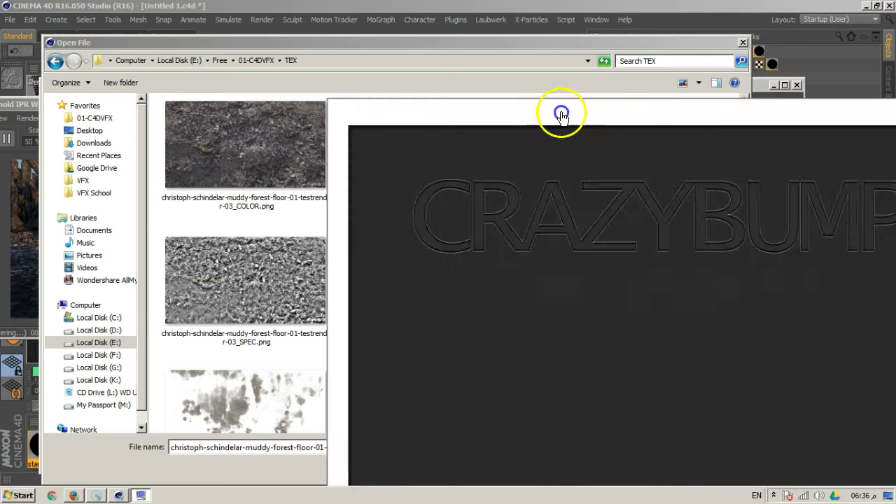
pyautogui.click(175, 479)
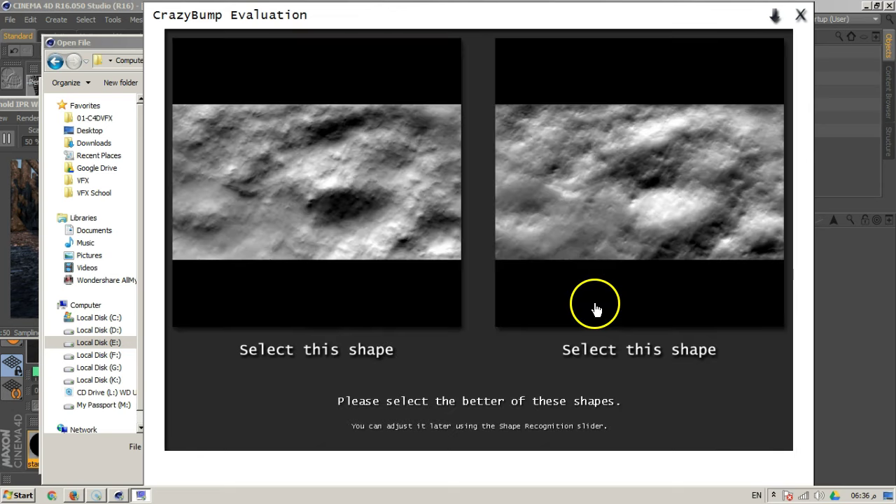
pyautogui.click(362, 199)
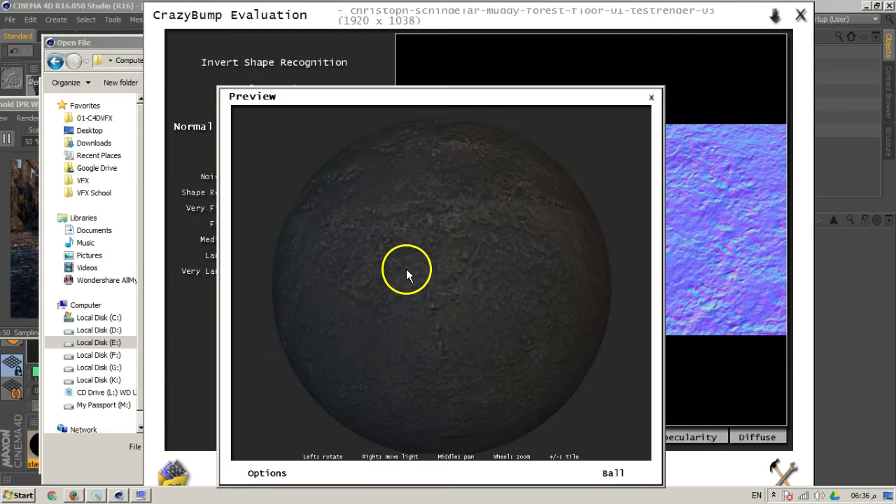
# Display the displacement map, reduce the normal map Intensity to 4, and raise Enhance Detail to 99
pyautogui.moveTo(418, 94); pyautogui.dragTo(214, 427)
pyautogui.click(523, 437)
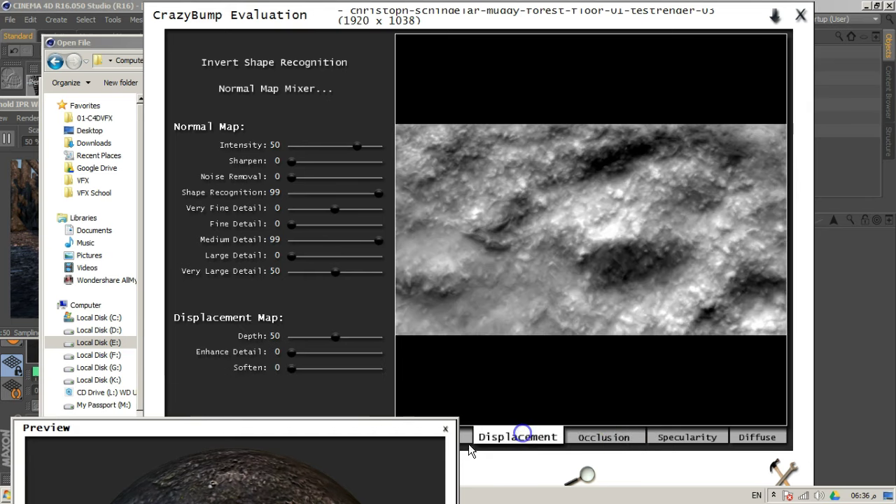
pyautogui.moveTo(372, 426); pyautogui.dragTo(833, 26)
pyautogui.moveTo(383, 149); pyautogui.dragTo(337, 151)
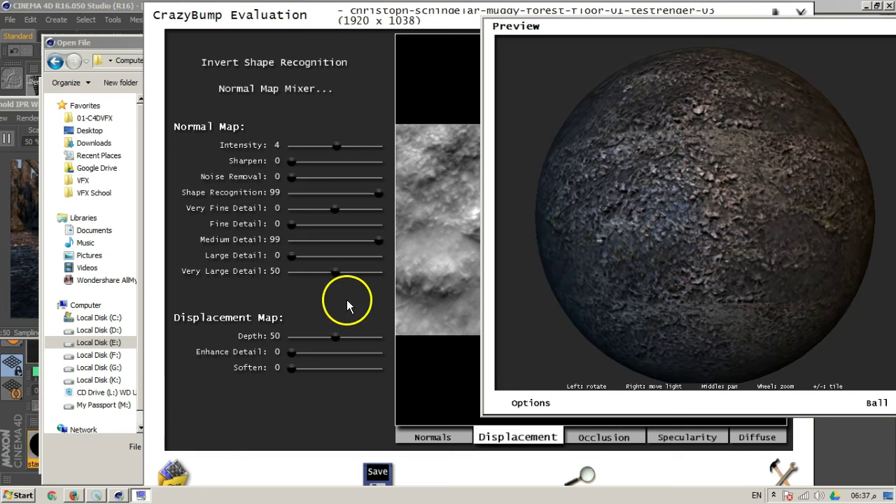
pyautogui.moveTo(293, 352); pyautogui.dragTo(411, 355)
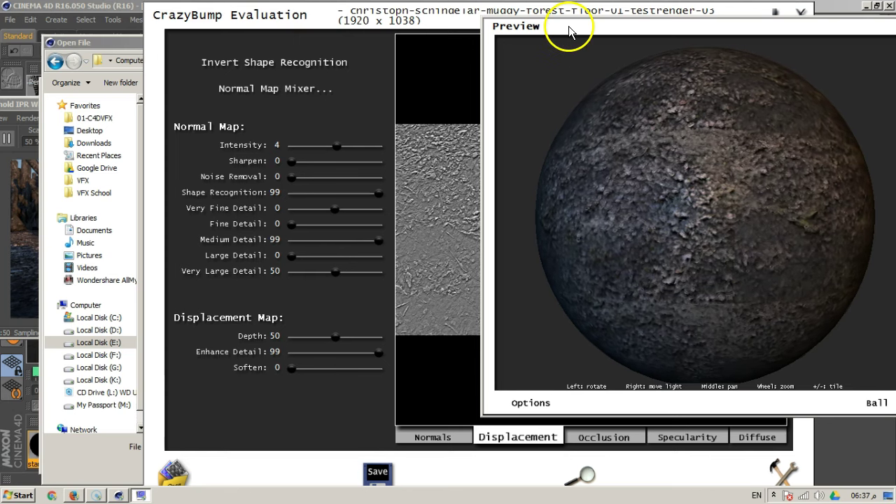
# Set the displacement Depth to 85 and the normal map Intensity to 32, leaving Noise Removal at 0
pyautogui.moveTo(569, 31); pyautogui.dragTo(886, 124)
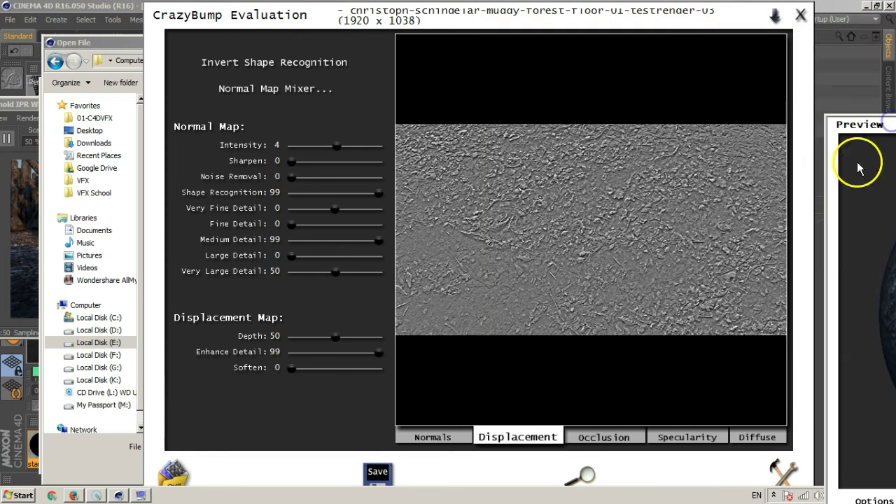
pyautogui.moveTo(335, 337); pyautogui.dragTo(365, 344)
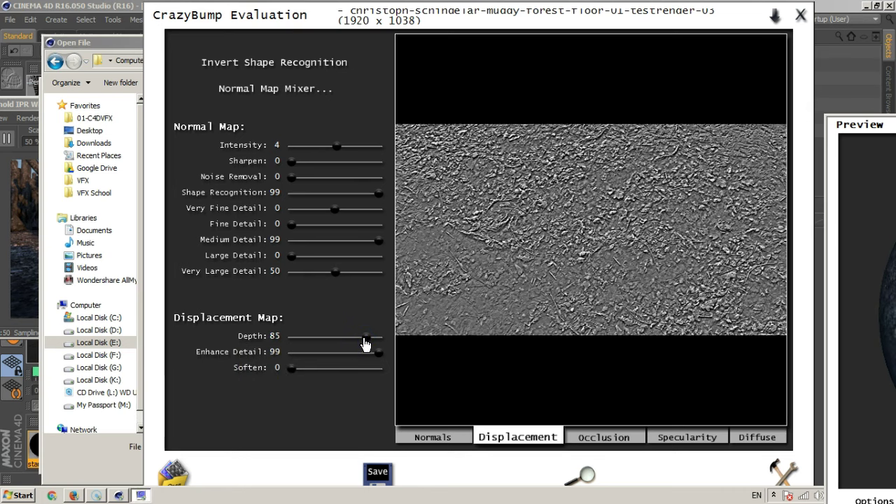
pyautogui.moveTo(346, 147); pyautogui.dragTo(354, 152)
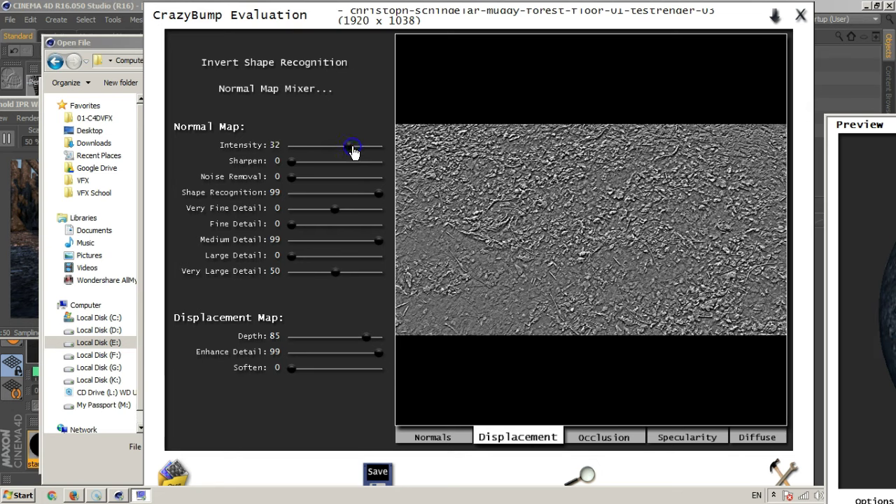
pyautogui.moveTo(291, 177)
pyautogui.mouseDown()
pyautogui.moveTo(392, 179)
pyautogui.moveTo(300, 180)
pyautogui.moveTo(294, 190)
pyautogui.mouseUp()
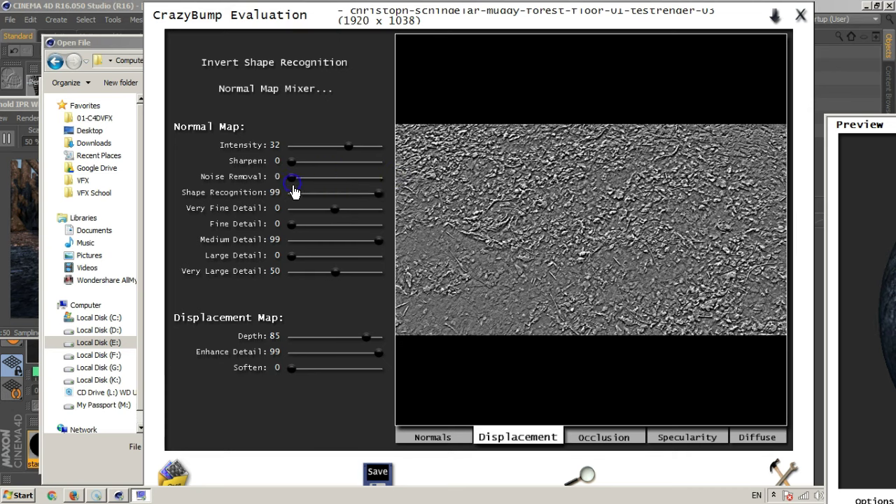
# Examine the textured ball preview up close under a different light direction, and clear it away from the map
pyautogui.moveTo(895, 125); pyautogui.dragTo(470, 132)
pyautogui.moveTo(378, 248); pyautogui.dragTo(350, 229, button='right')
pyautogui.moveTo(496, 356); pyautogui.dragTo(432, 281, button='right')
pyautogui.scroll(5, 422, 320)
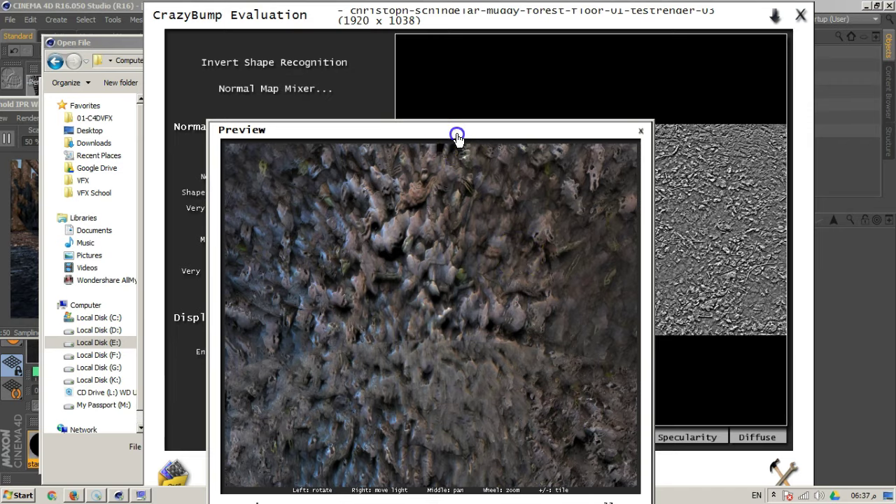
pyautogui.moveTo(457, 135); pyautogui.dragTo(895, 135)
pyautogui.click(574, 309)
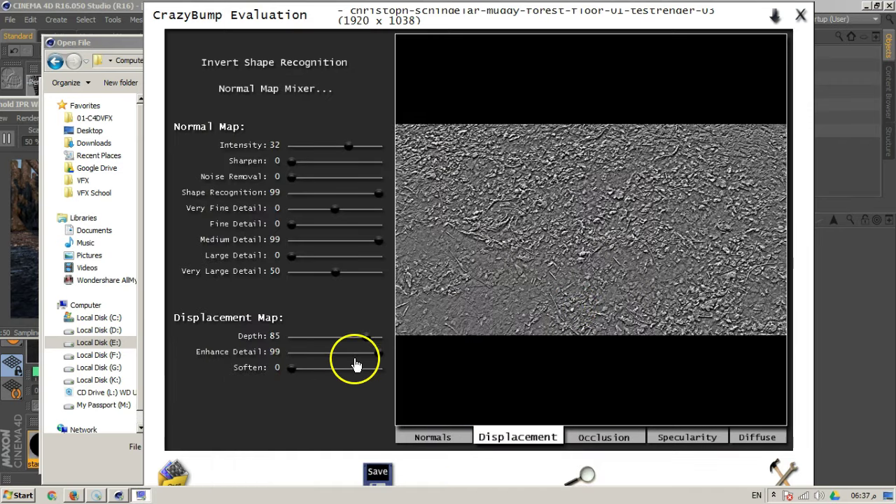
# Try Enhance Detail at 94, return it to 99, and raise the displacement Depth to 99
pyautogui.moveTo(375, 353); pyautogui.dragTo(371, 351)
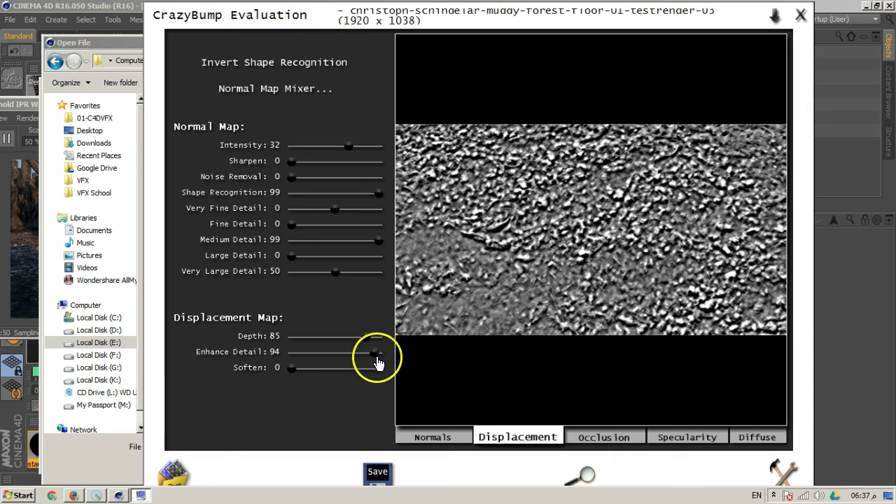
pyautogui.moveTo(378, 359)
pyautogui.mouseDown()
pyautogui.moveTo(362, 359)
pyautogui.moveTo(392, 354)
pyautogui.mouseUp()
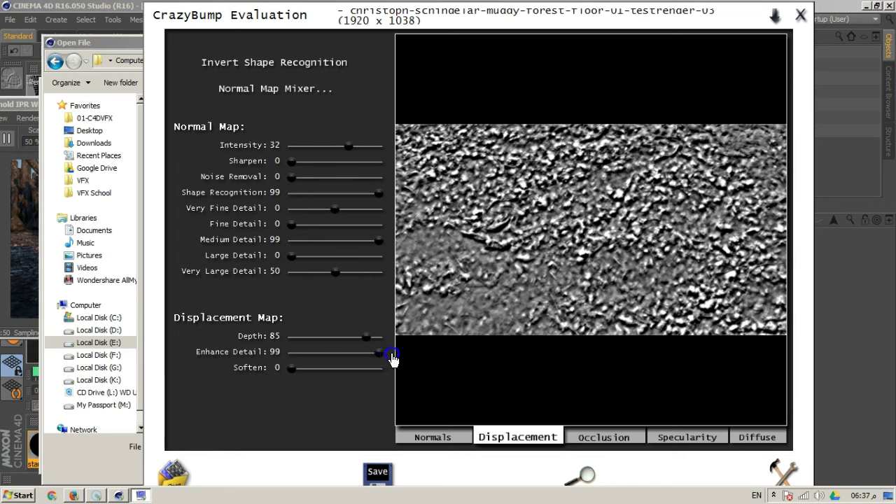
pyautogui.click(381, 356)
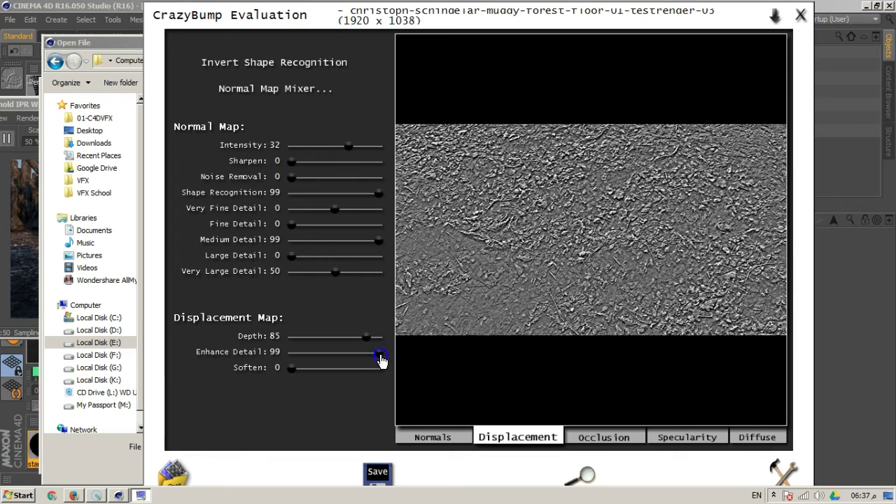
pyautogui.moveTo(378, 361); pyautogui.dragTo(464, 353)
pyautogui.click(573, 434)
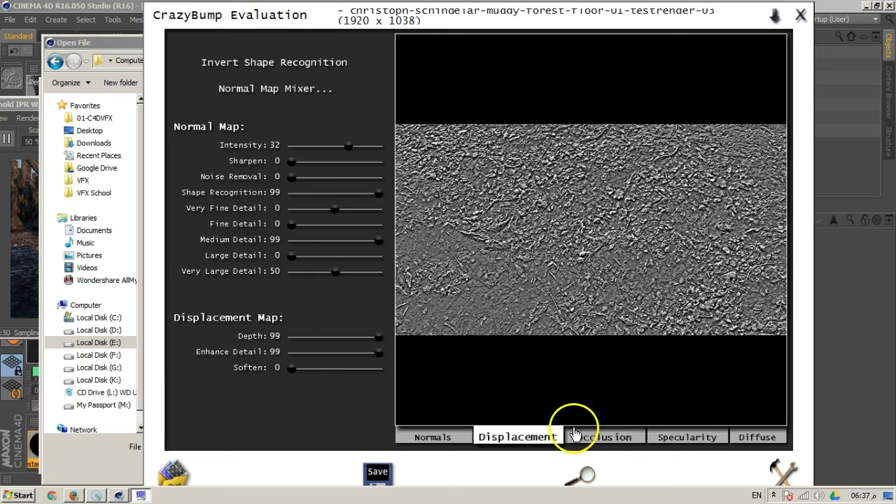
# Start saving the displacement map to a file and check the JPG mode and quality options
pyautogui.click(373, 471)
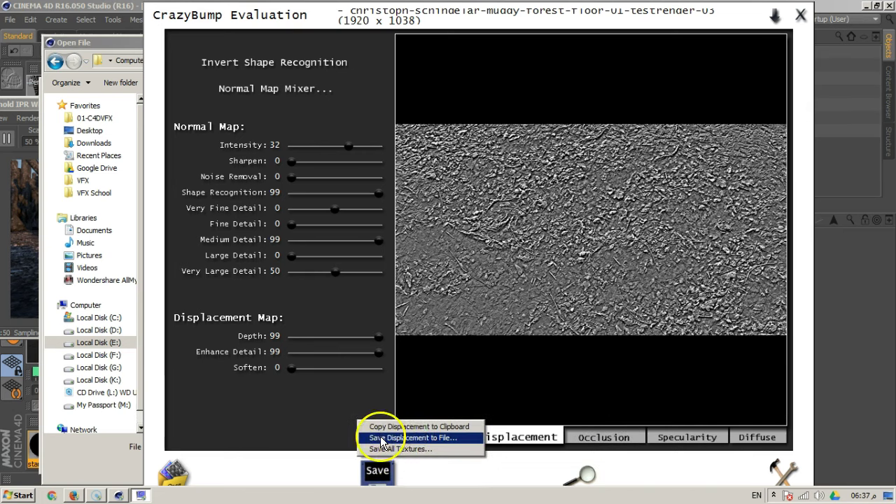
pyautogui.click(441, 438)
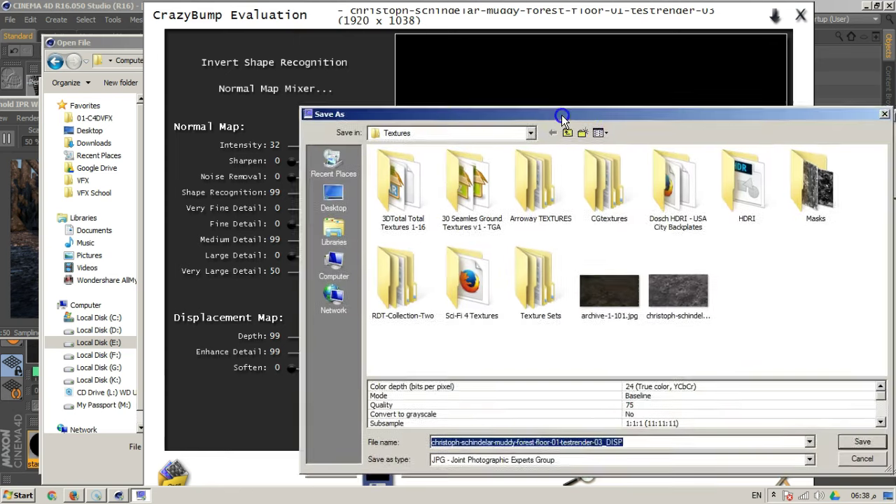
pyautogui.moveTo(559, 114); pyautogui.dragTo(448, 66)
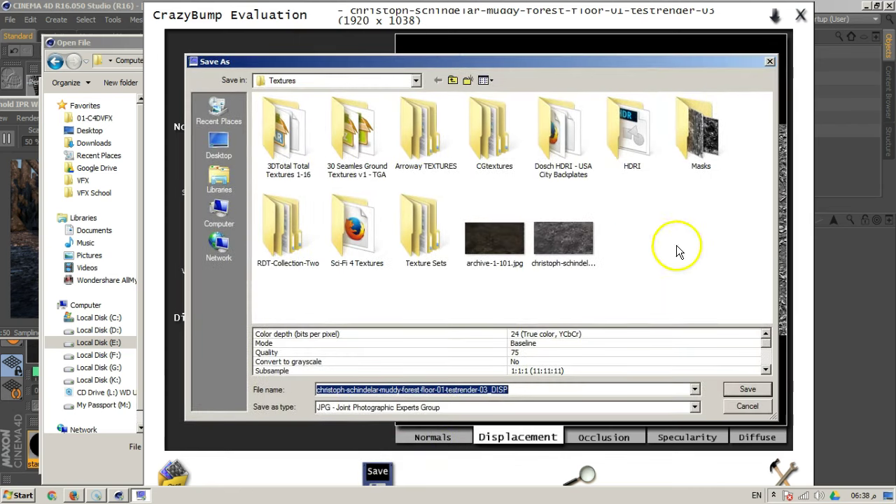
pyautogui.click(608, 343)
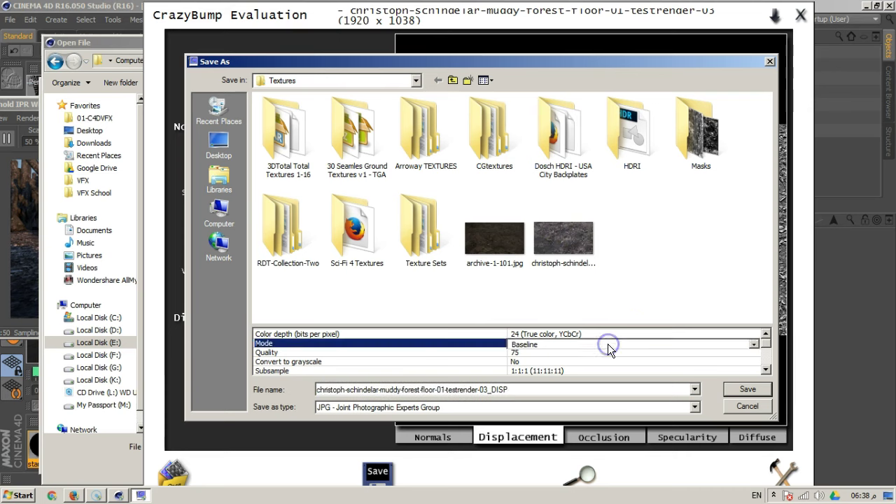
pyautogui.click(608, 344)
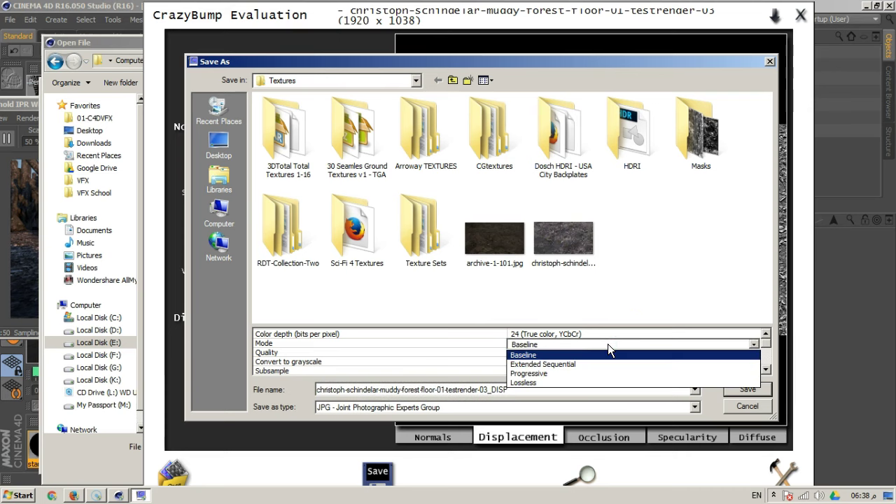
pyautogui.click(608, 344)
pyautogui.click(612, 351)
pyautogui.click(613, 351)
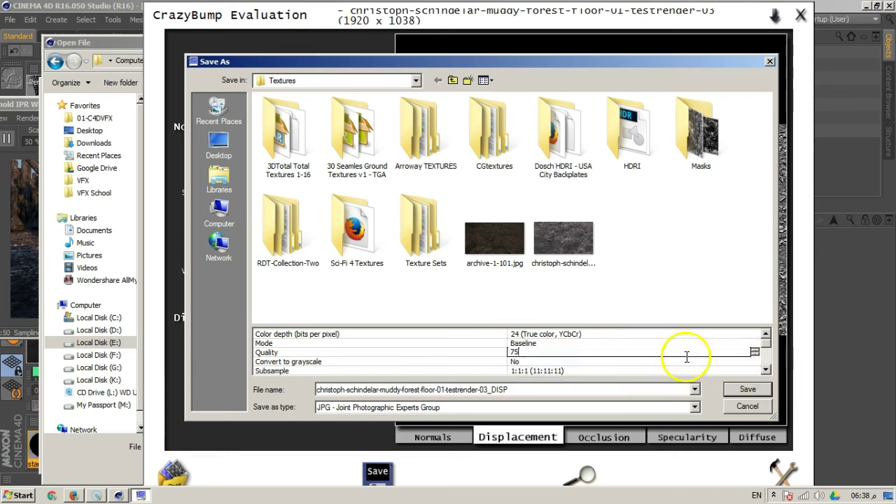
# Set the save format to TIFF - Tagged Image File Format and look through its encoding options
pyautogui.click(536, 408)
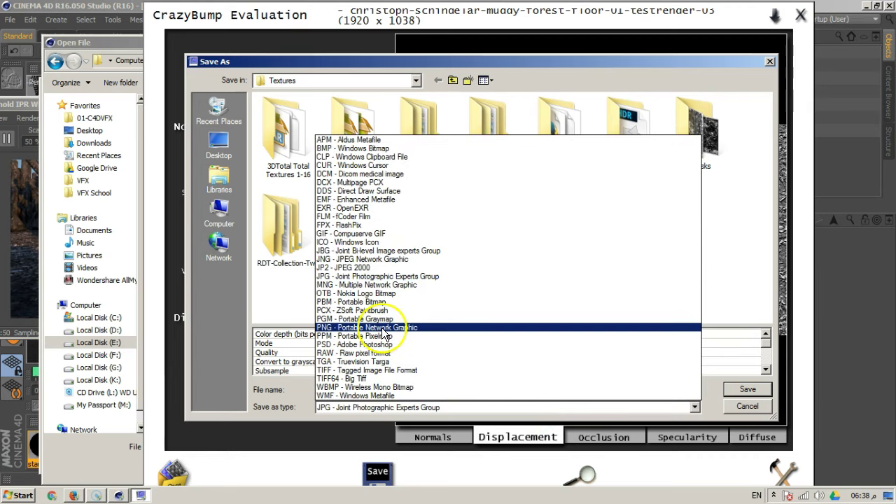
pyautogui.click(378, 370)
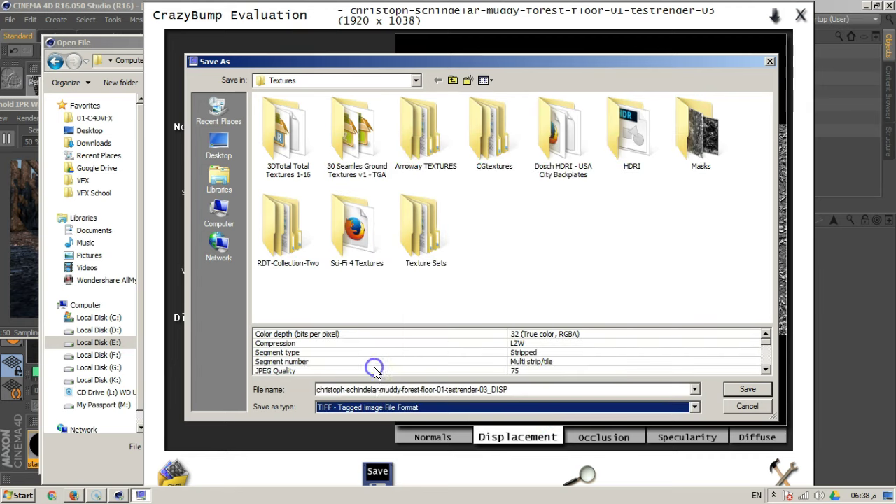
pyautogui.click(766, 372)
pyautogui.click(766, 372)
pyautogui.click(766, 372)
pyautogui.click(766, 372)
pyautogui.click(766, 372)
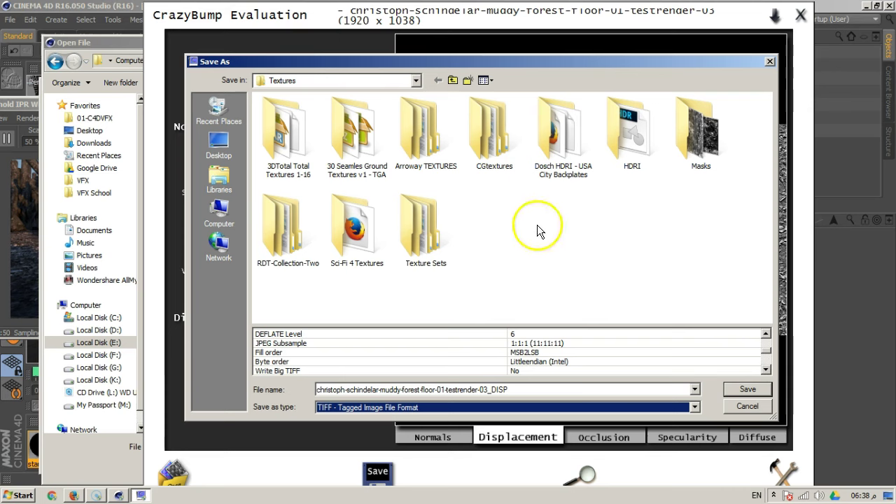
pyautogui.click(560, 236)
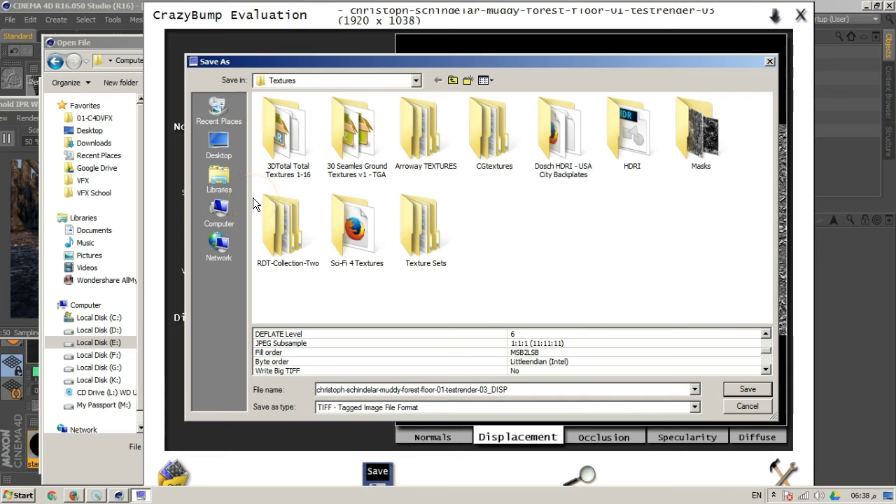
# Save the displacement TIFF in the Free\01-C4DVFX\TEX folder on Local Disk (E:)
pyautogui.click(234, 213)
pyautogui.click(234, 212)
pyautogui.click(586, 137)
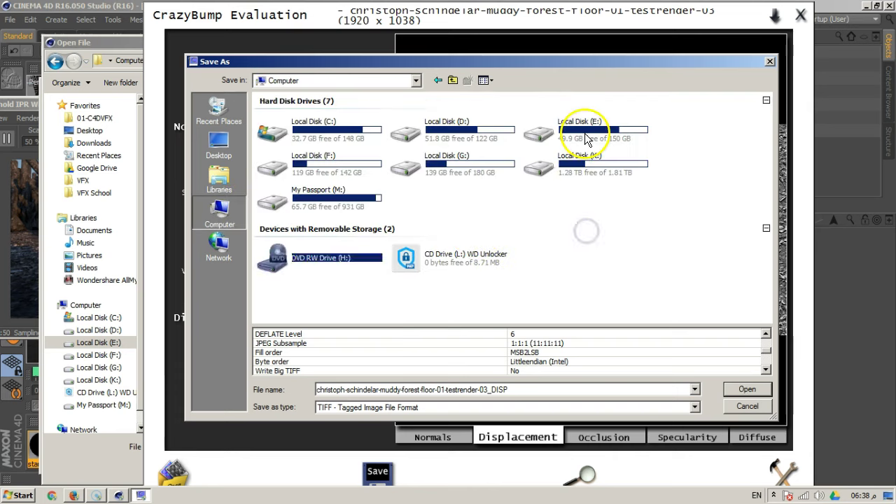
pyautogui.doubleClick(360, 156)
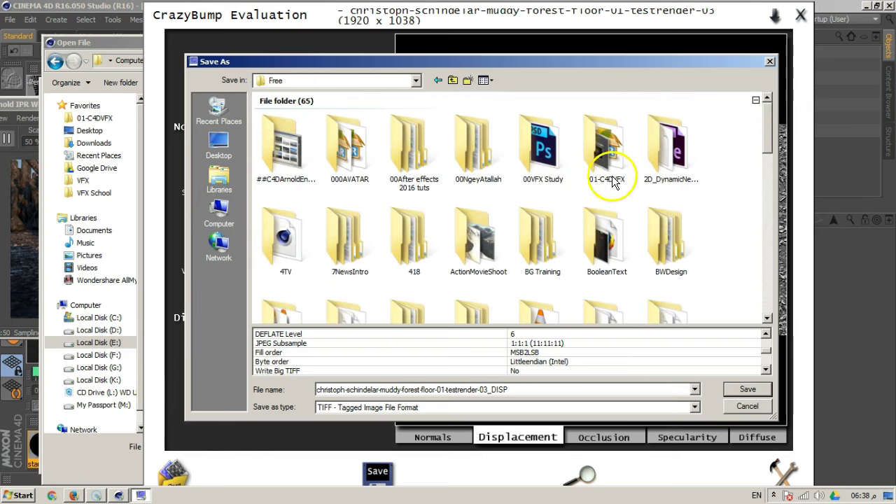
pyautogui.doubleClick(613, 181)
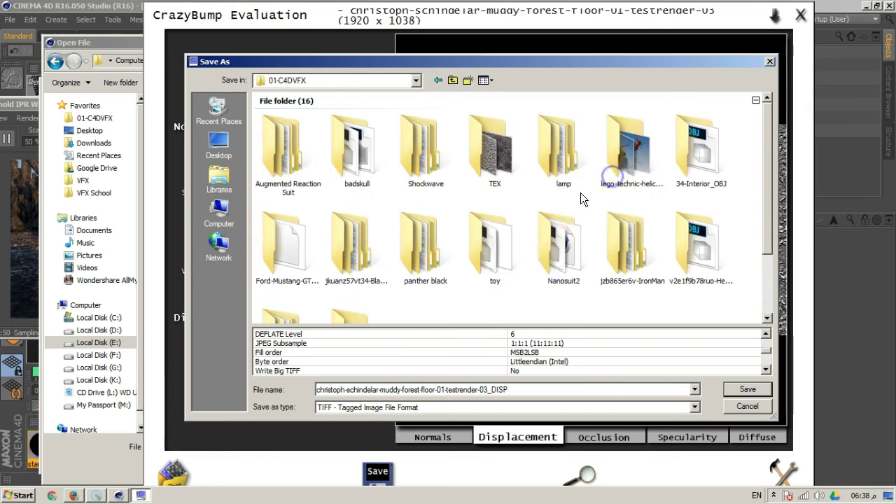
pyautogui.doubleClick(519, 179)
pyautogui.click(748, 389)
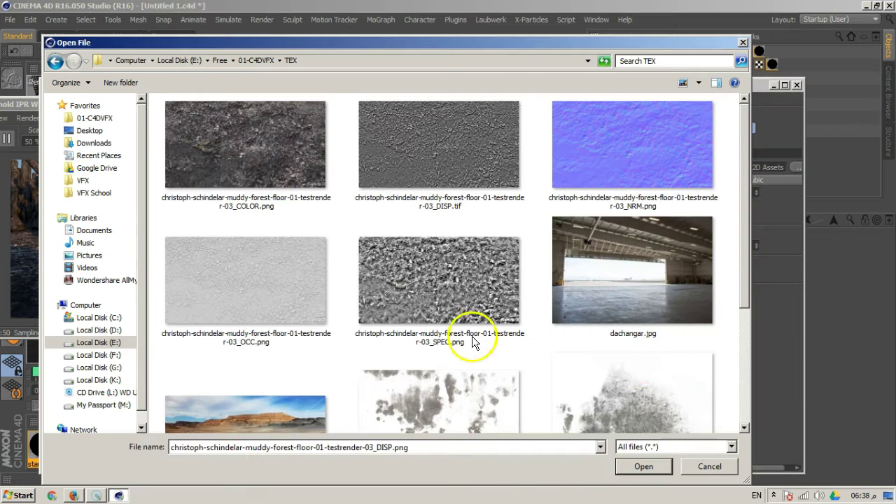
# Load the muddy-forest-floor-01-testrender-03 DISP.tif texture into the selected image shader, without copying it to the project location
pyautogui.click(436, 312)
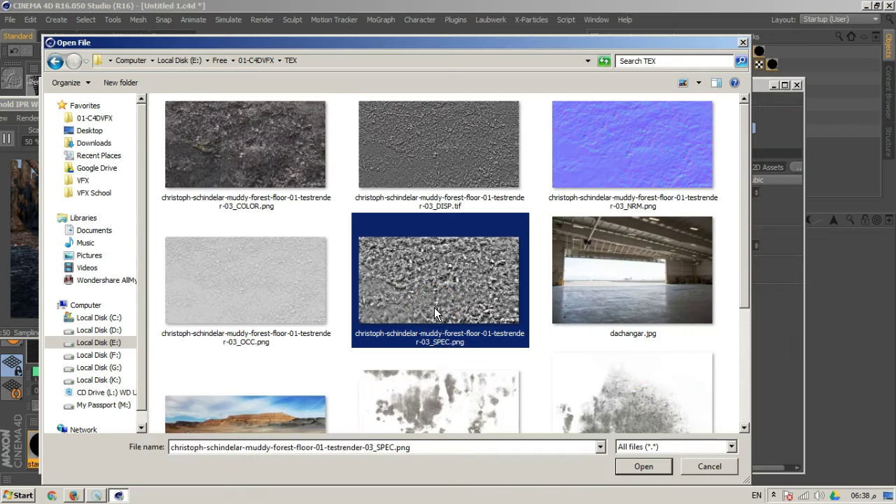
pyautogui.click(432, 156)
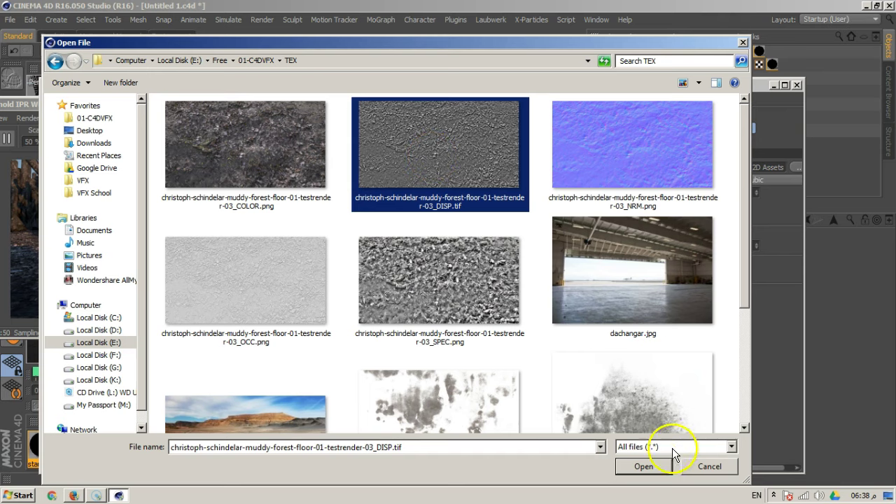
pyautogui.click(650, 467)
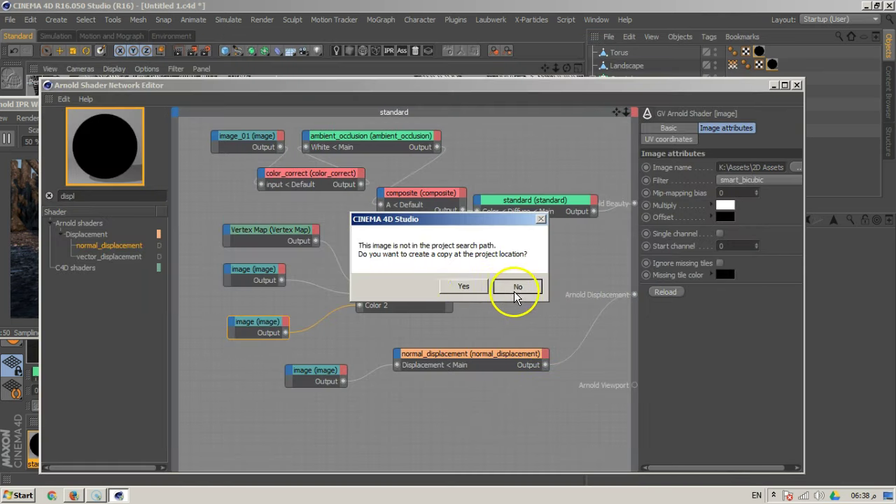
pyautogui.click(516, 289)
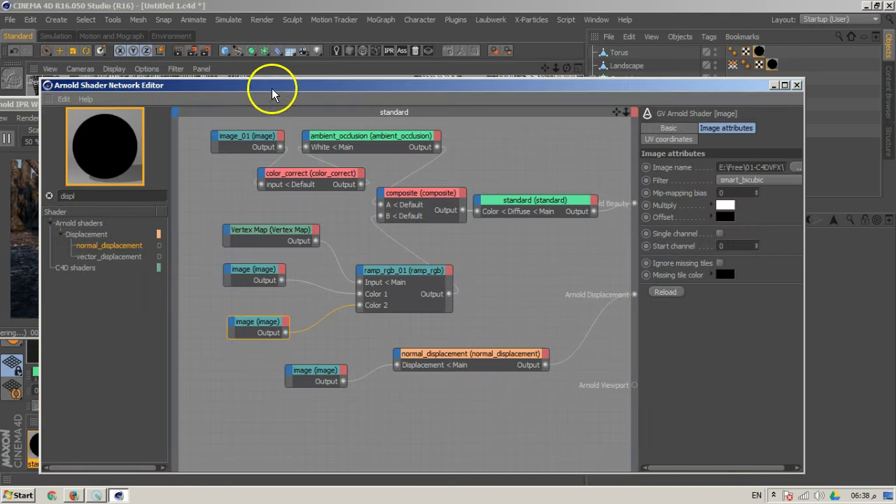
# Leave the scene camera's view and examine the ground surface up close in the Arnold IPR render
pyautogui.moveTo(272, 85); pyautogui.dragTo(506, 71)
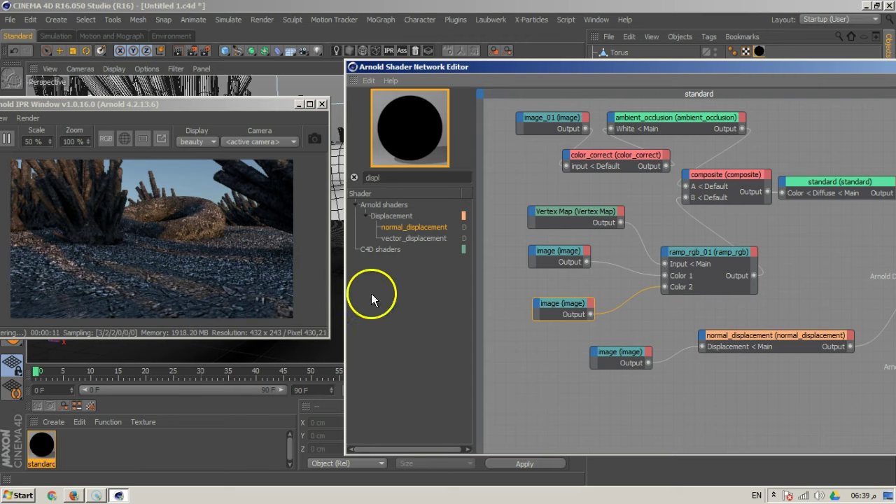
pyautogui.moveTo(501, 76); pyautogui.dragTo(895, 85)
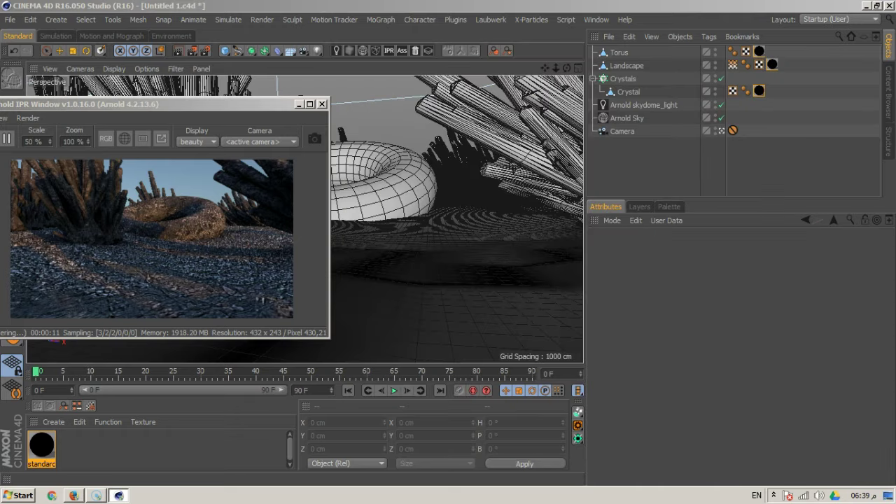
pyautogui.click(430, 274)
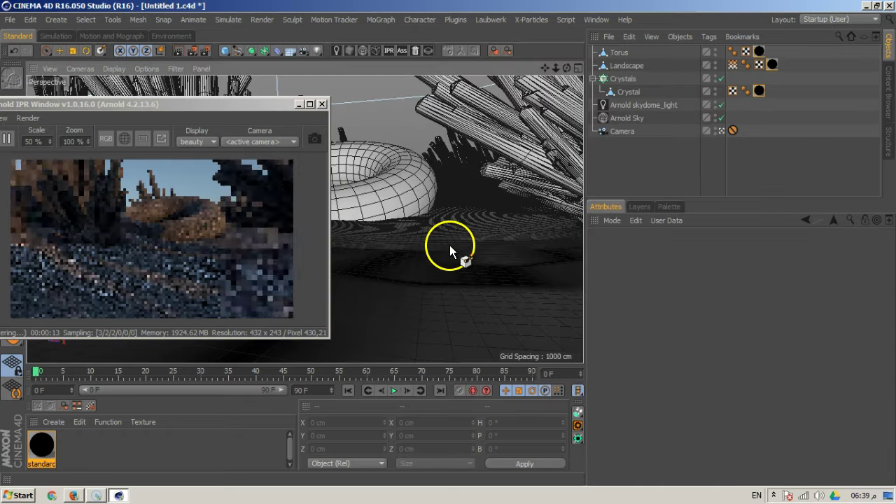
pyautogui.click(721, 131)
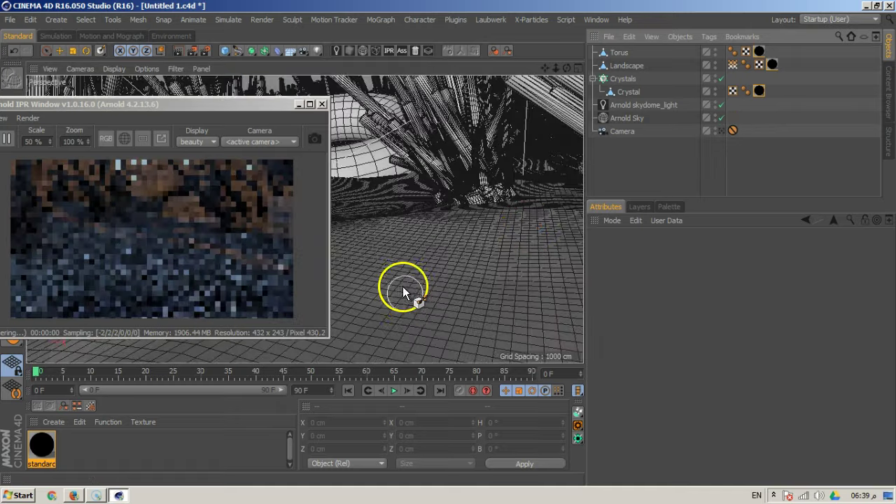
pyautogui.scroll(3, 403, 283)
pyautogui.scroll(-4, 404, 283)
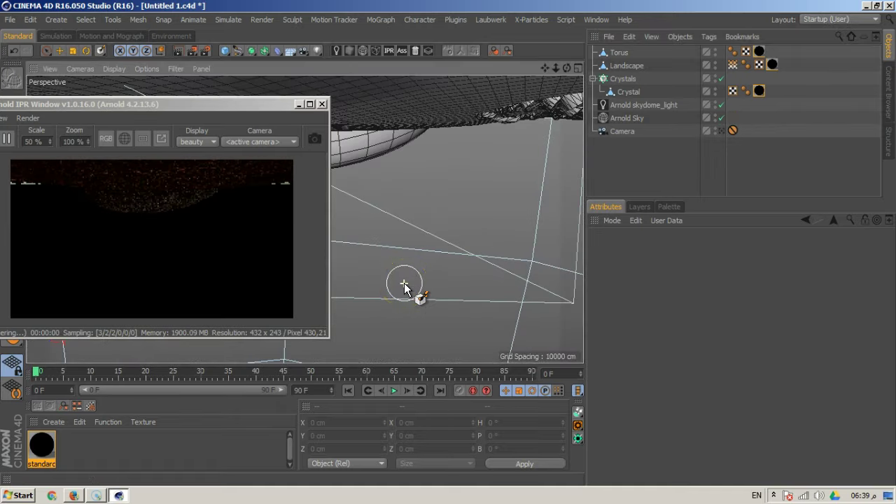
pyautogui.moveTo(404, 283); pyautogui.dragTo(400, 226)
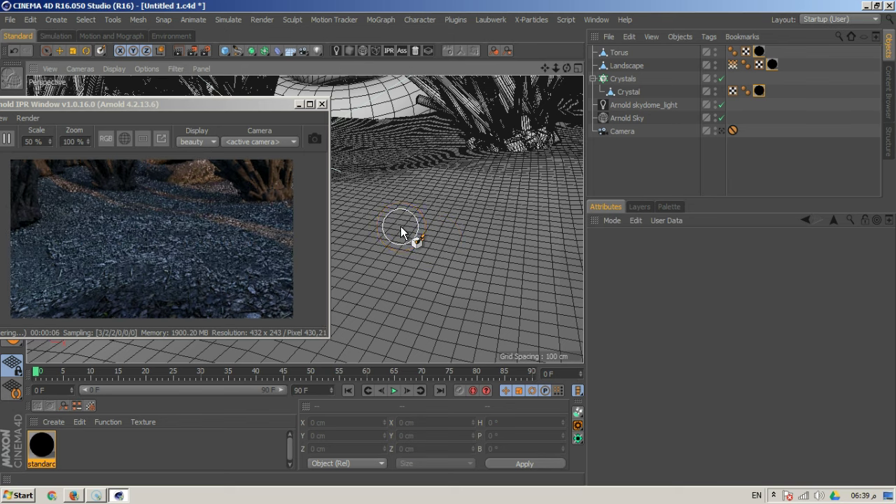
pyautogui.scroll(2, 401, 226)
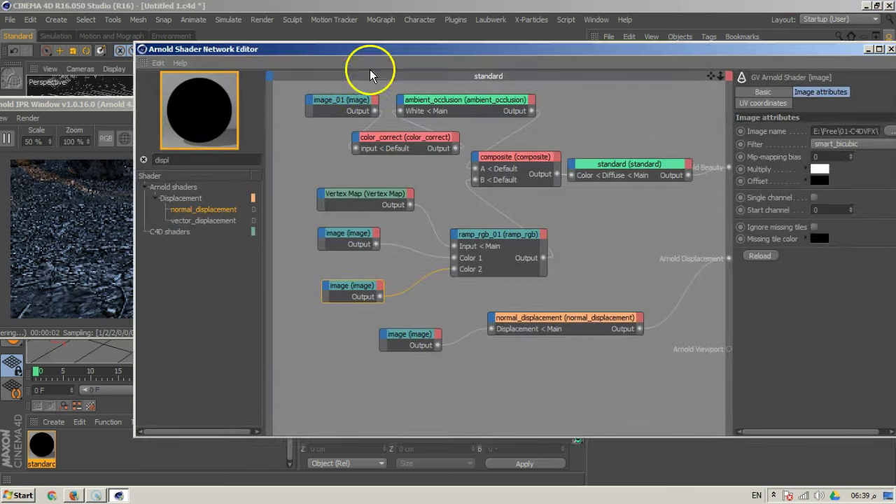
pyautogui.moveTo(315, 51); pyautogui.dragTo(304, 33)
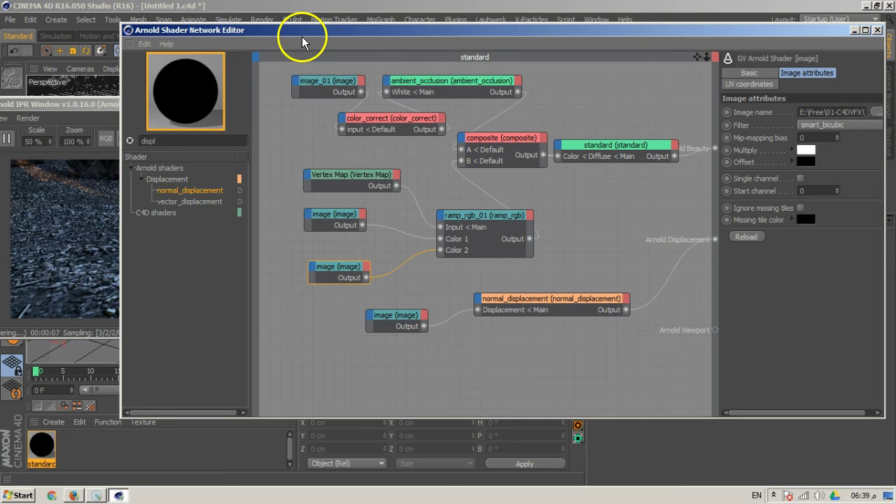
pyautogui.moveTo(378, 31); pyautogui.dragTo(557, 55)
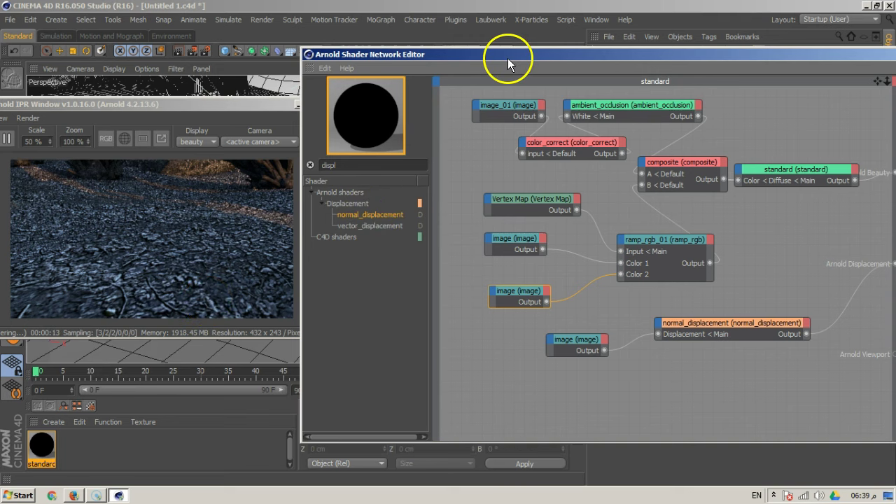
# Move the standard node lower in the network, set the normal_displacement Scale to 2, and check the ground in the render
pyautogui.moveTo(507, 58); pyautogui.dragTo(331, 58)
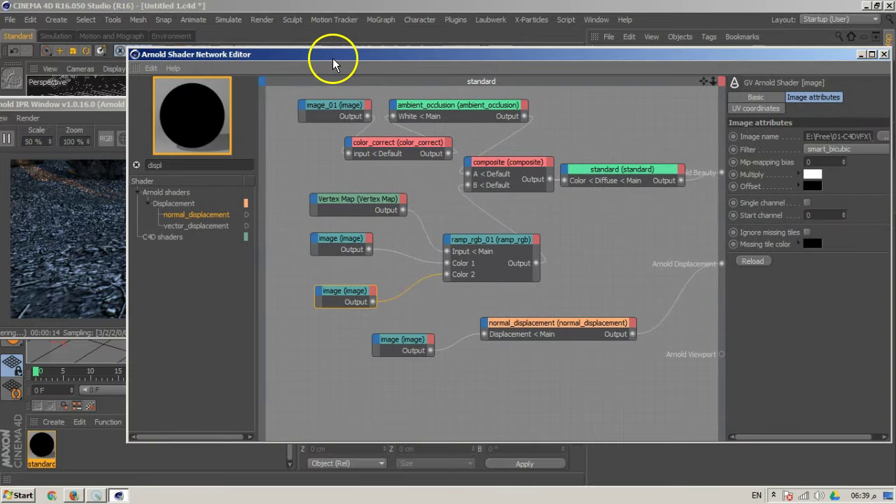
pyautogui.moveTo(607, 186); pyautogui.dragTo(612, 231)
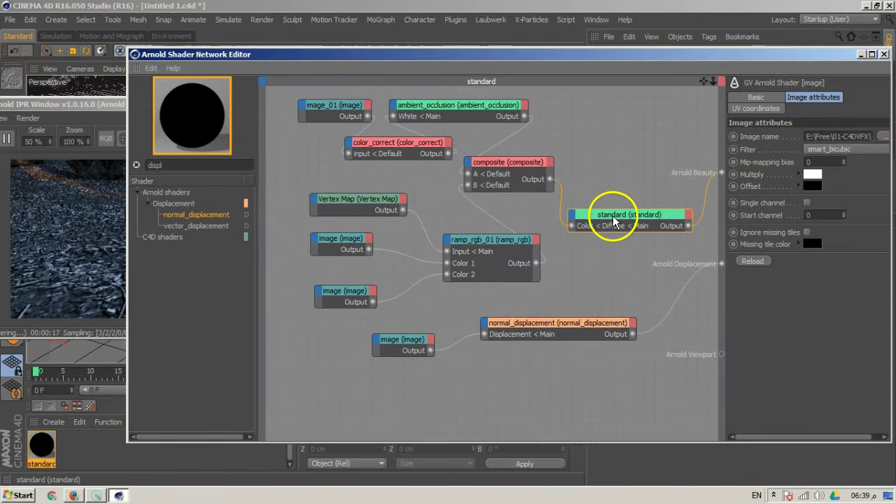
pyautogui.click(581, 321)
pyautogui.click(824, 129)
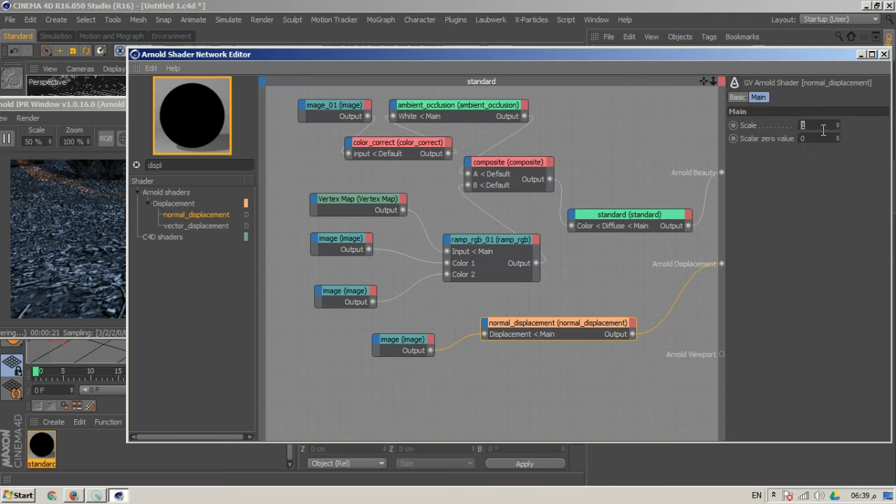
pyautogui.write('2')
pyautogui.press('Return')
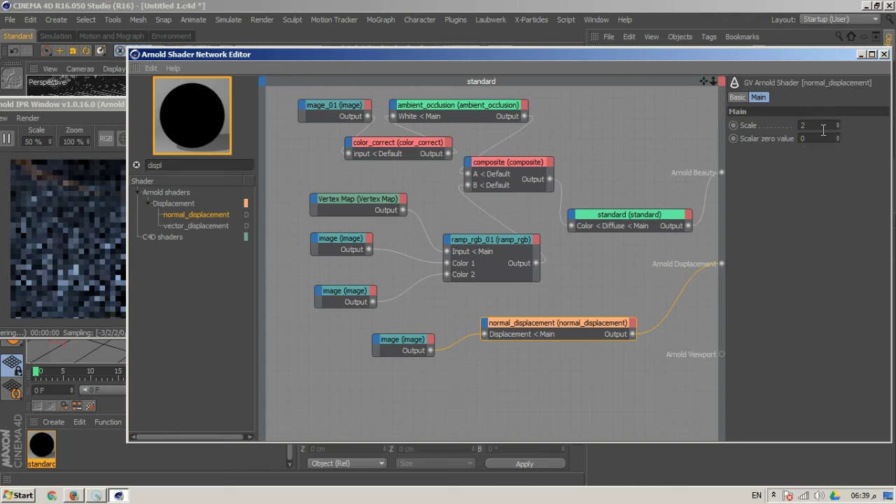
pyautogui.click(558, 153)
pyautogui.moveTo(382, 58); pyautogui.dragTo(600, 94)
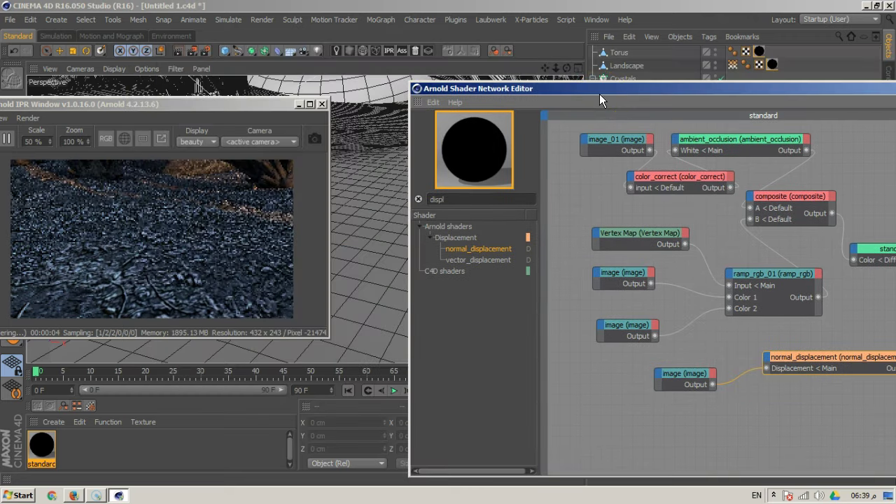
pyautogui.moveTo(599, 94); pyautogui.dragTo(356, 93)
# Review the ambient_occlusion shader's settings and show the attributes of the standard shader
pyautogui.click(470, 144)
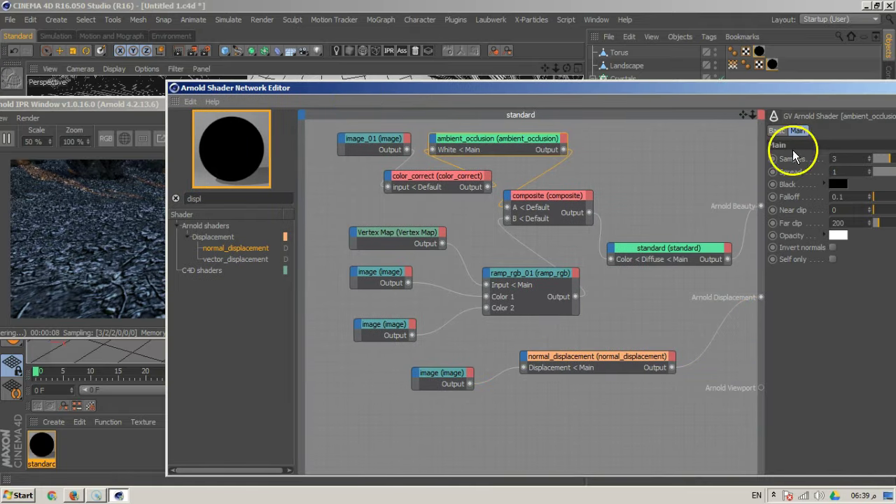
pyautogui.moveTo(760, 91); pyautogui.dragTo(563, 101)
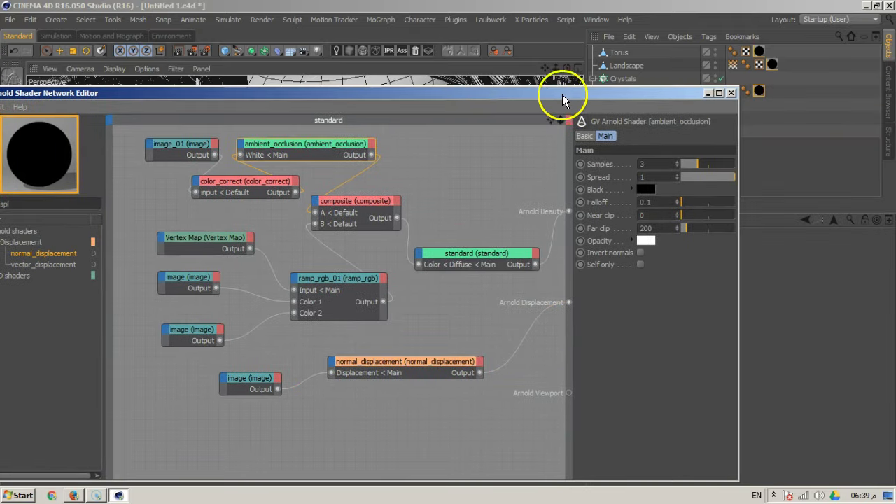
pyautogui.click(460, 257)
pyautogui.click(743, 236)
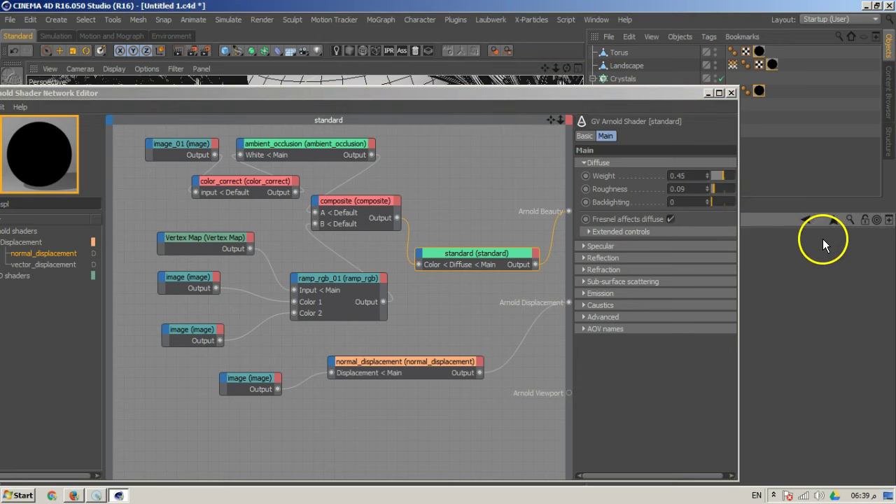
# Set the standard shader's diffuse Weight to 0.63 and uncover the IPR render to check the ground's brightness
pyautogui.moveTo(740, 238); pyautogui.dragTo(855, 224)
pyautogui.click(833, 179)
pyautogui.moveTo(511, 93); pyautogui.dragTo(831, 79)
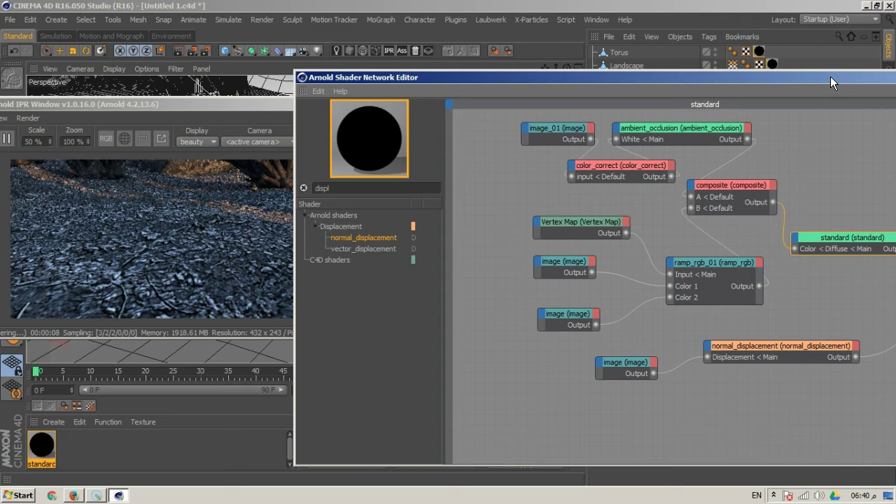
pyautogui.moveTo(831, 77); pyautogui.dragTo(590, 74)
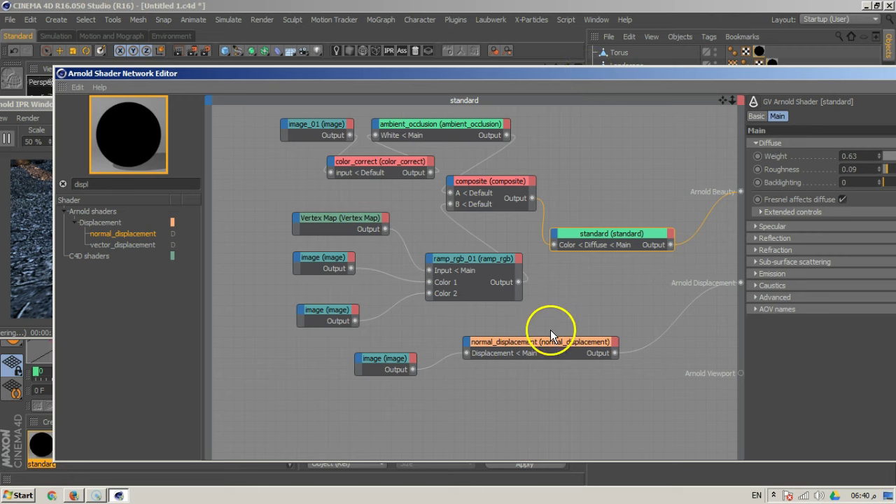
# Set the normal_displacement shader's Scale to 1 and move the shader network editor out of the way
pyautogui.click(551, 343)
pyautogui.click(845, 144)
pyautogui.write('1')
pyautogui.press('Return')
pyautogui.moveTo(380, 76); pyautogui.dragTo(895, 183)
# Add an Arnold Parameters tag to the Landscape object and show the tag's Subdivision settings
pyautogui.rightClick(616, 68)
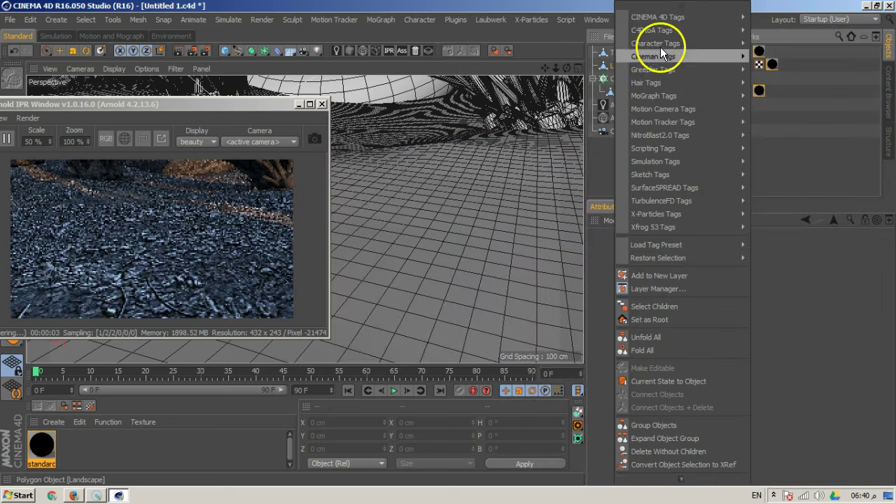
pyautogui.moveTo(672, 30)
pyautogui.click(787, 31)
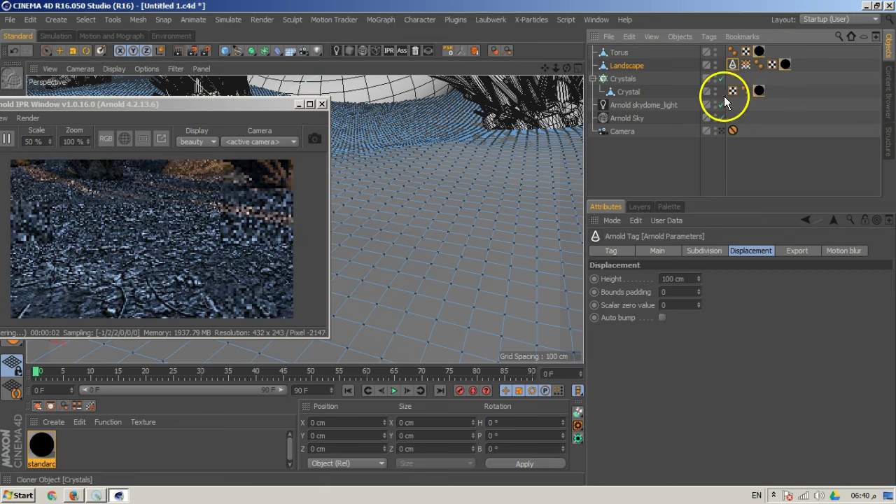
pyautogui.click(716, 254)
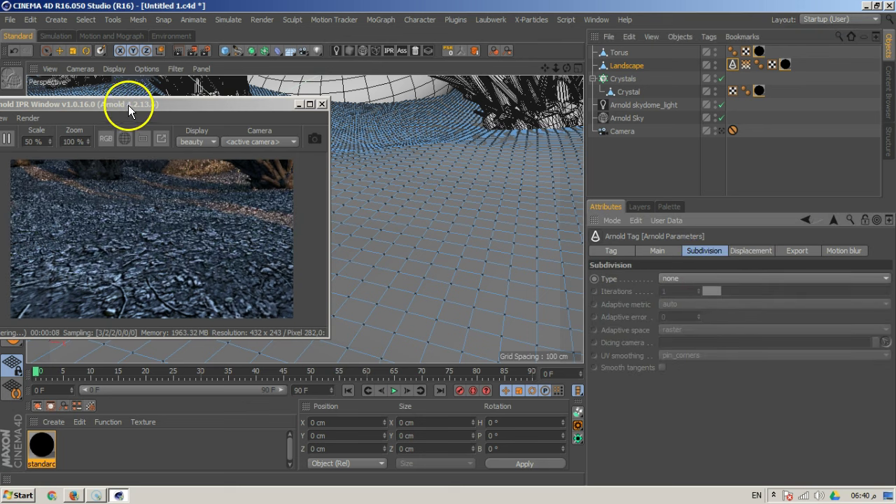
# Switch to Model mode and reposition the IPR render window over the viewport
pyautogui.moveTo(129, 105); pyautogui.dragTo(398, 103)
pyautogui.click(11, 110)
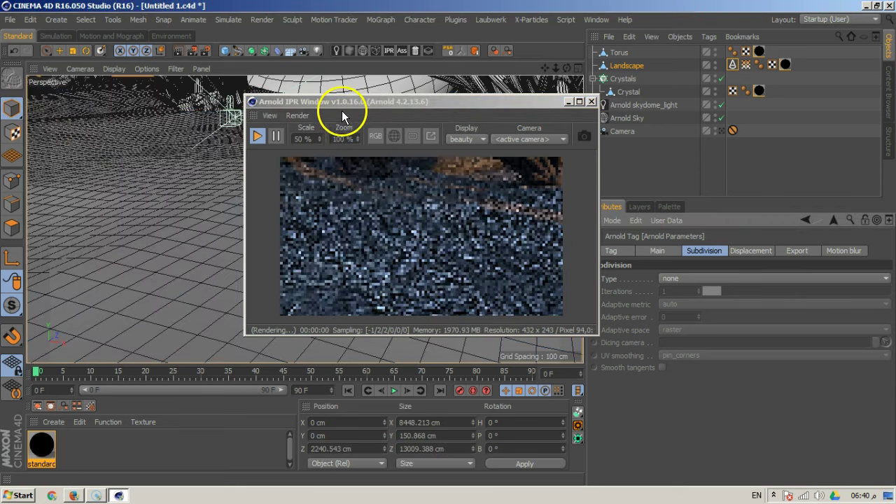
pyautogui.moveTo(290, 102); pyautogui.dragTo(145, 105)
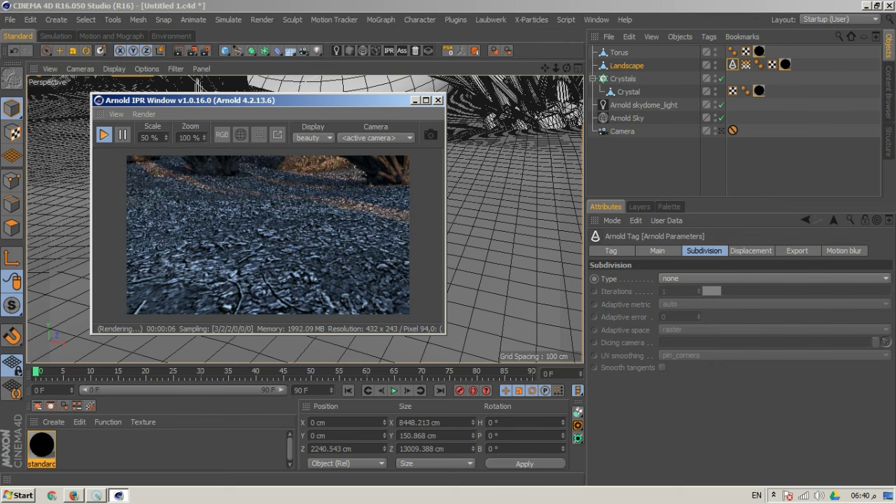
# Select the Torus and reframe the perspective view around it to examine the ground and crystals in the IPR render
pyautogui.hotkey('ctrl', 'shift', 'a')
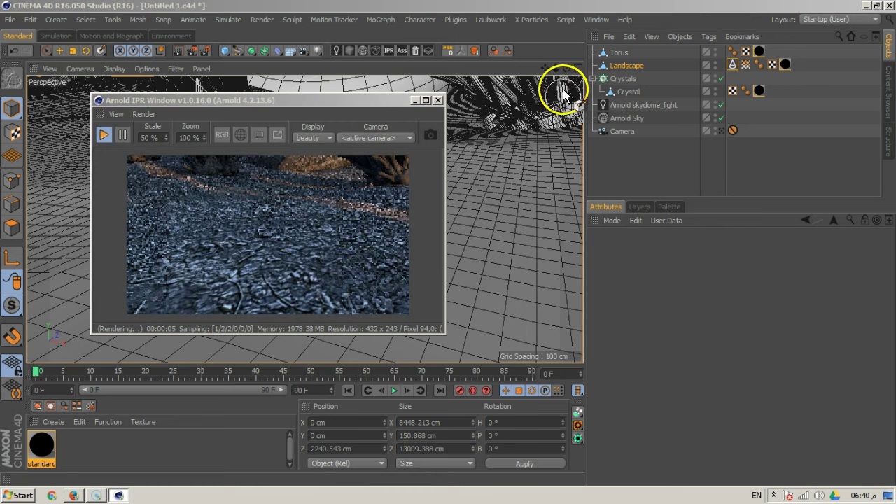
pyautogui.moveTo(555, 68); pyautogui.dragTo(483, 154)
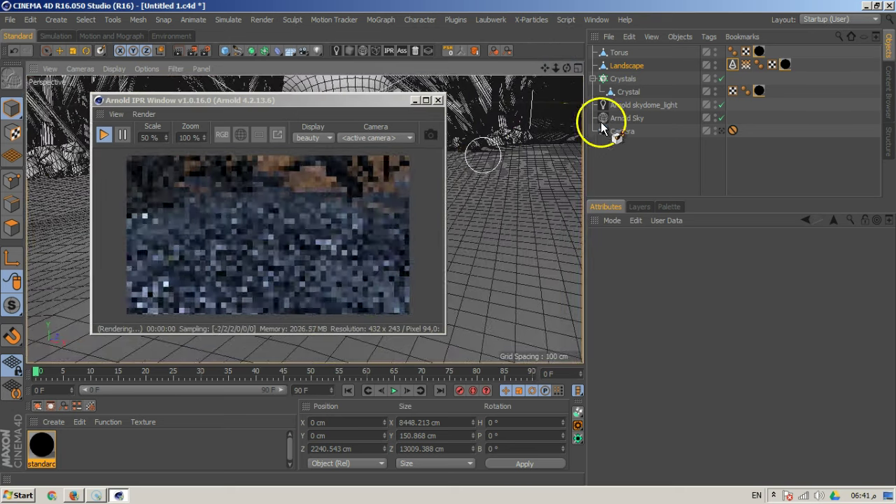
pyautogui.click(629, 92)
pyautogui.click(615, 53)
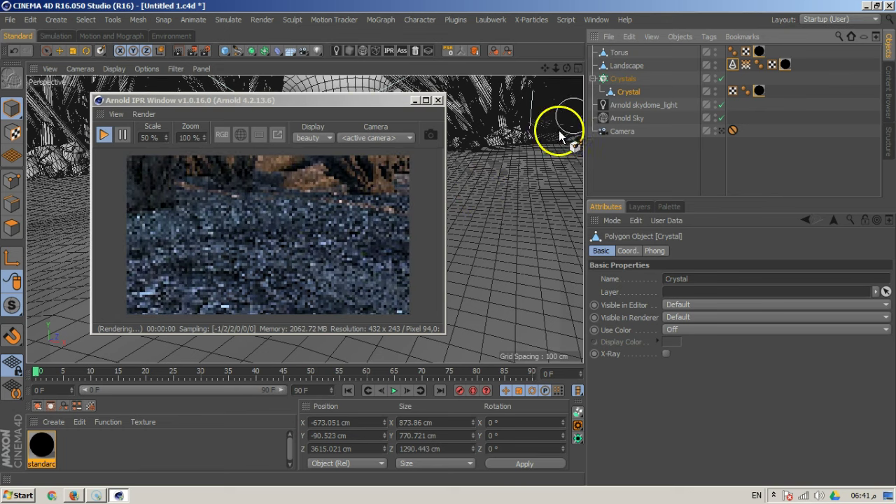
pyautogui.click(46, 52)
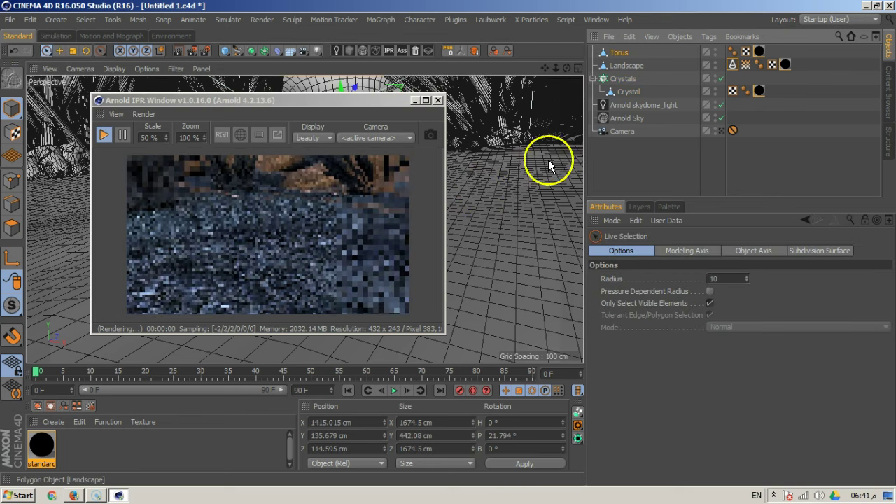
pyautogui.click(496, 186)
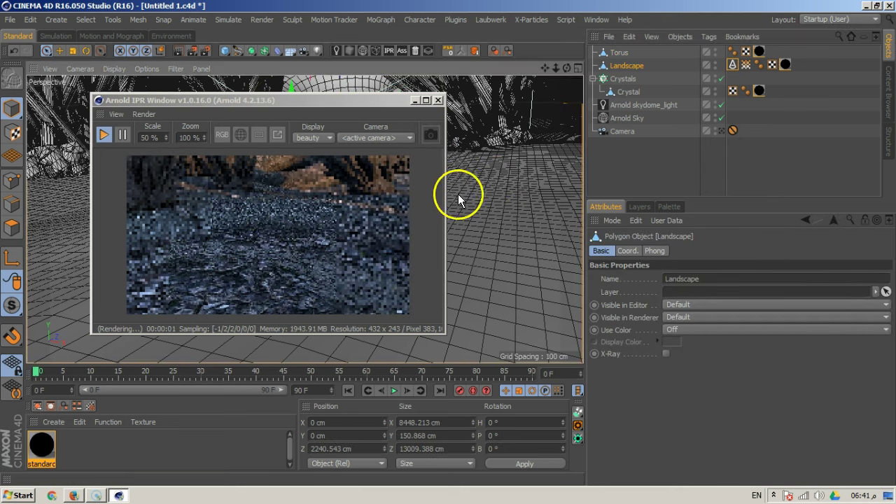
pyautogui.click(619, 53)
pyautogui.scroll(3, 514, 180)
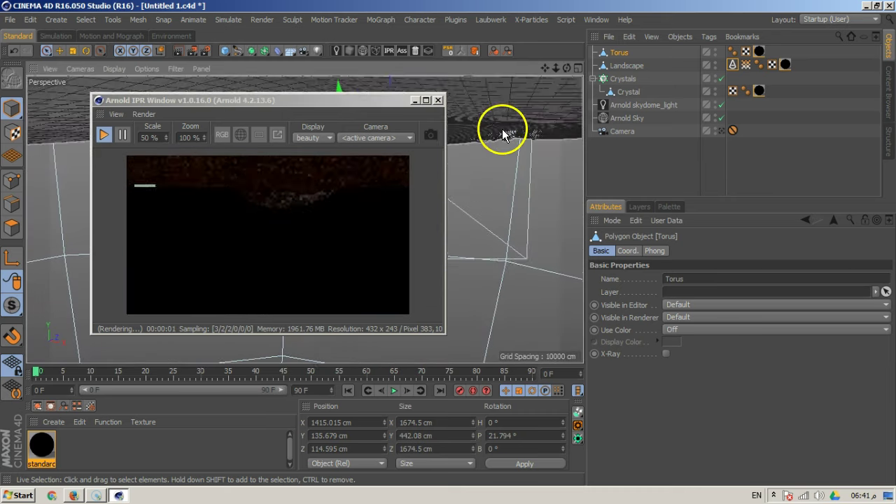
pyautogui.scroll(5, 494, 171)
pyautogui.scroll(3, 495, 179)
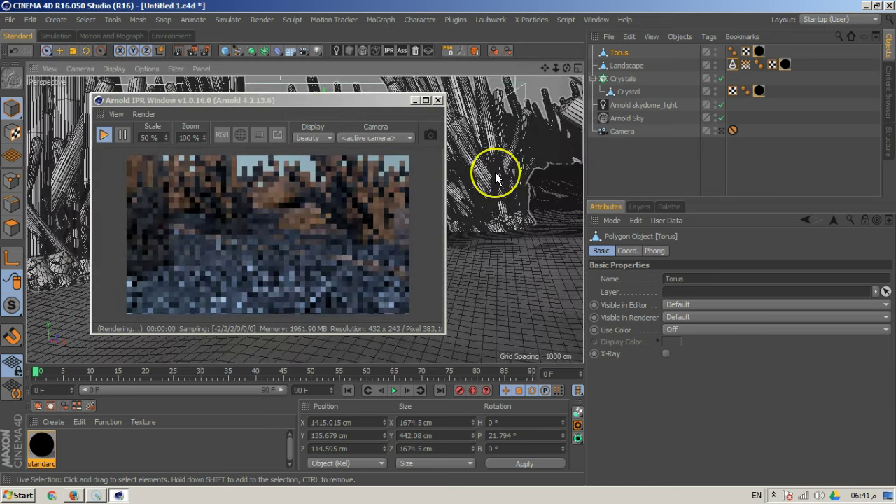
pyautogui.scroll(2, 495, 180)
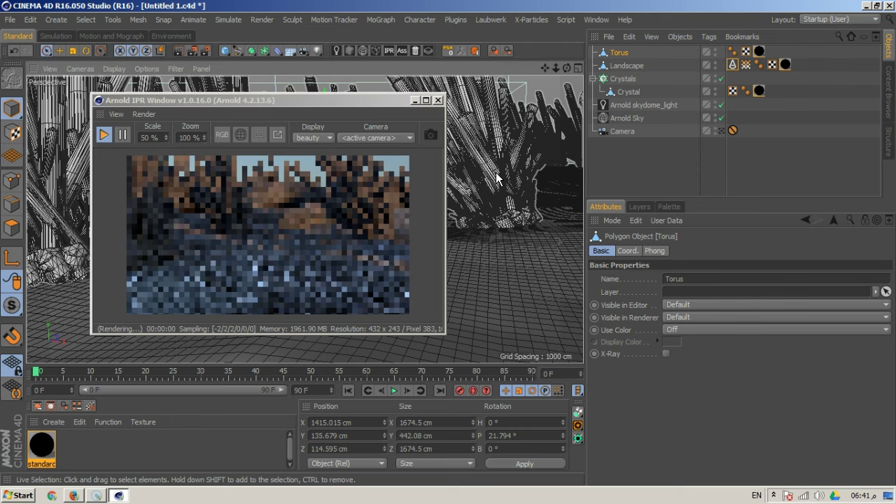
pyautogui.moveTo(342, 103); pyautogui.dragTo(739, 52)
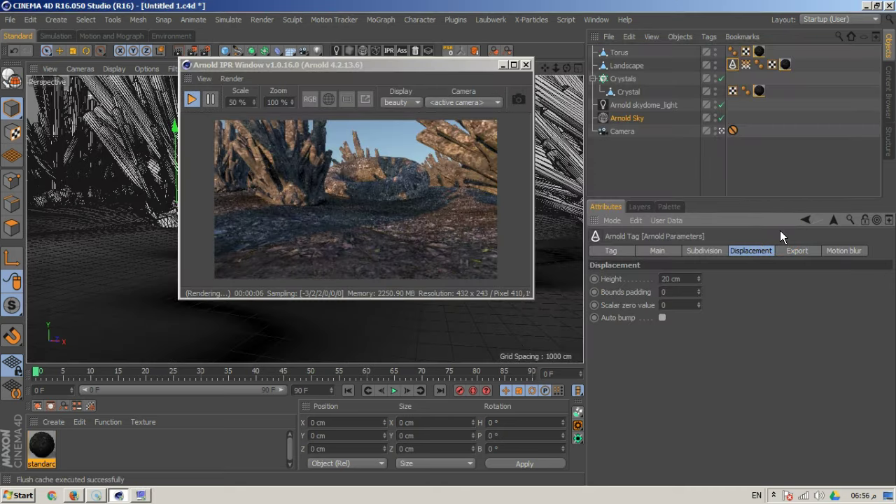
# Review the ground material's shader network and the image shader feeding Color 2 of the ramp_rgb_01 shader
pyautogui.click(549, 273)
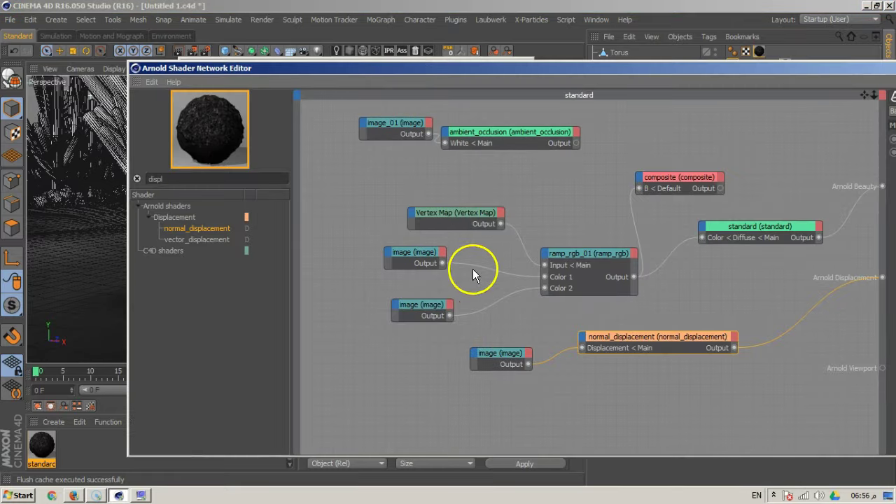
pyautogui.click(426, 306)
pyautogui.moveTo(467, 73); pyautogui.dragTo(301, 64)
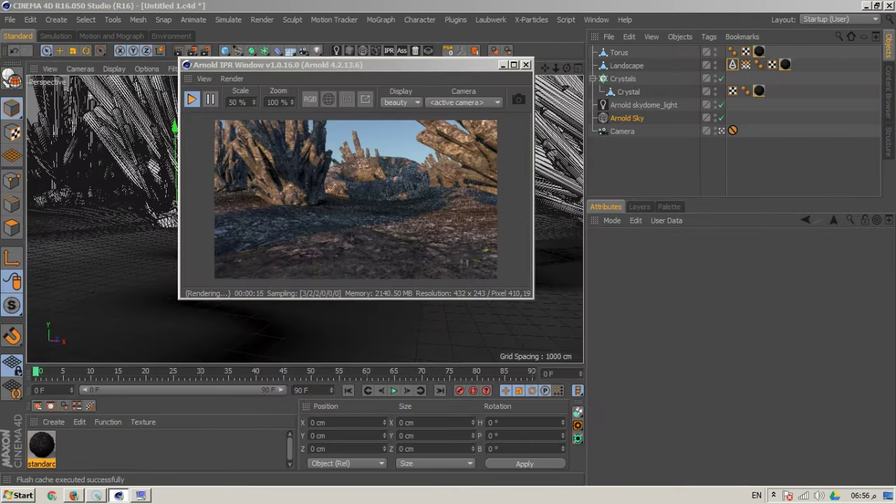
# Set the Landscape Arnold tag's subdivision Iterations to 0 to compare the render, and restore them to 2
pyautogui.click(733, 65)
pyautogui.click(706, 250)
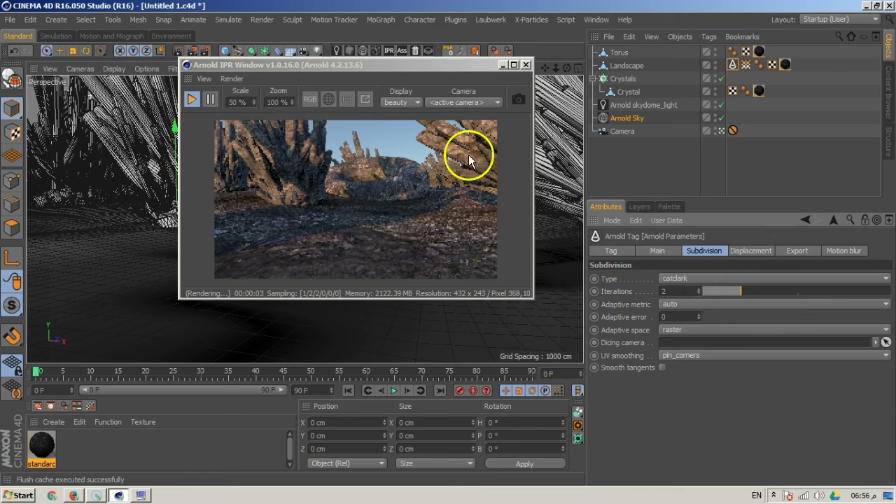
pyautogui.moveTo(724, 289); pyautogui.dragTo(709, 291)
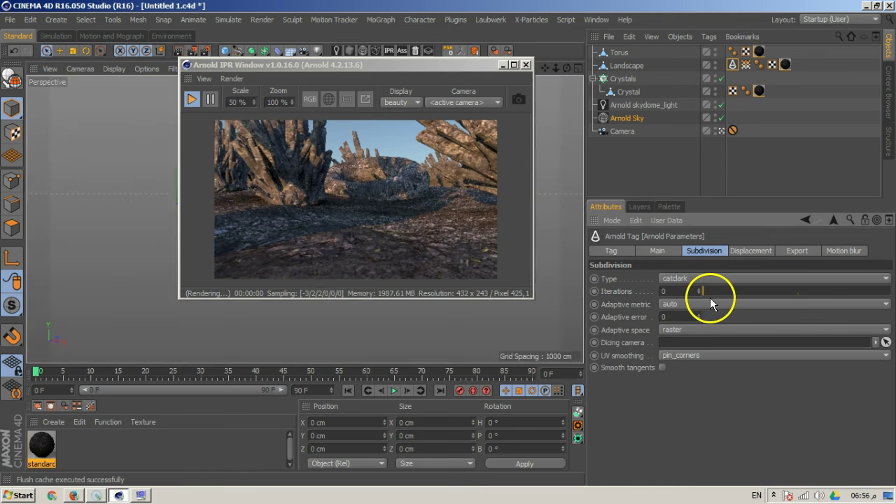
pyautogui.click(700, 288)
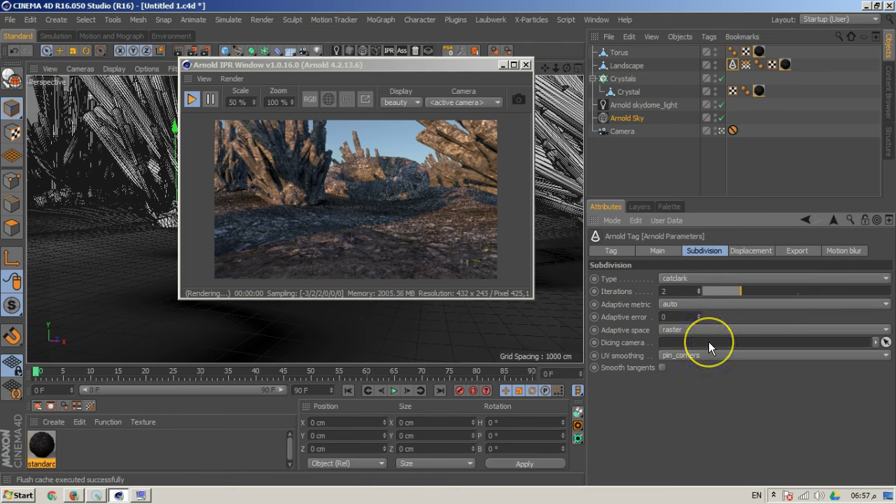